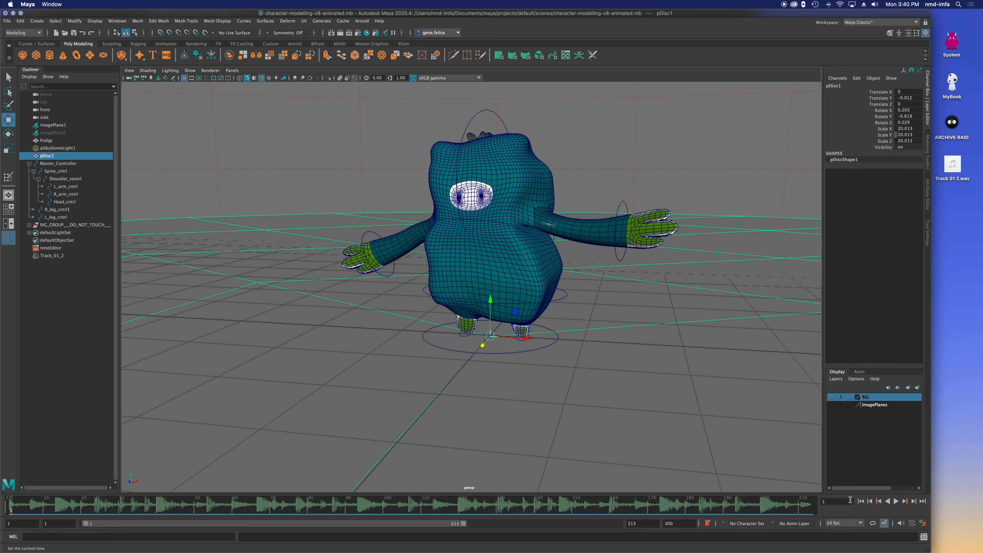
# - Preview the character's dance animation with its audio track and save the scene
pyautogui.click(896, 501)
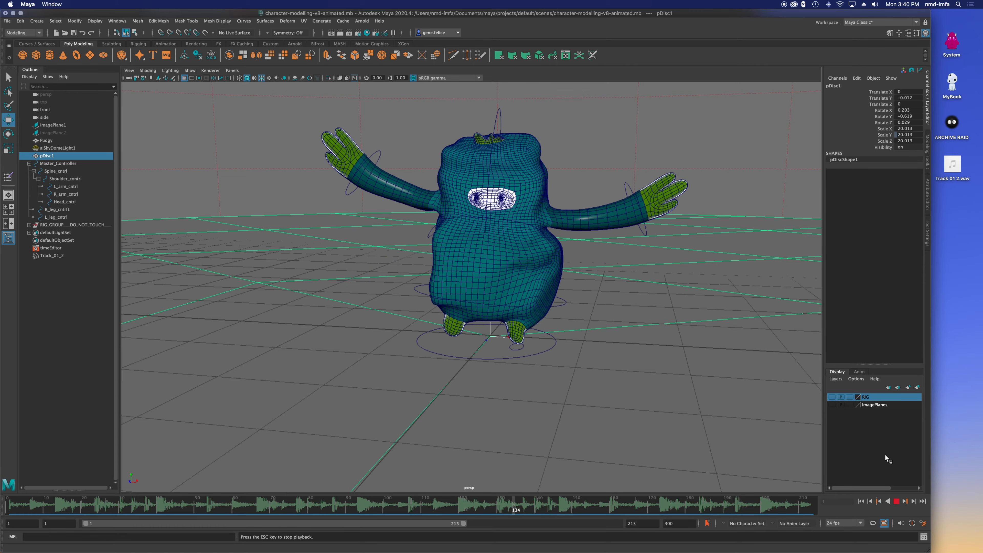
pyautogui.click(897, 502)
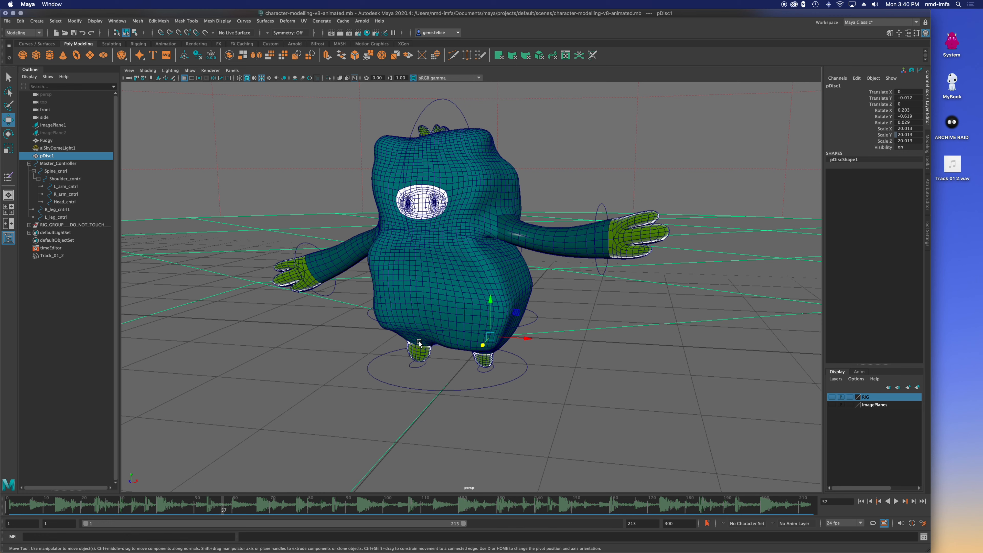
pyautogui.press('super+s')
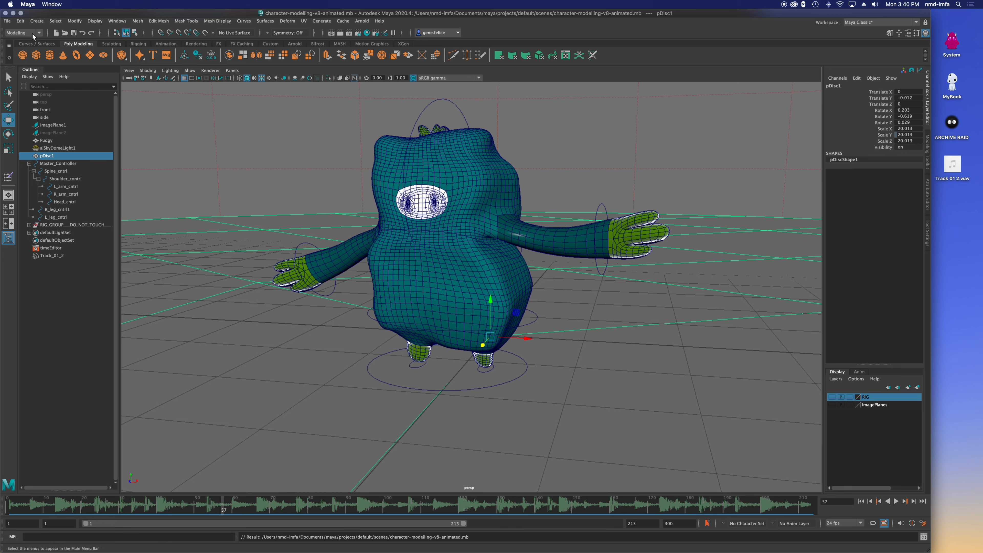
# - Open the recent scene character-modelling-v6-animated.mb from the Character Animation folder
pyautogui.click(7, 21)
pyautogui.moveTo(54, 261)
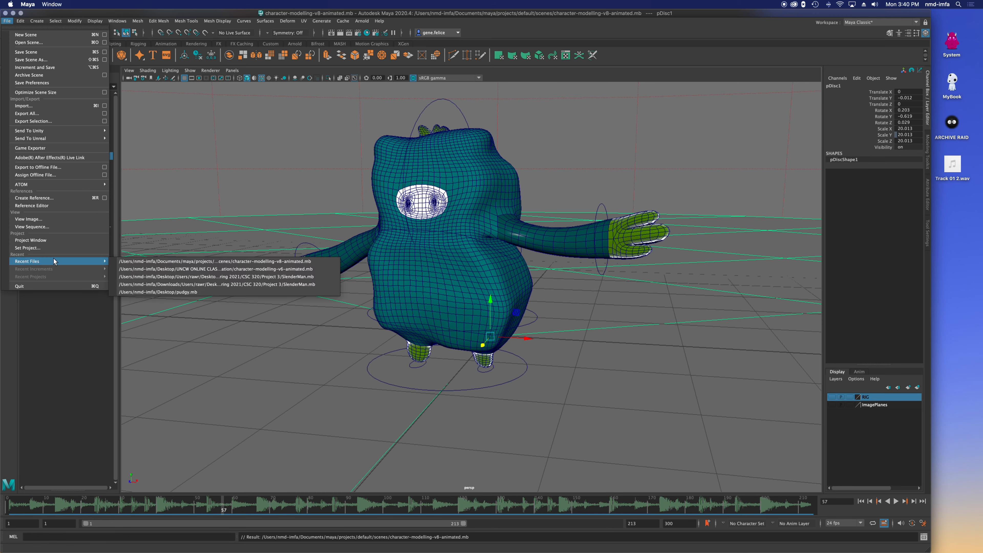
pyautogui.click(162, 269)
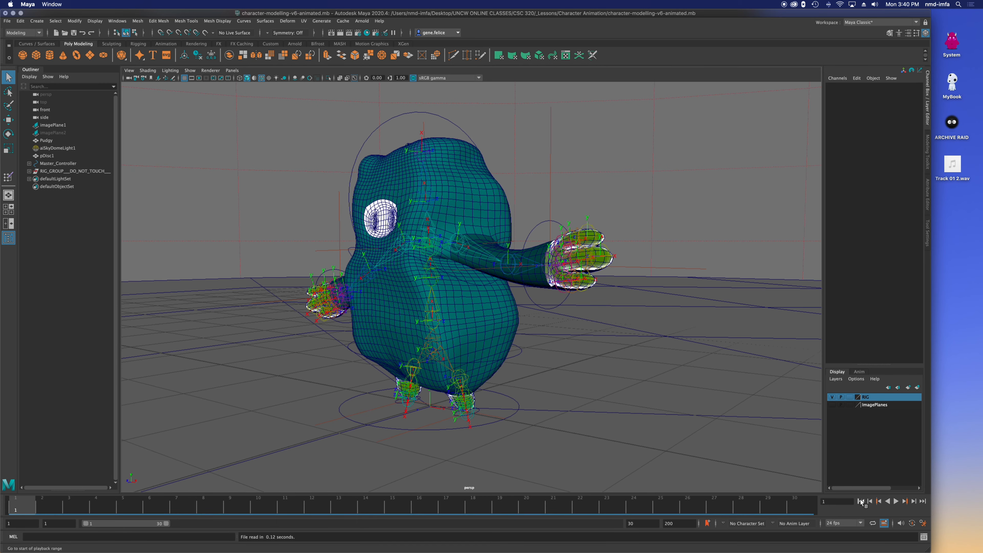
# - Preview the short looping animation in the opened scene, then stop playback
pyautogui.click(895, 501)
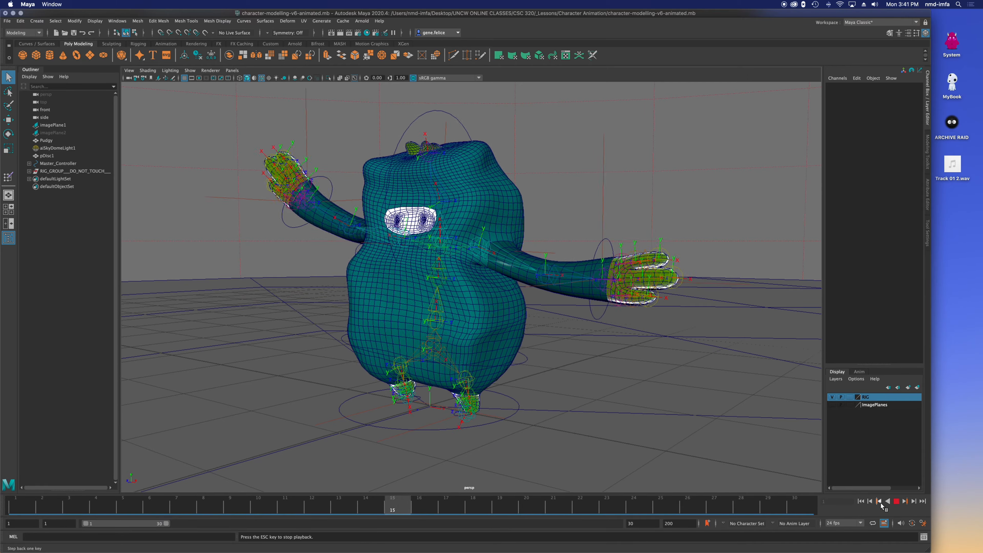
pyautogui.click(891, 503)
pyautogui.click(888, 501)
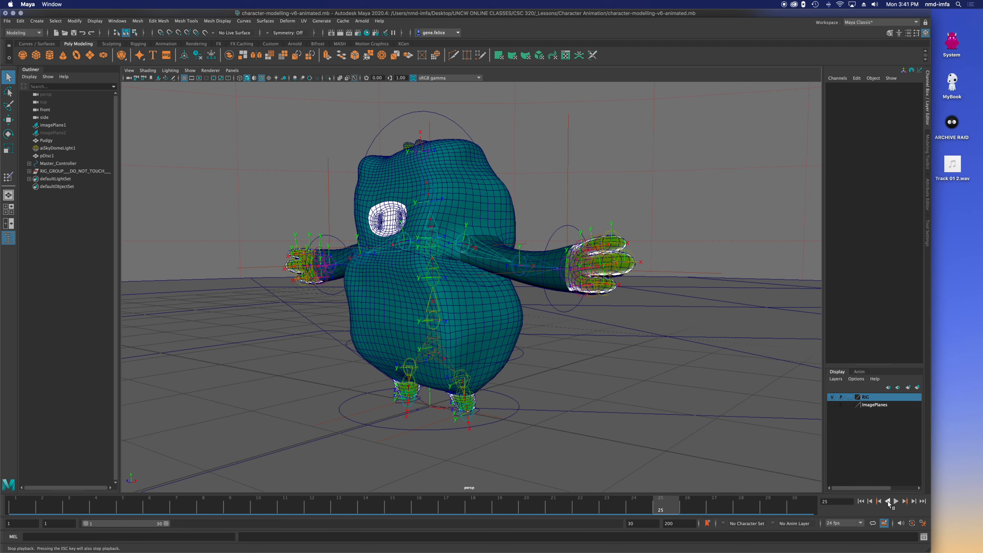
# - Hide the RIG display layer so the joints no longer cover the character, and save the scene
pyautogui.click(832, 397)
pyautogui.keyDown('alt'); pyautogui.moveTo(450, 355); pyautogui.dragTo(491, 354); pyautogui.keyUp('alt')
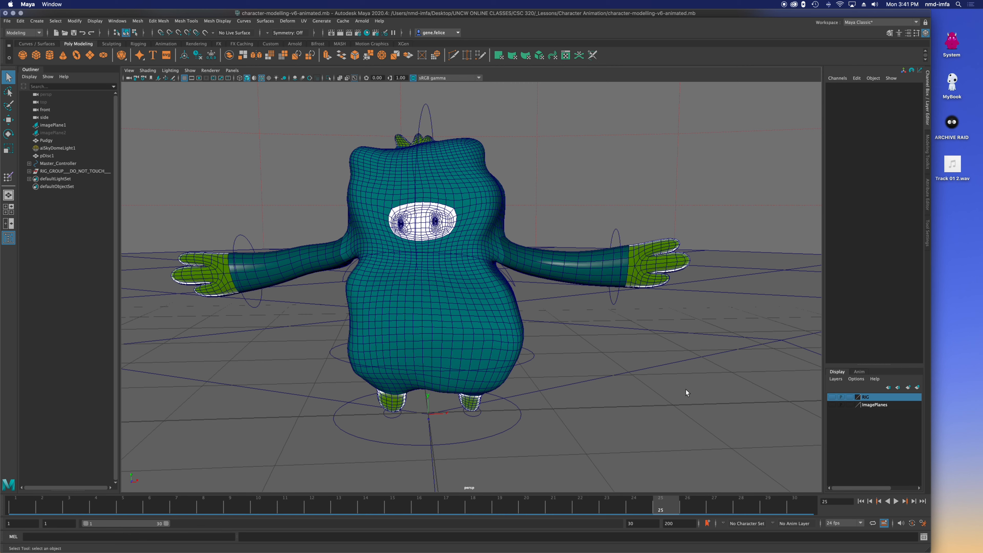
pyautogui.press('super+s')
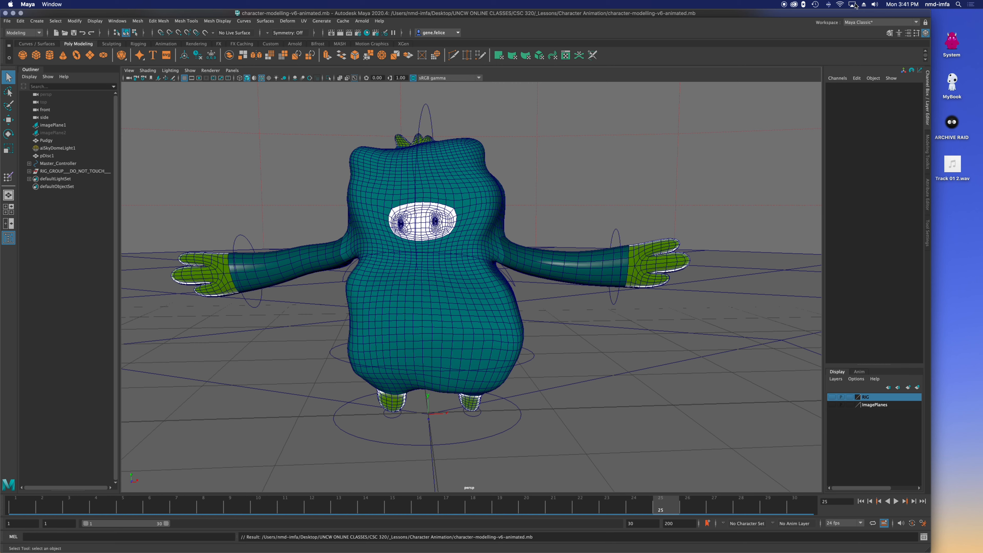
# - Switch to the Animation workspace and set the menu set to Rigging
pyautogui.click(857, 24)
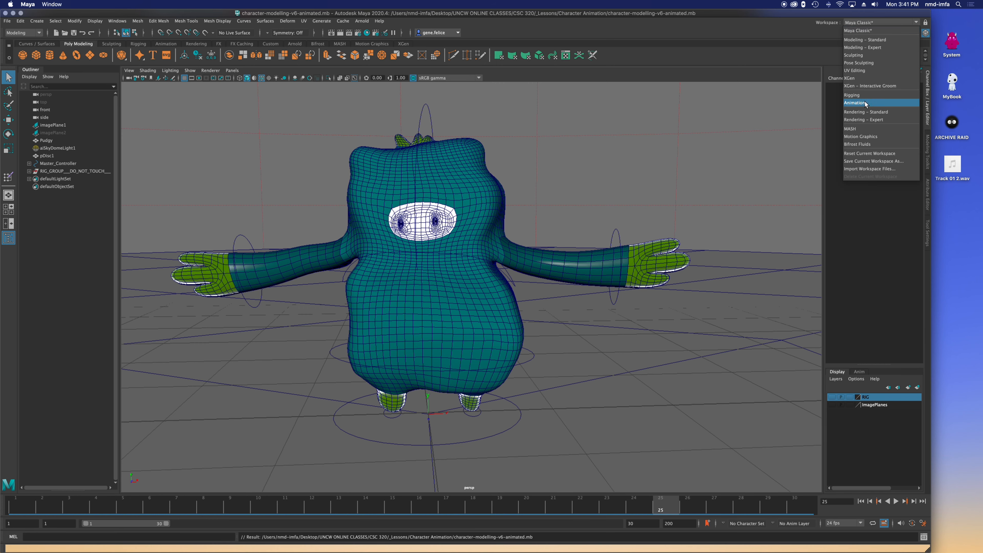
pyautogui.click(856, 103)
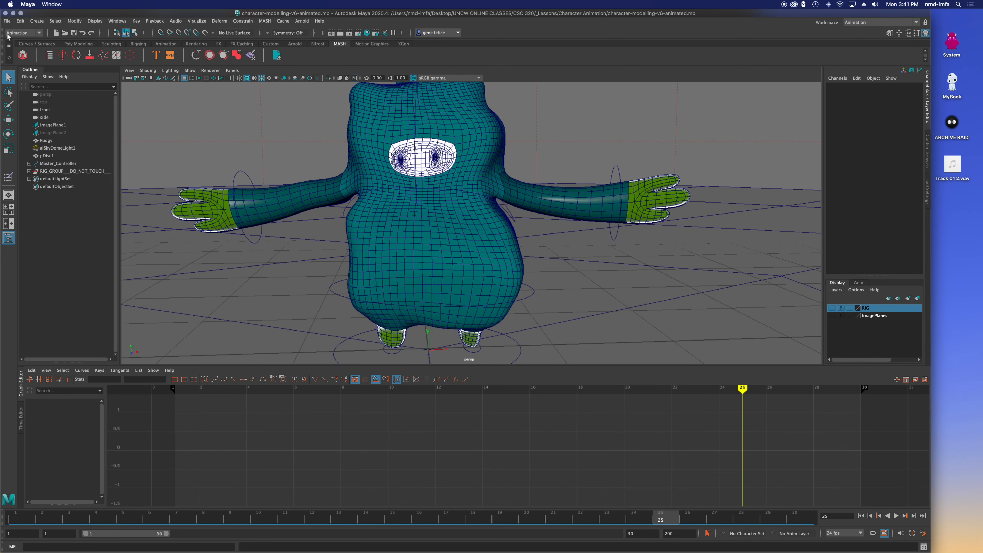
pyautogui.click(16, 33)
pyautogui.click(26, 49)
# - Expand the Master_Controller hierarchy down to the shoulder's children and check the arm, leg and head controls for animation
pyautogui.click(29, 163)
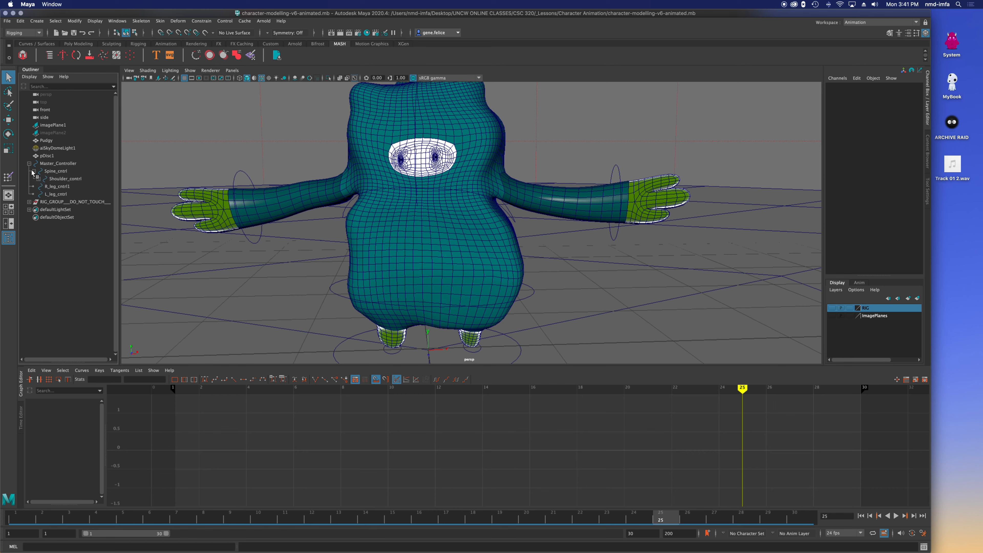
pyautogui.click(39, 178)
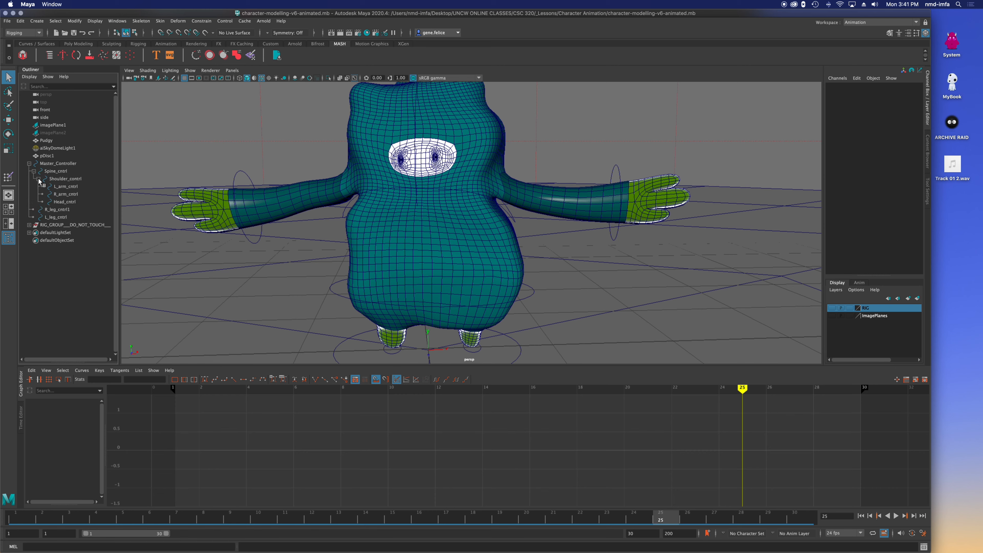
pyautogui.click(59, 187)
pyautogui.click(61, 195)
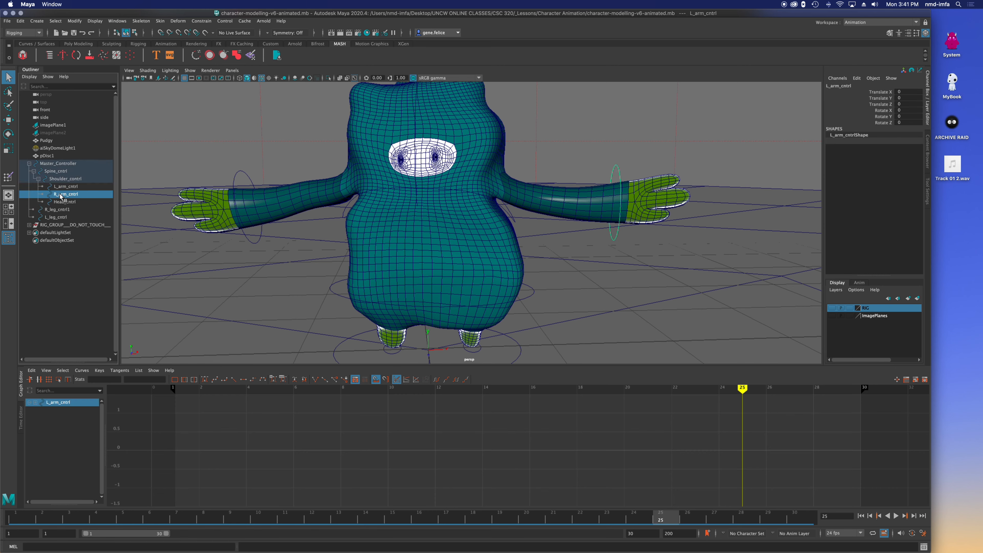
pyautogui.click(58, 210)
pyautogui.click(61, 202)
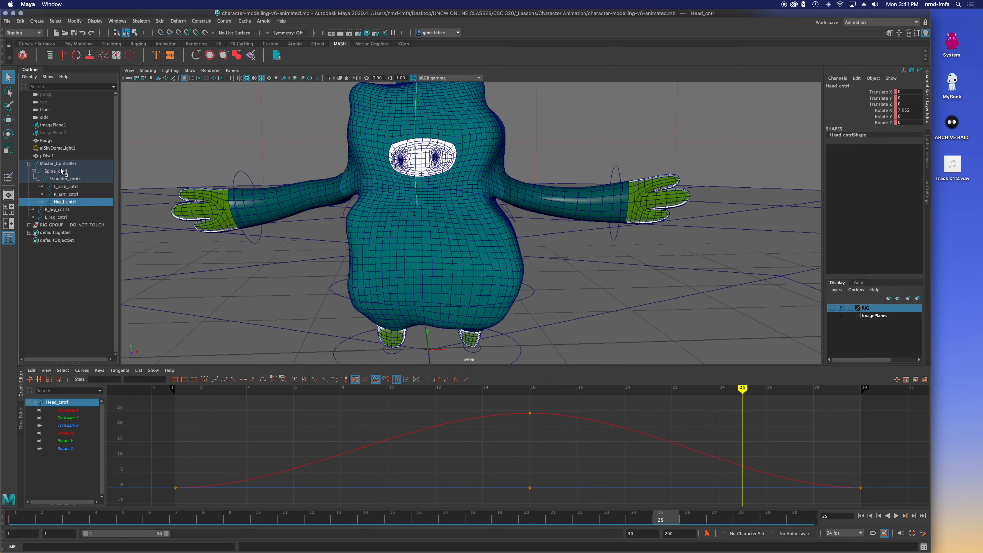
# - Display the animation curves of all controls from Master_Controller through L_leg_cntrl and examine them up to and beyond frame 30
pyautogui.click(60, 164)
pyautogui.keyDown('shift'); pyautogui.click(58, 218); pyautogui.keyUp('shift')
pyautogui.press('f')
pyautogui.keyDown('alt'); pyautogui.moveTo(454, 454); pyautogui.dragTo(355, 466, button='middle'); pyautogui.keyUp('alt')
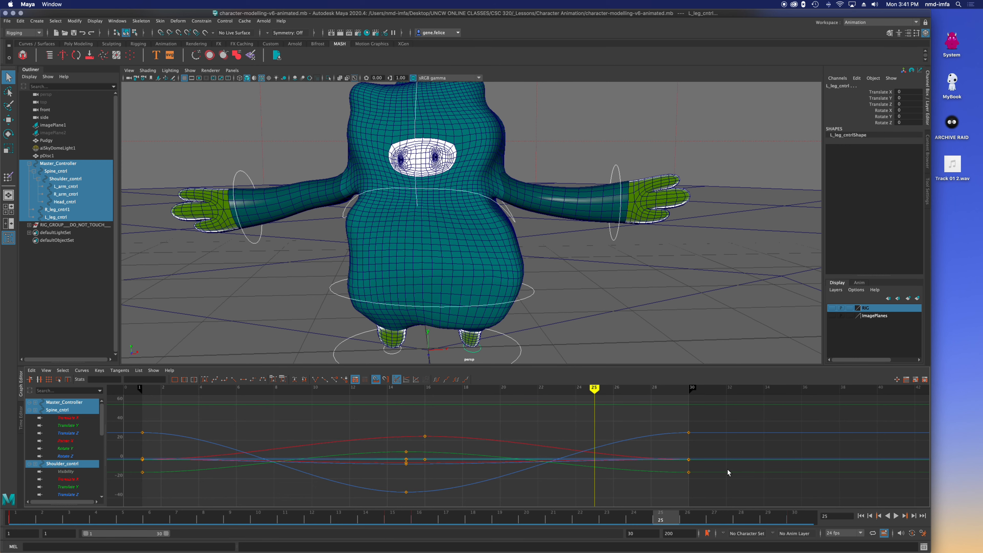
pyautogui.rightClick(757, 457)
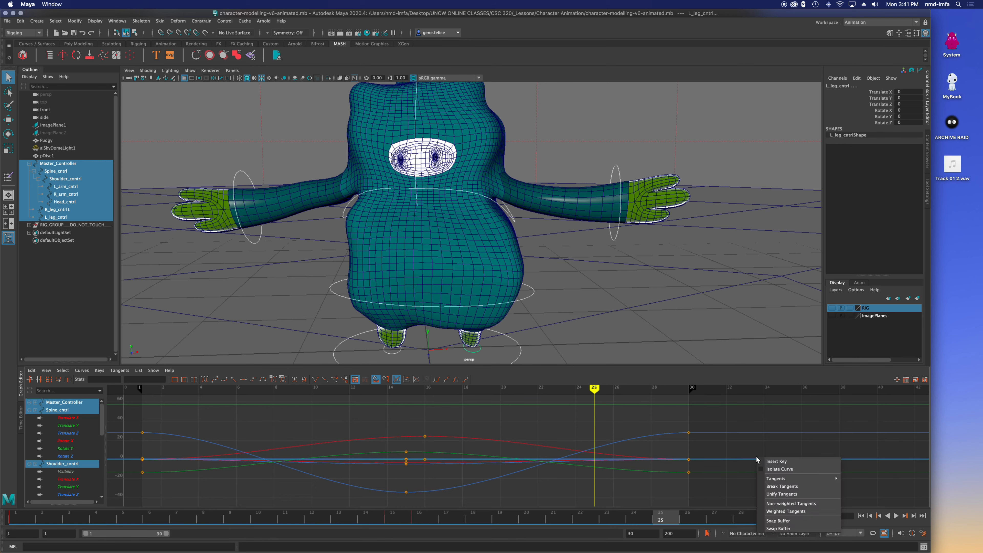
pyautogui.click(751, 451)
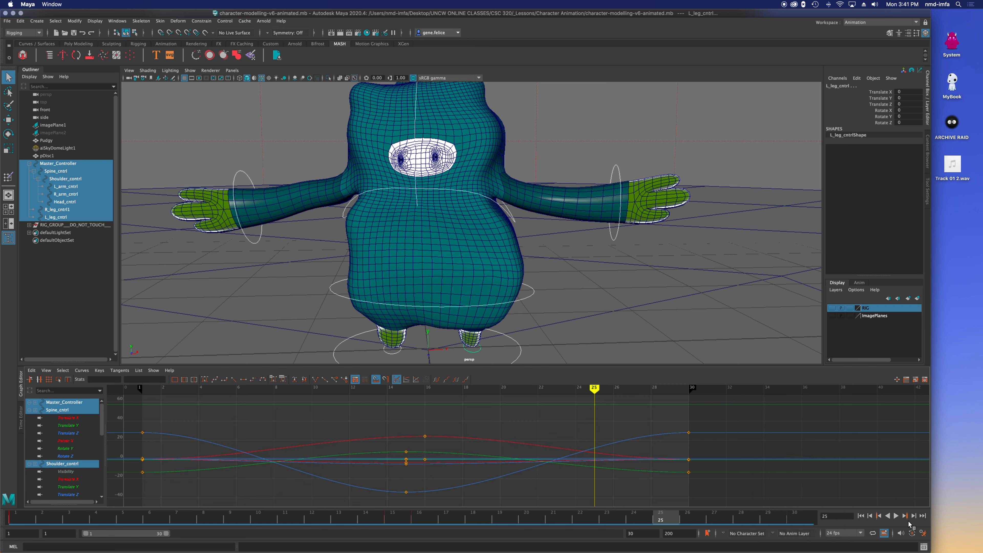
# - Import the audio file Track 01 2.wav from the Desktop into the scene
pyautogui.click(901, 533)
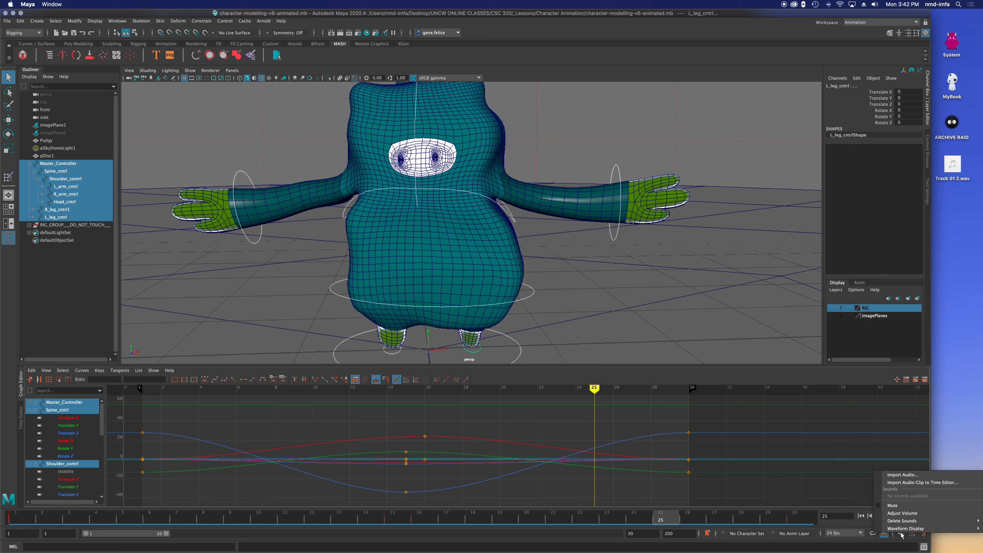
pyautogui.click(917, 476)
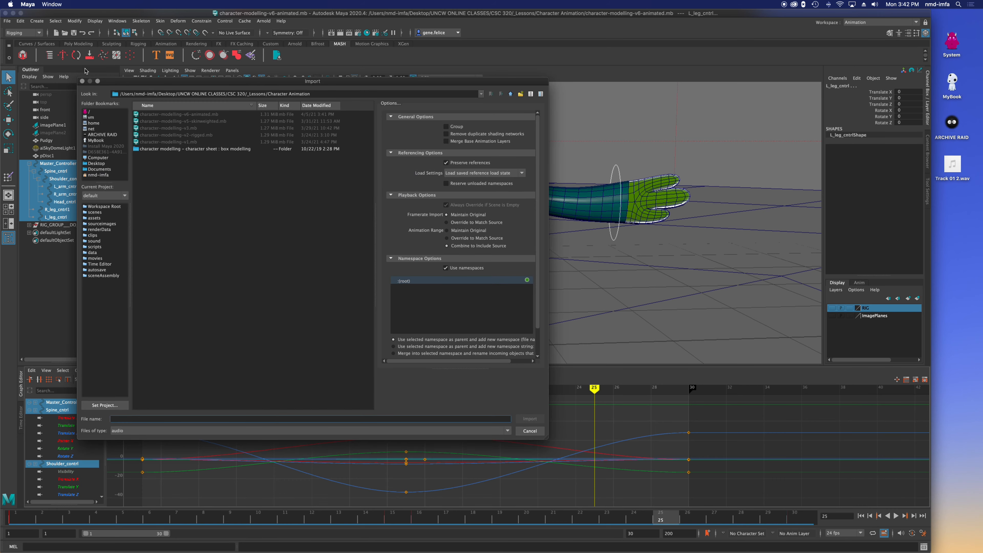
pyautogui.click(99, 164)
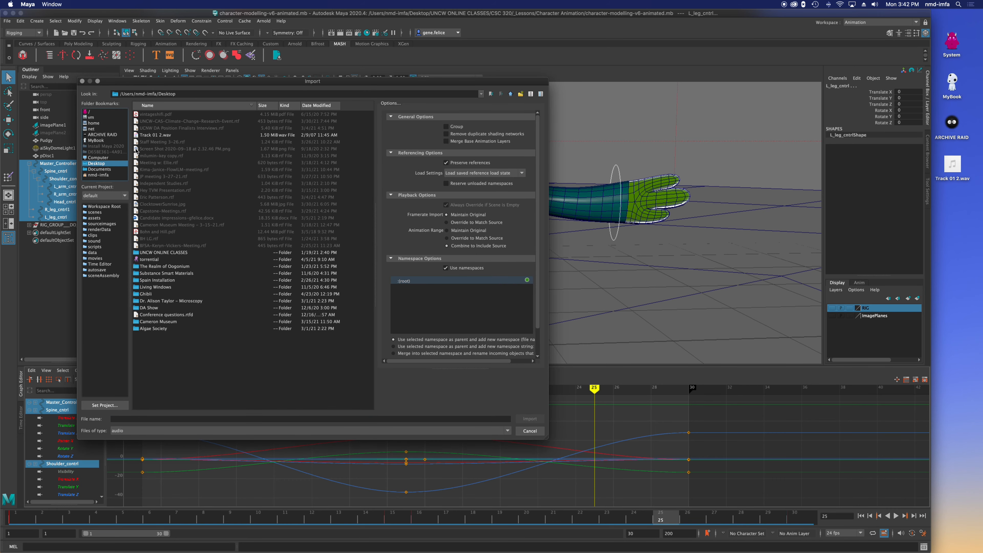
pyautogui.click(153, 136)
pyautogui.click(530, 419)
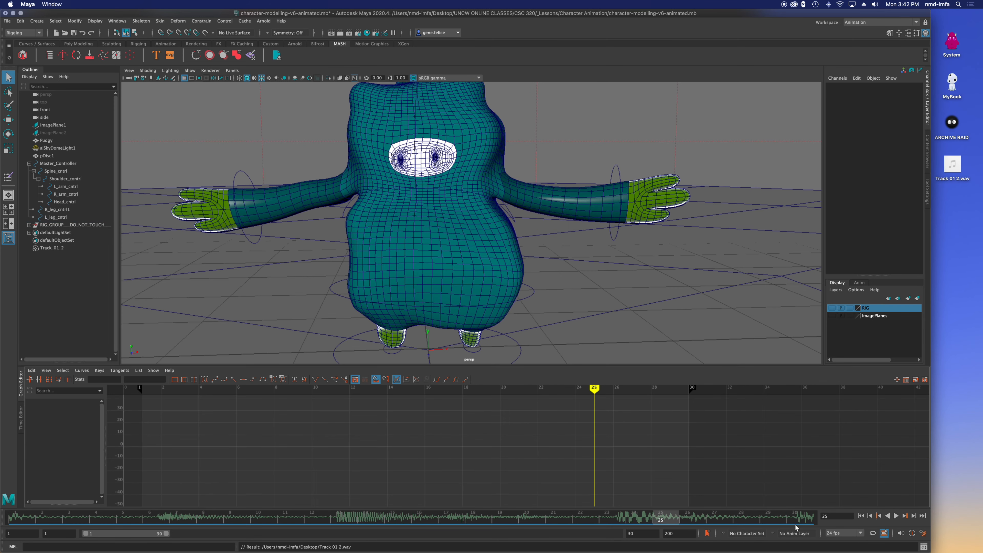
# - Play the animation with the imported audio, then stop playback
pyautogui.click(896, 517)
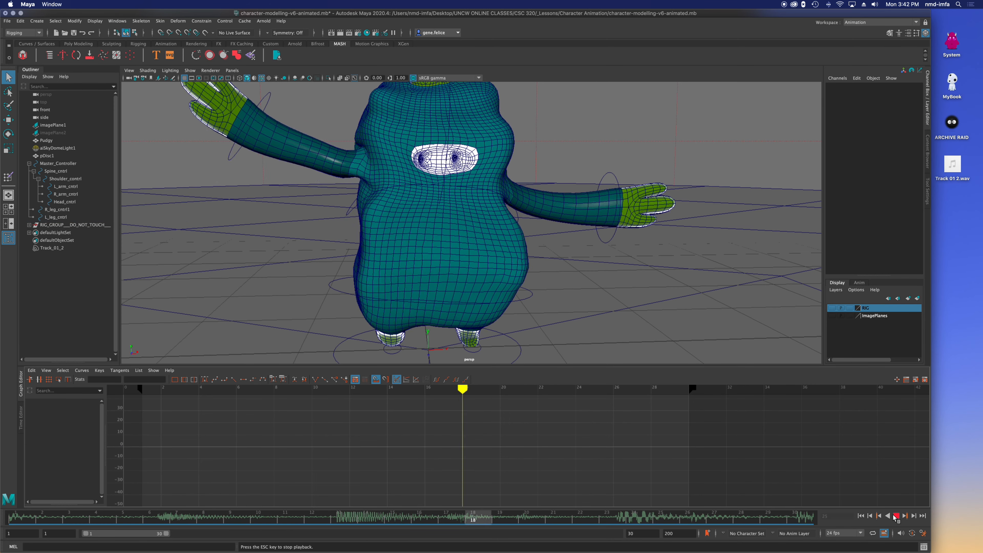
pyautogui.click(896, 516)
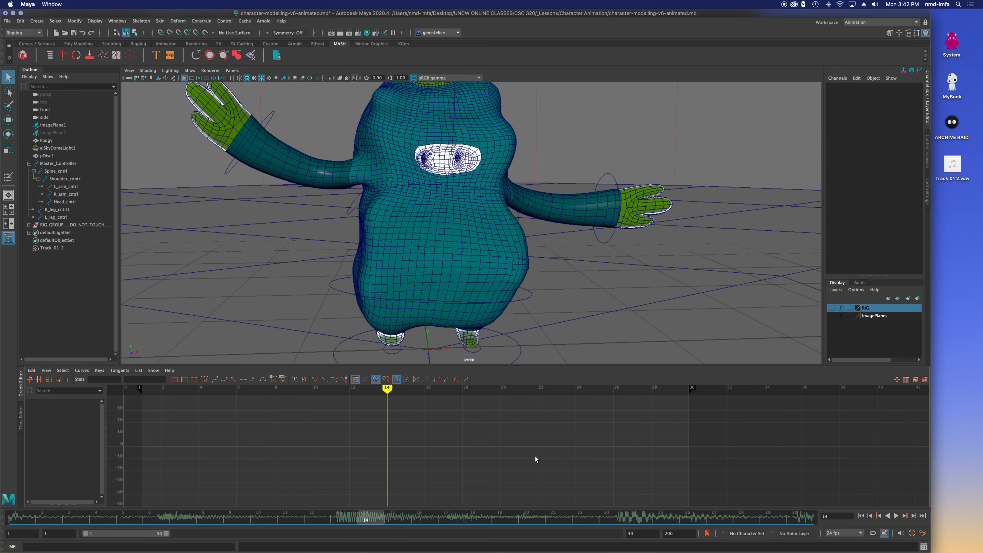
pyautogui.scroll(-2, 523, 420)
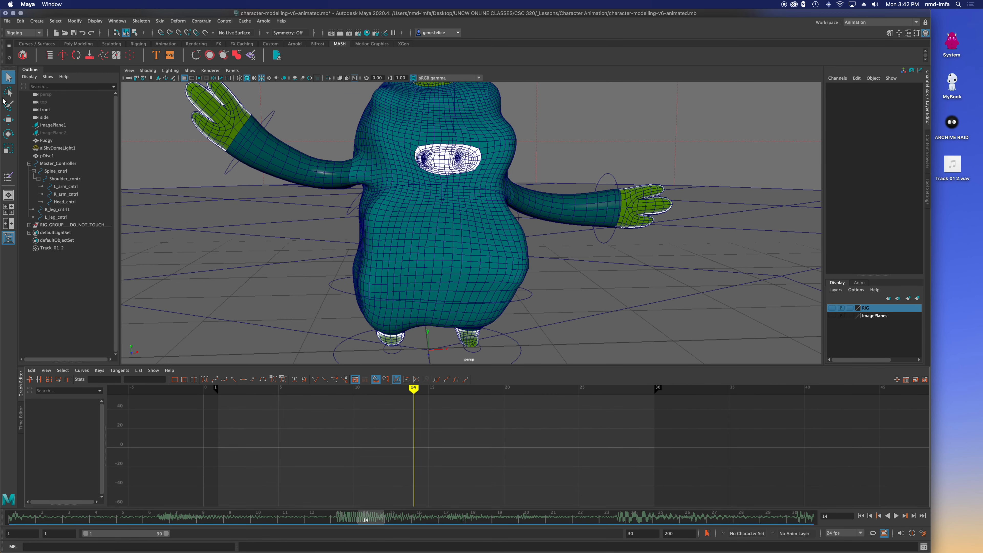
# - Select all controls from Master_Controller through L_leg_cntrl to bring their animation curves back into view
pyautogui.click(58, 164)
pyautogui.keyDown('shift'); pyautogui.click(56, 217); pyautogui.keyUp('shift')
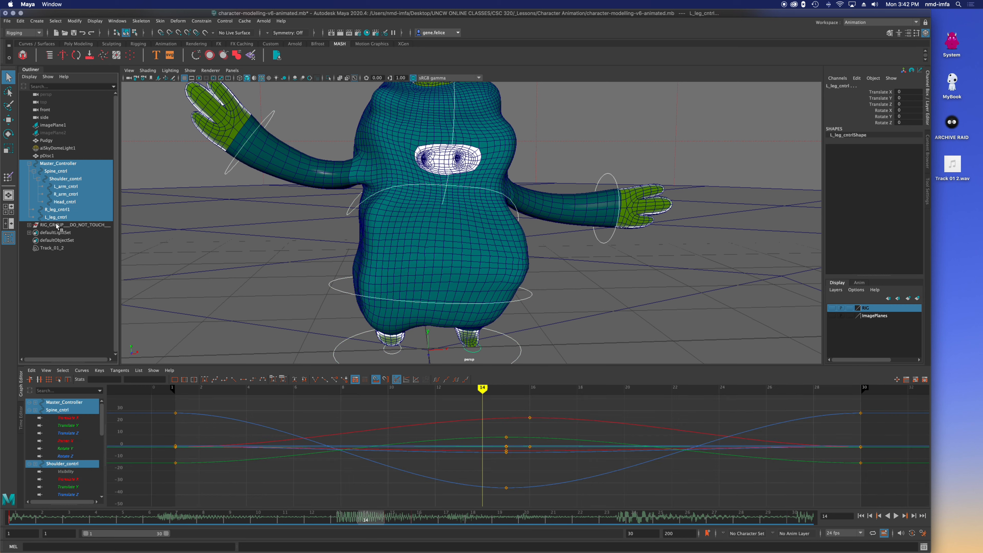
pyautogui.scroll(-1, 591, 459)
pyautogui.keyDown('alt'); pyautogui.moveTo(630, 459); pyautogui.dragTo(545, 462, button='middle'); pyautogui.keyUp('alt')
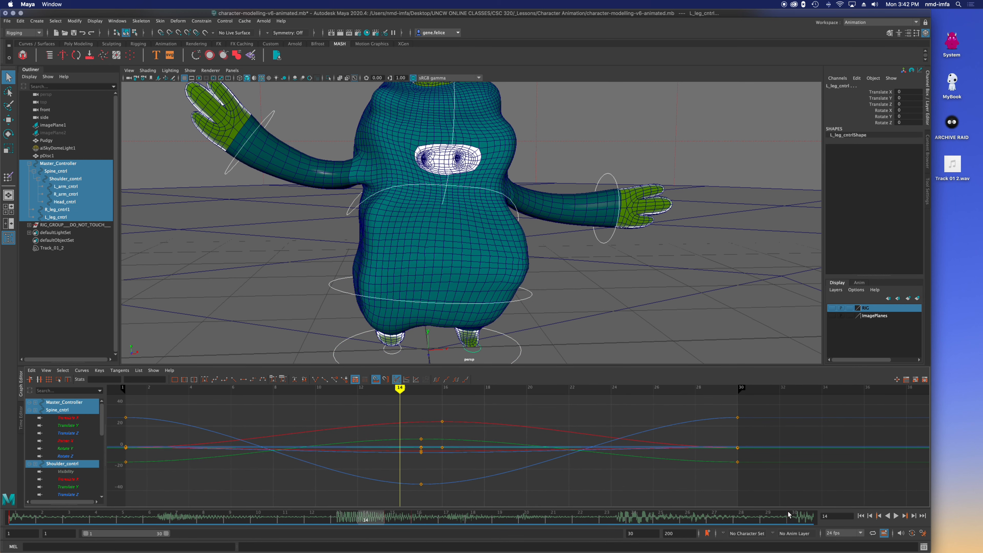
# - Extend the end of the playback range to frame 250
pyautogui.doubleClick(652, 534)
pyautogui.write('250')
pyautogui.press('Return')
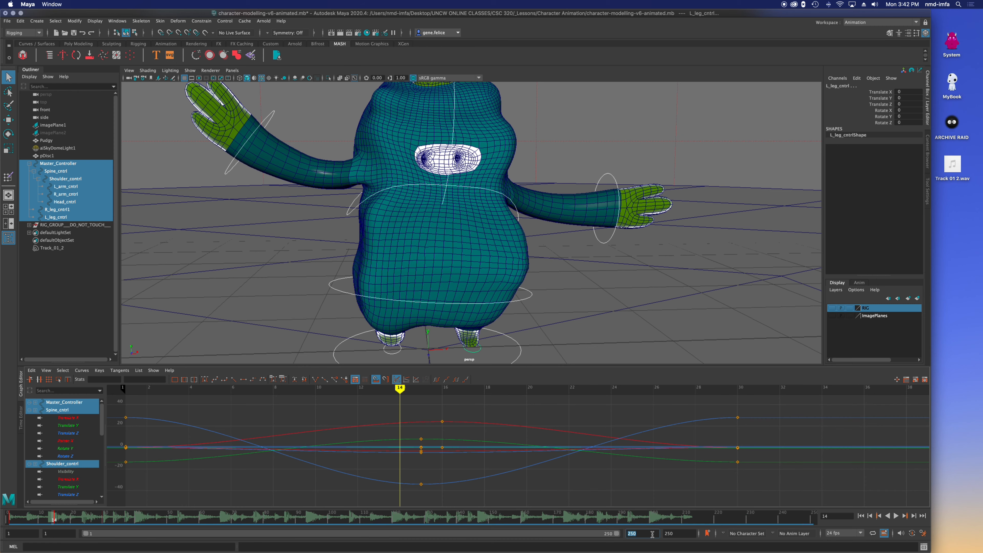
# - Play the scene to locate the end of the audio, and set the playback range end to frame 213
pyautogui.hotkey('alt', 'v')
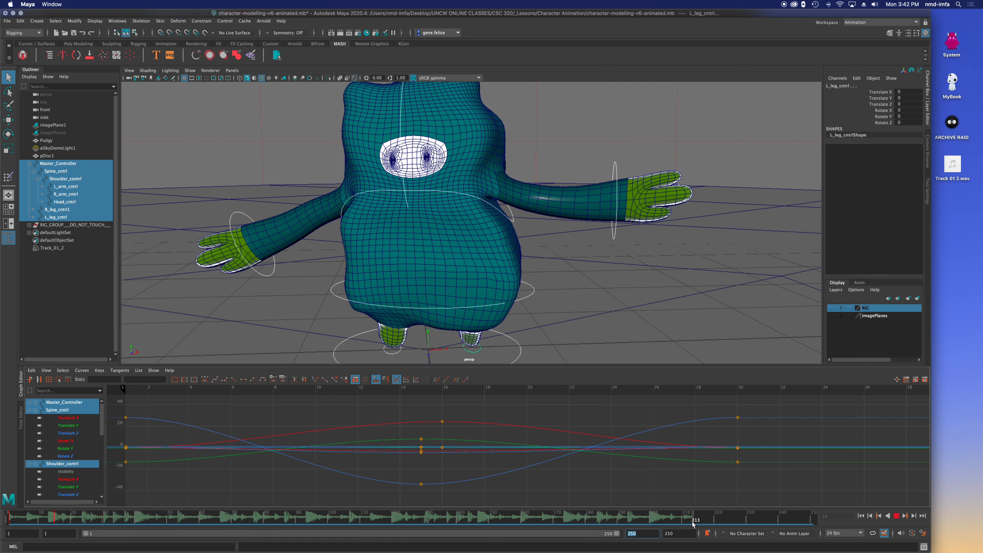
pyautogui.hotkey('alt', 'v')
pyautogui.write('213')
pyautogui.press('Return')
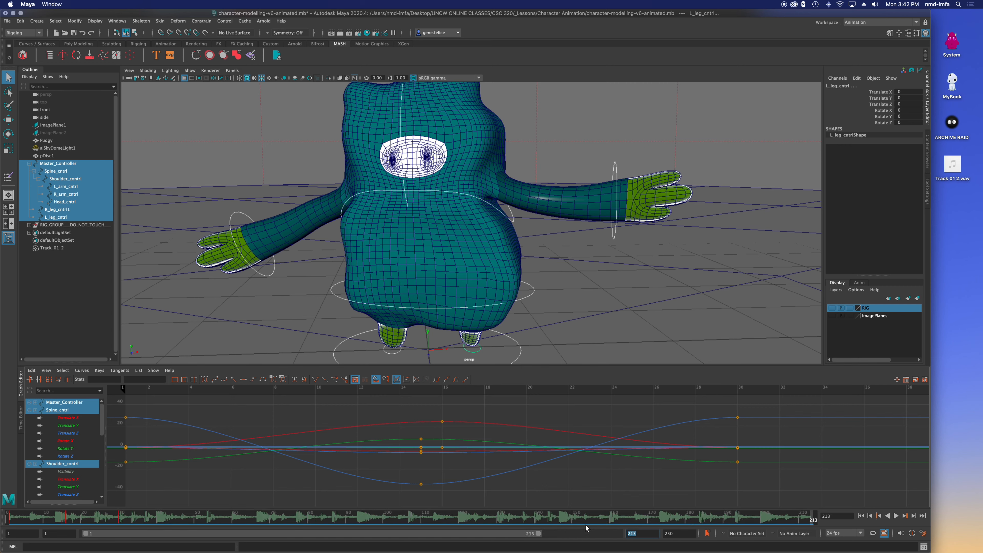
# - Examine the selected controls' curves up close and against the whole playback range, moving the current time to frame 24
pyautogui.press('f')
pyautogui.scroll(-2, 566, 432)
pyautogui.scroll(-1, 570, 430)
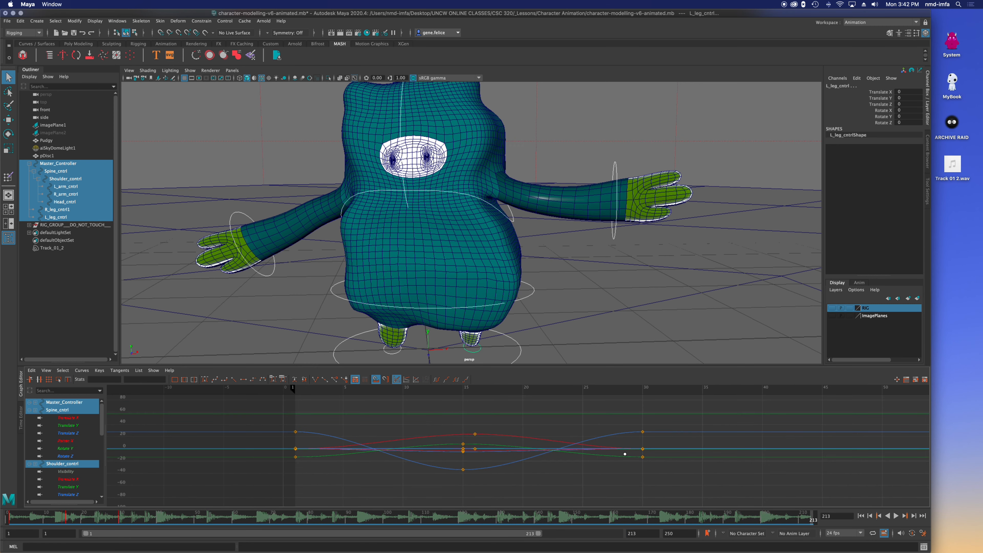
pyautogui.click(175, 380)
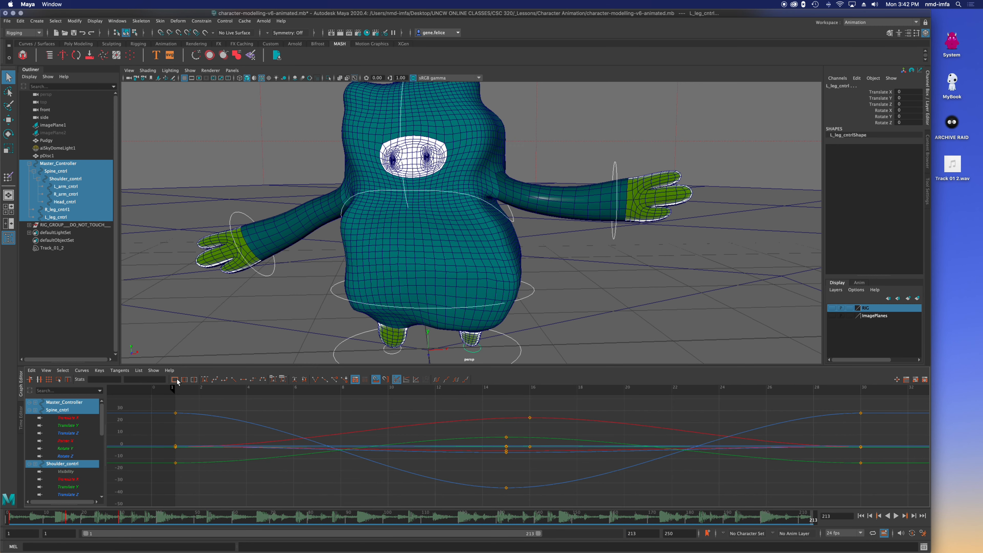
pyautogui.click(185, 380)
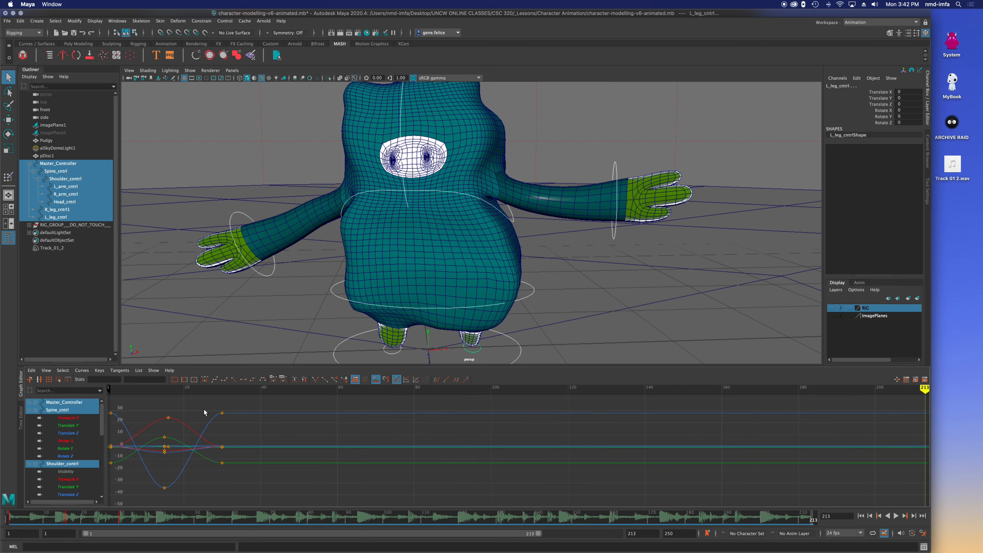
pyautogui.moveTo(219, 392)
pyautogui.mouseDown()
pyautogui.moveTo(125, 395)
pyautogui.moveTo(221, 406)
pyautogui.moveTo(191, 403)
pyautogui.moveTo(646, 388)
pyautogui.moveTo(147, 401)
pyautogui.moveTo(248, 410)
pyautogui.moveTo(170, 424)
pyautogui.moveTo(190, 432)
pyautogui.mouseUp()
pyautogui.scroll(2, 189, 432)
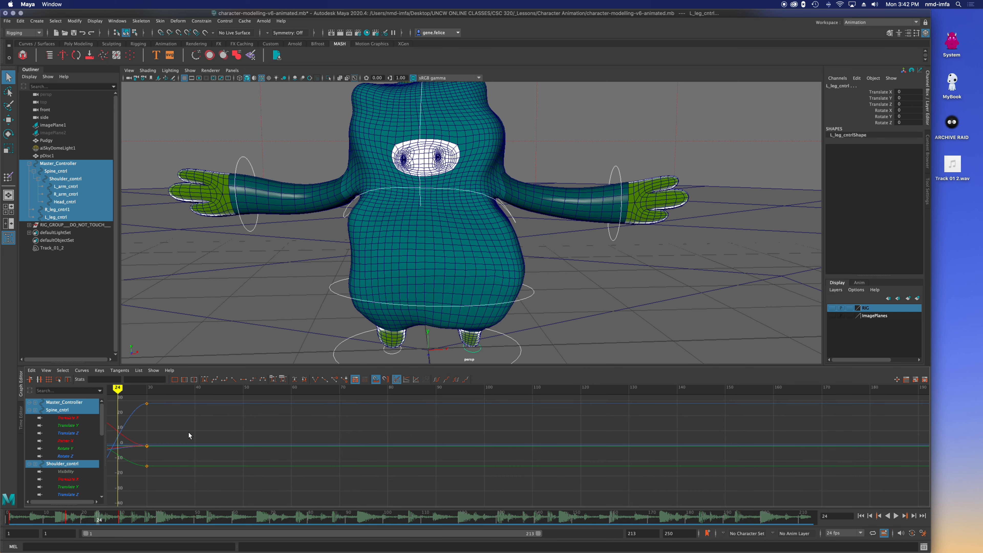
pyautogui.keyDown('alt'); pyautogui.moveTo(193, 431); pyautogui.dragTo(321, 439, button='middle'); pyautogui.keyUp('alt')
pyautogui.scroll(10, 220, 443)
pyautogui.click(174, 380)
pyautogui.keyDown('alt'); pyautogui.moveTo(421, 450); pyautogui.dragTo(360, 453, button='middle'); pyautogui.keyUp('alt')
pyautogui.scroll(-4, 364, 453)
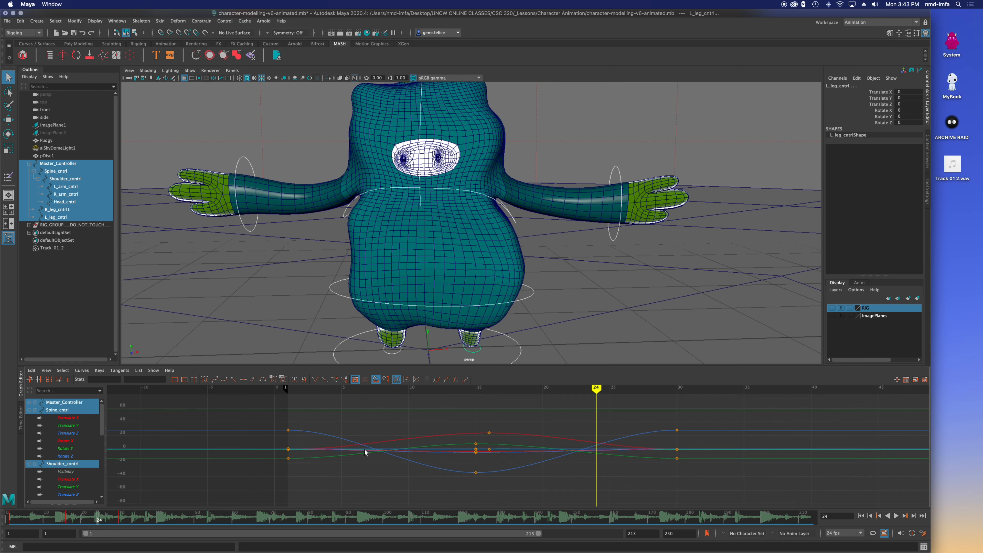
# - Examine the controls' curves while scrubbing through the existing motion from a rotated view, returning the current time to frame 1
pyautogui.keyDown('alt'); pyautogui.moveTo(574, 457); pyautogui.dragTo(414, 446, button='middle'); pyautogui.keyUp('alt')
pyautogui.press('a')
pyautogui.scroll(-2, 506, 467)
pyautogui.keyDown('alt'); pyautogui.moveTo(517, 470); pyautogui.dragTo(476, 471, button='middle'); pyautogui.keyUp('alt')
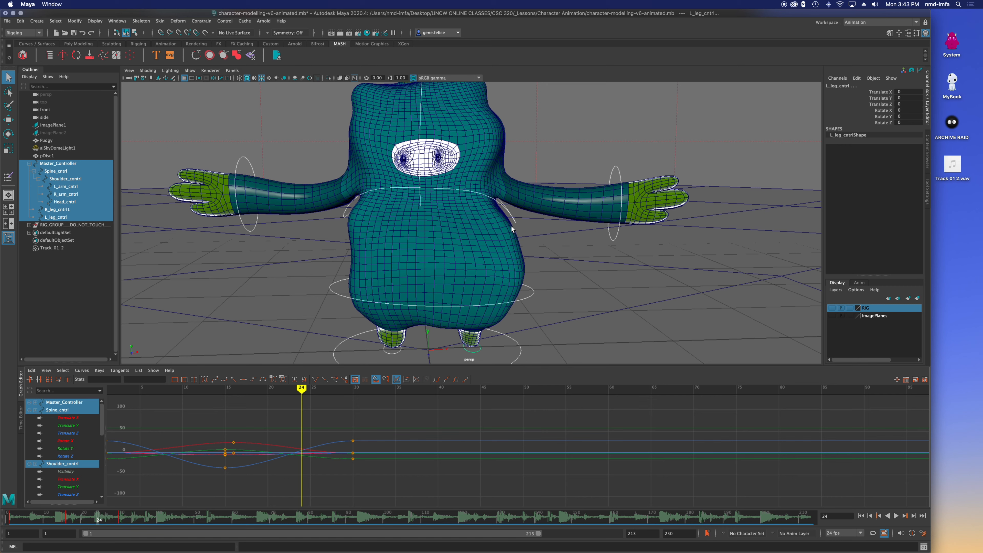
pyautogui.moveTo(302, 388); pyautogui.dragTo(114, 394)
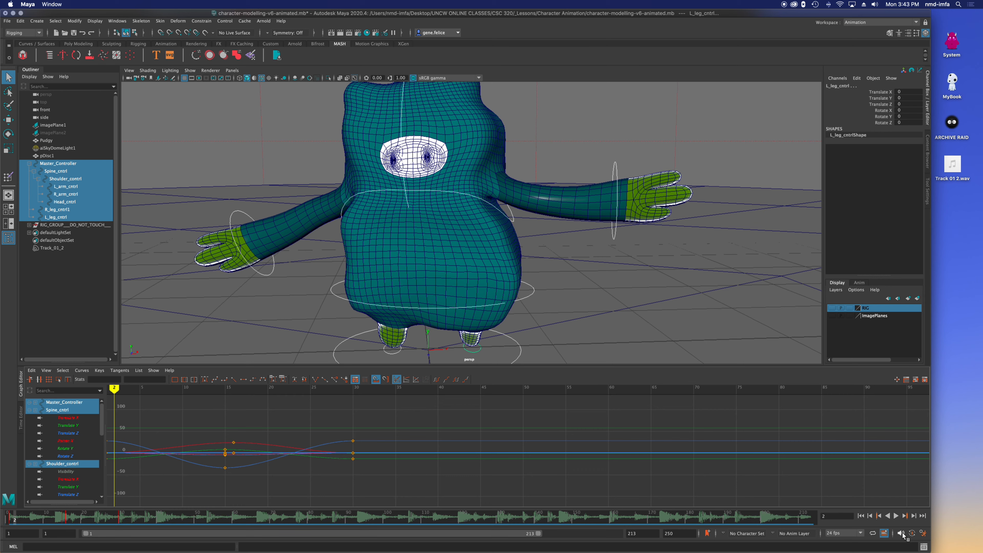
pyautogui.press('XF86AudioMute')
pyautogui.moveTo(114, 388); pyautogui.dragTo(383, 418)
pyautogui.keyDown('alt'); pyautogui.moveTo(668, 256); pyautogui.dragTo(525, 314); pyautogui.keyUp('alt')
pyautogui.moveTo(370, 390)
pyautogui.mouseDown()
pyautogui.moveTo(144, 392)
pyautogui.moveTo(274, 400)
pyautogui.moveTo(108, 412)
pyautogui.moveTo(132, 413)
pyautogui.mouseUp()
pyautogui.keyDown('alt'); pyautogui.moveTo(161, 424); pyautogui.dragTo(168, 425, button='middle'); pyautogui.keyUp('alt')
pyautogui.click(112, 390)
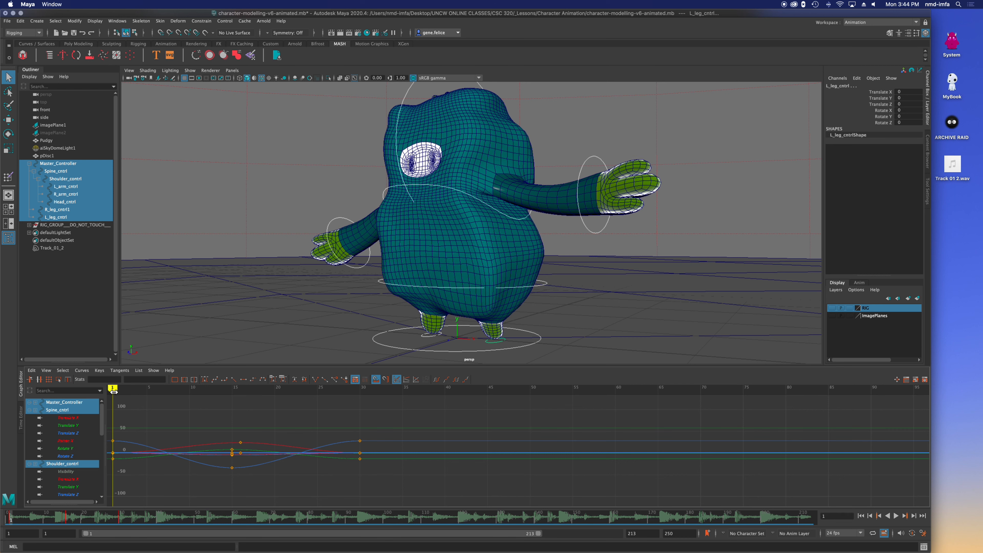
# - Select only R_leg_cntrl1 and set a key on all its channels at frame 1
pyautogui.click(63, 276)
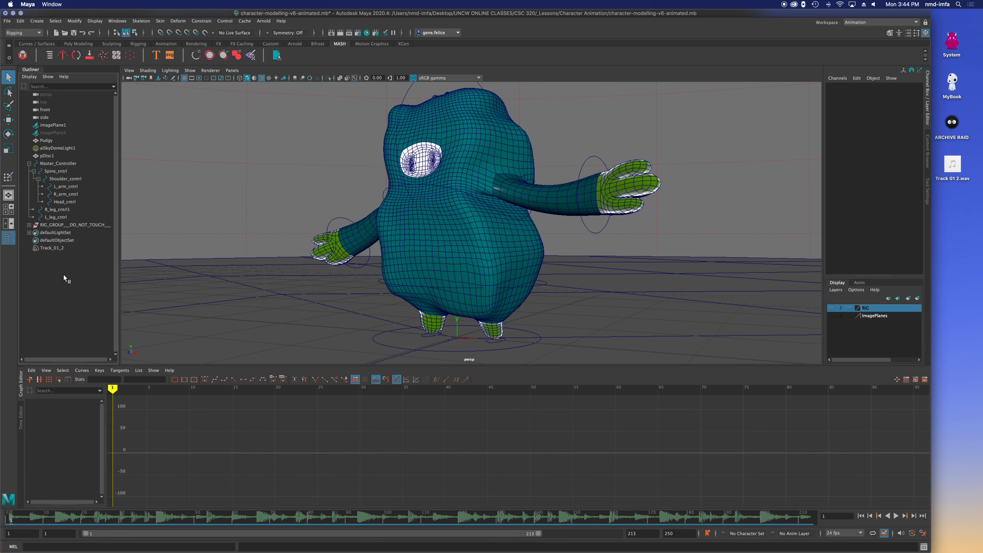
pyautogui.click(53, 217)
pyautogui.click(61, 210)
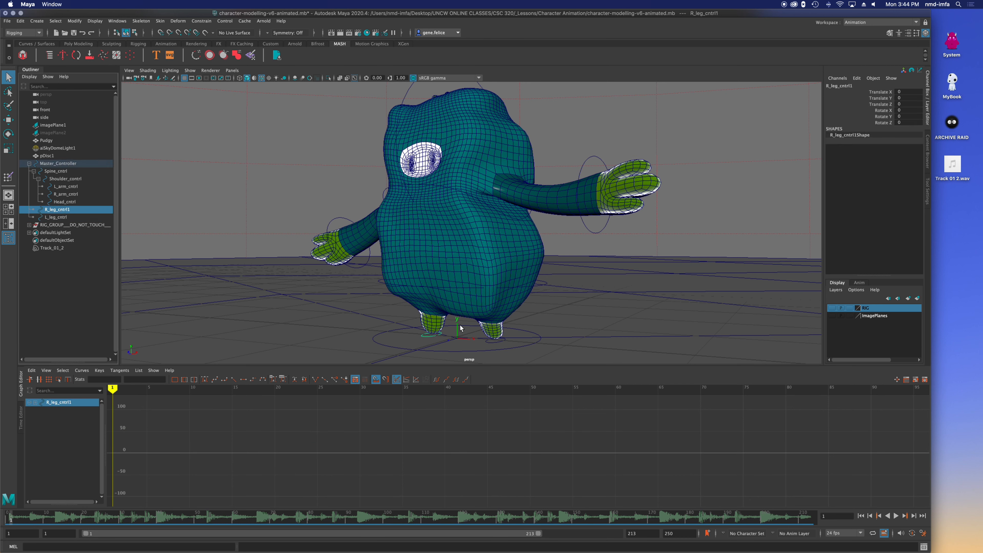
pyautogui.press('w')
pyautogui.press('q')
pyautogui.press('w')
pyautogui.press('s')
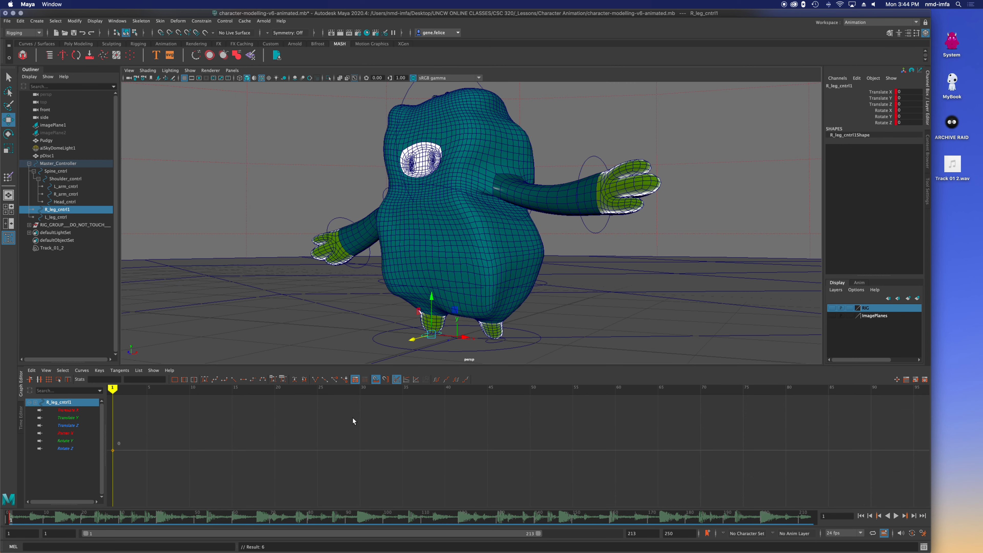
# - Show the curves of all controls from Master_Controller through L_leg_cntrl and shift the off-beat keys at frame 16 to frame 15
pyautogui.click(360, 389)
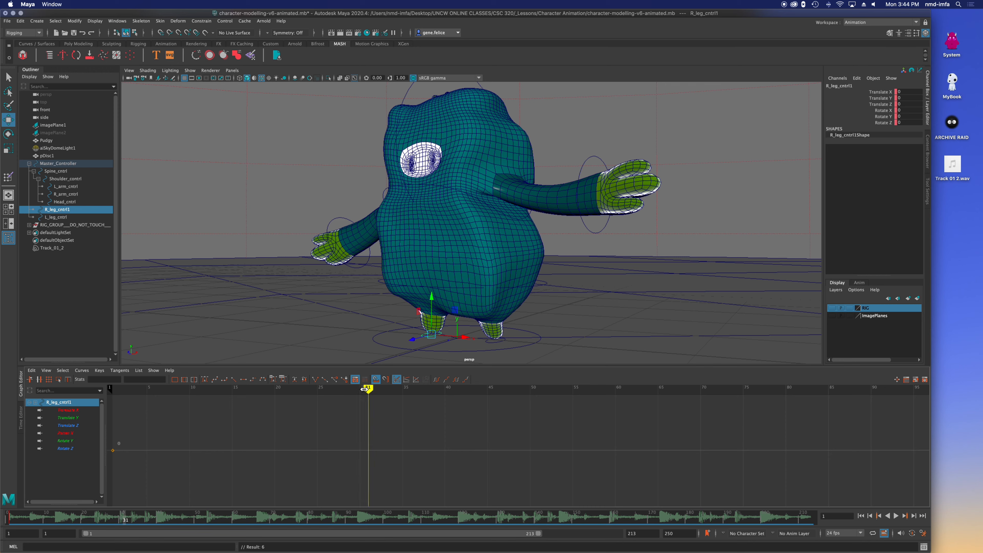
pyautogui.click(58, 164)
pyautogui.keyDown('shift'); pyautogui.click(55, 217); pyautogui.keyUp('shift')
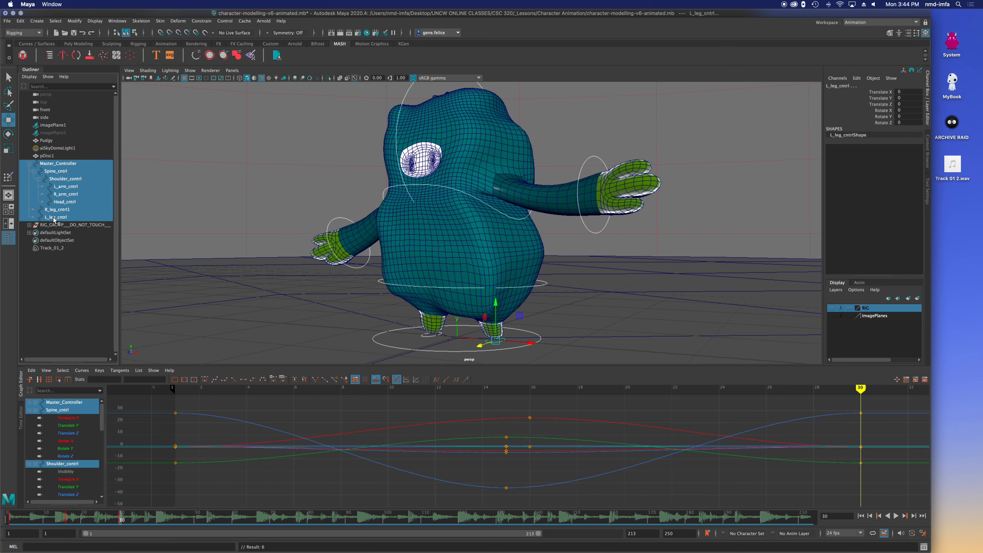
pyautogui.click(512, 389)
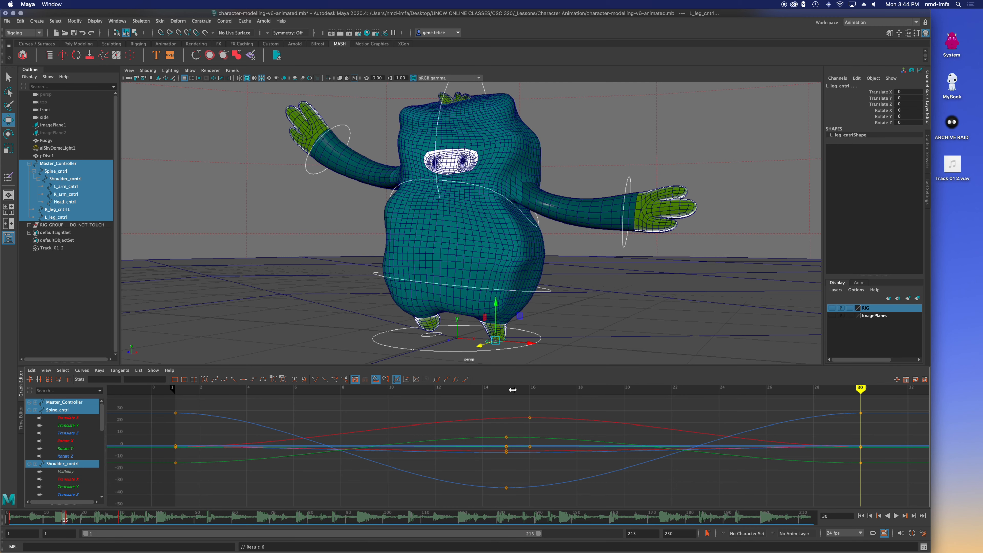
pyautogui.moveTo(529, 413); pyautogui.dragTo(507, 445)
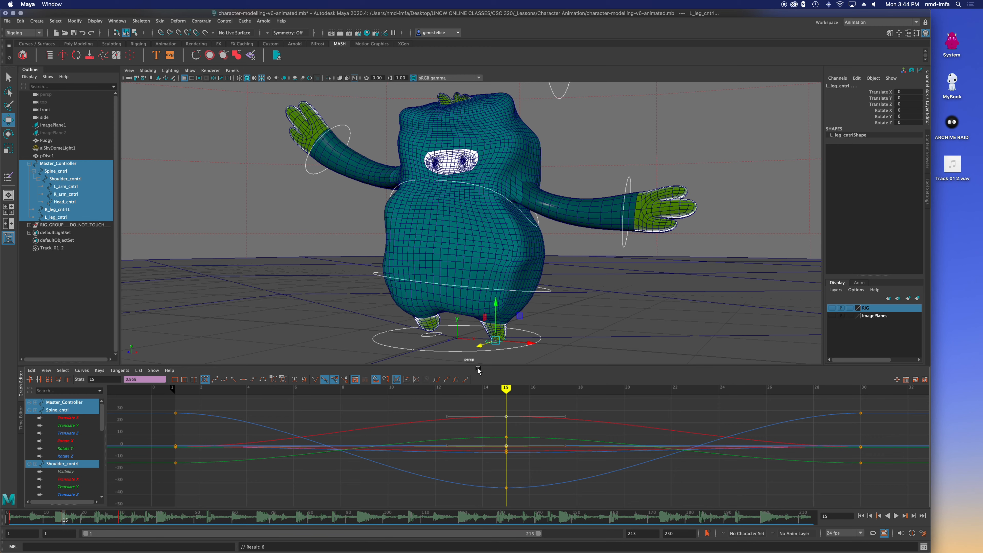
# - Move R_leg_cntrl1 outward and forward to about X -0.24, Y -0.101, Z 0.346 and key it at frame 15
pyautogui.click(69, 273)
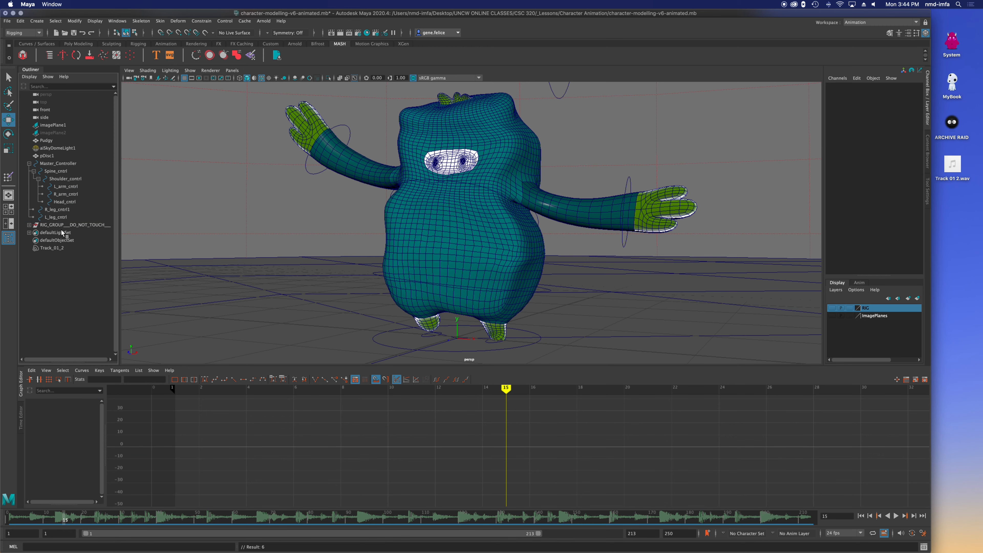
pyautogui.click(62, 210)
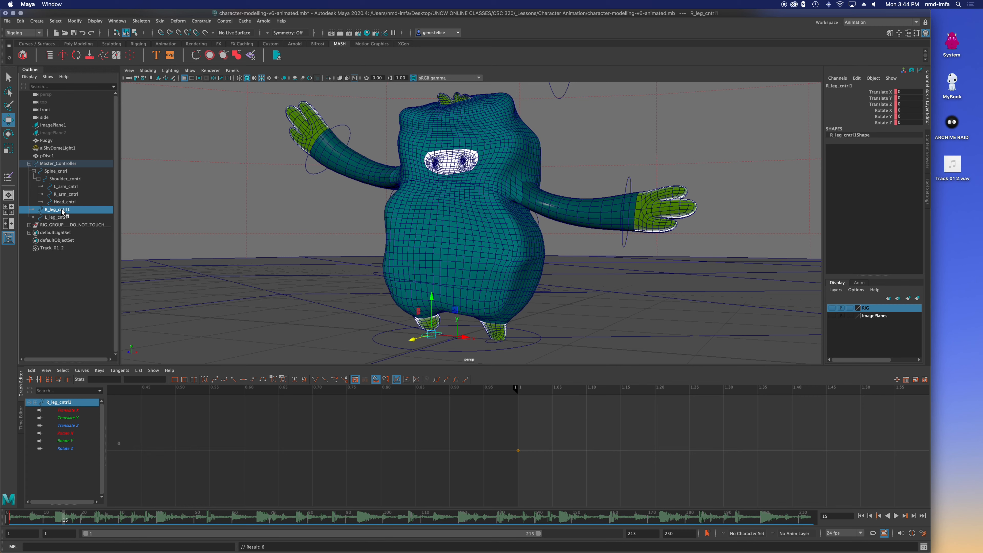
pyautogui.keyDown('alt'); pyautogui.moveTo(568, 450); pyautogui.dragTo(410, 447, button='middle'); pyautogui.keyUp('alt')
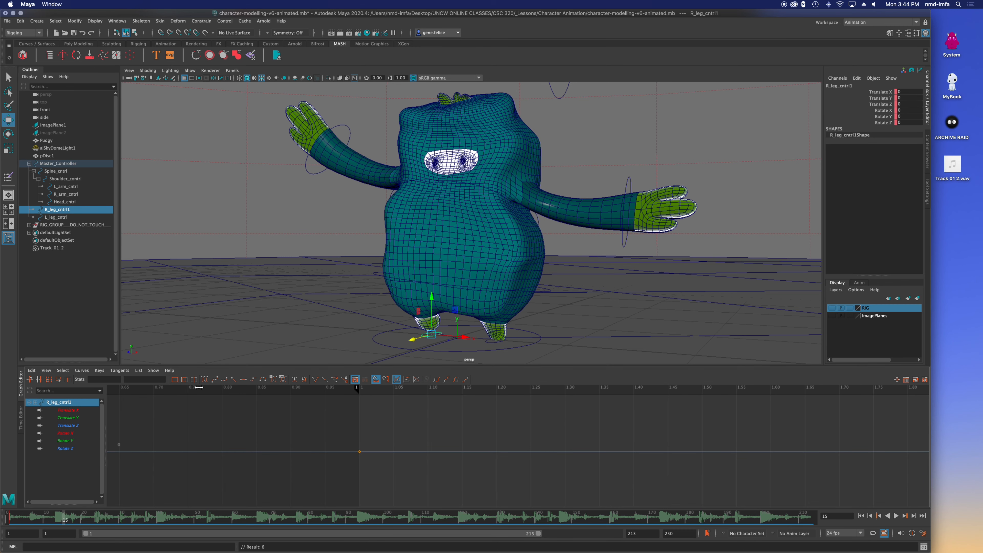
pyautogui.scroll(-5, 268, 408)
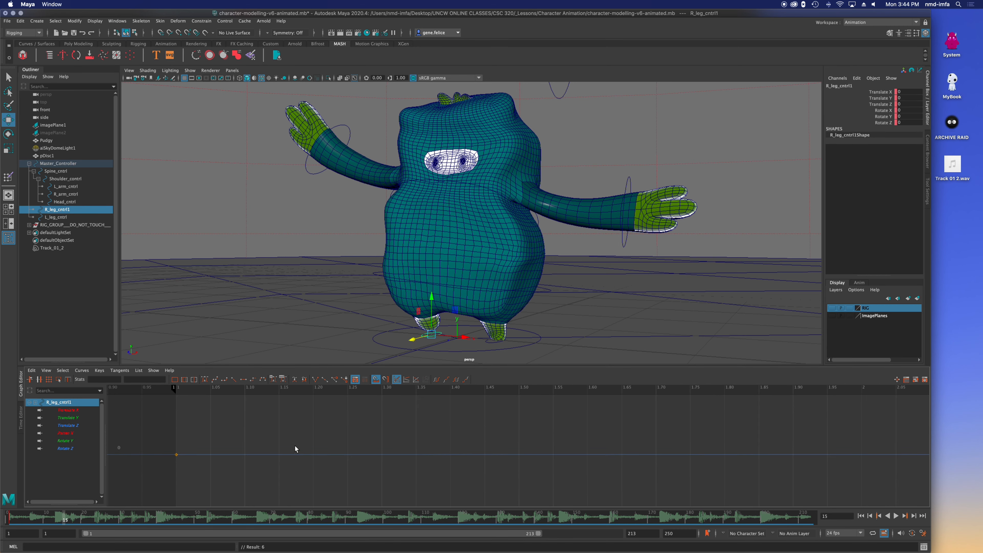
pyautogui.scroll(-10, 440, 427)
pyautogui.moveTo(810, 427)
pyautogui.keyDown('alt'); pyautogui.mouseDown(button='middle')
pyautogui.moveTo(623, 439)
pyautogui.moveTo(454, 432)
pyautogui.moveTo(441, 417)
pyautogui.moveTo(402, 409)
pyautogui.mouseUp(button='middle'); pyautogui.keyUp('alt')
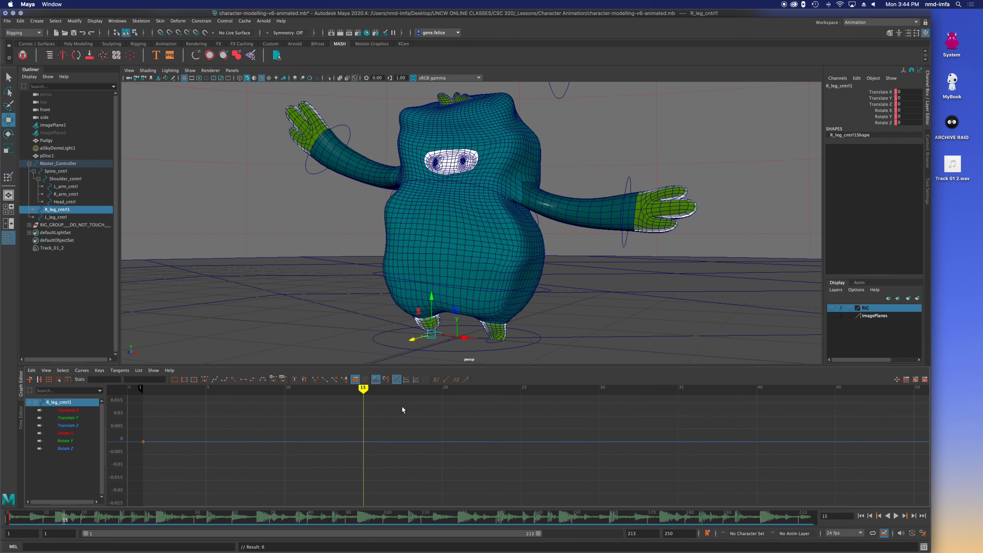
pyautogui.moveTo(412, 340)
pyautogui.mouseDown()
pyautogui.moveTo(401, 345)
pyautogui.moveTo(422, 342)
pyautogui.moveTo(406, 340)
pyautogui.moveTo(405, 330)
pyautogui.moveTo(400, 348)
pyautogui.mouseUp()
pyautogui.press('s')
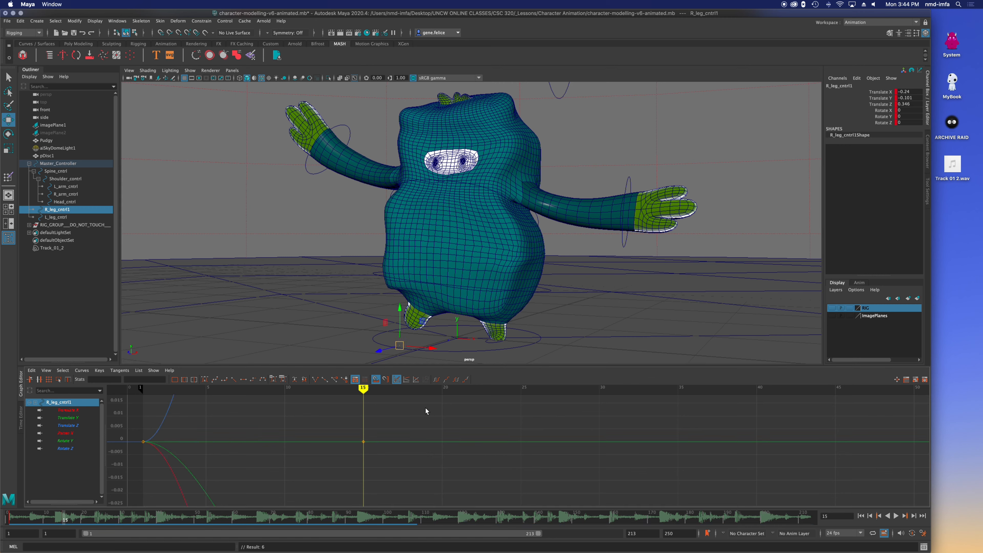
# - Copy the R_leg_cntrl1 keys from frame 1 and paste them at frame 30
pyautogui.hotkey('alt', 'v')
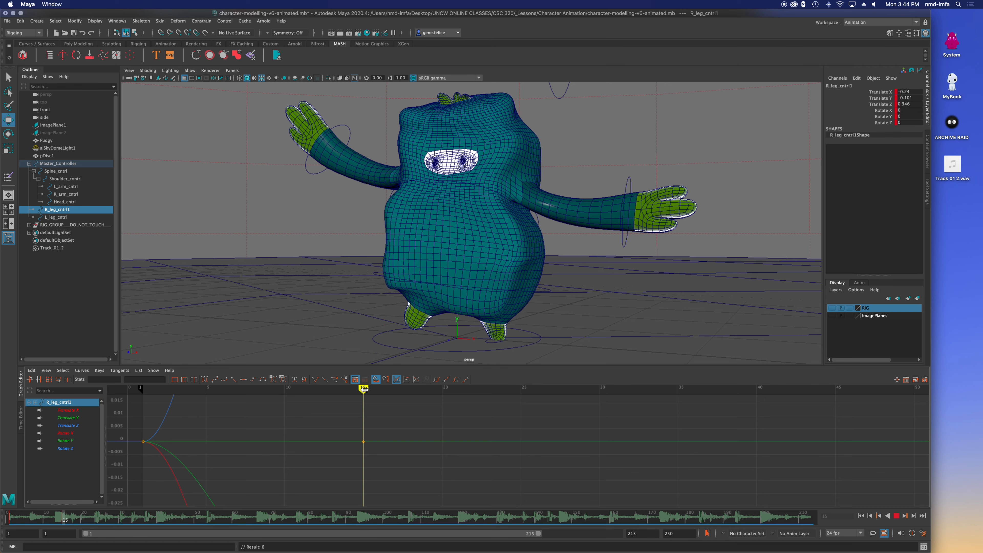
pyautogui.hotkey('alt', 'v')
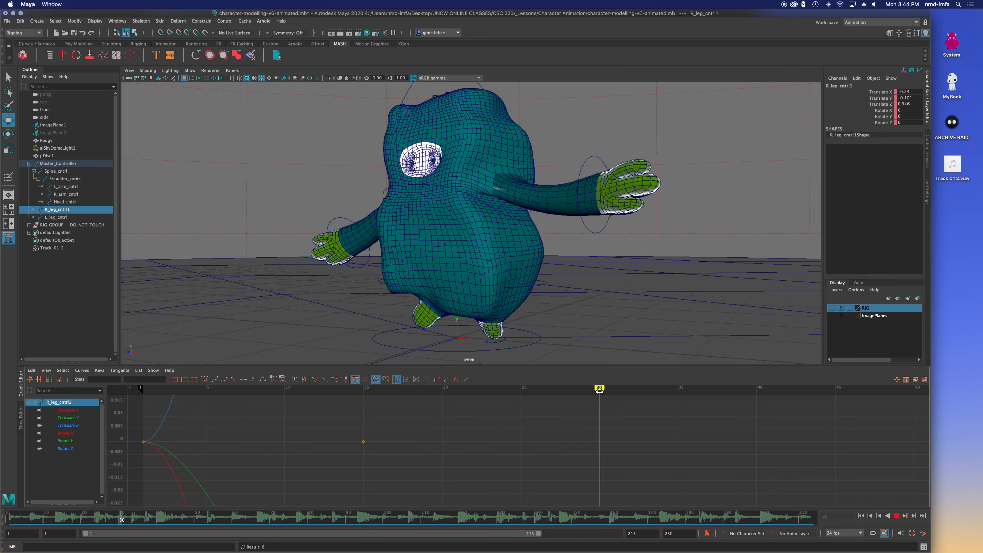
pyautogui.moveTo(146, 434); pyautogui.dragTo(141, 453)
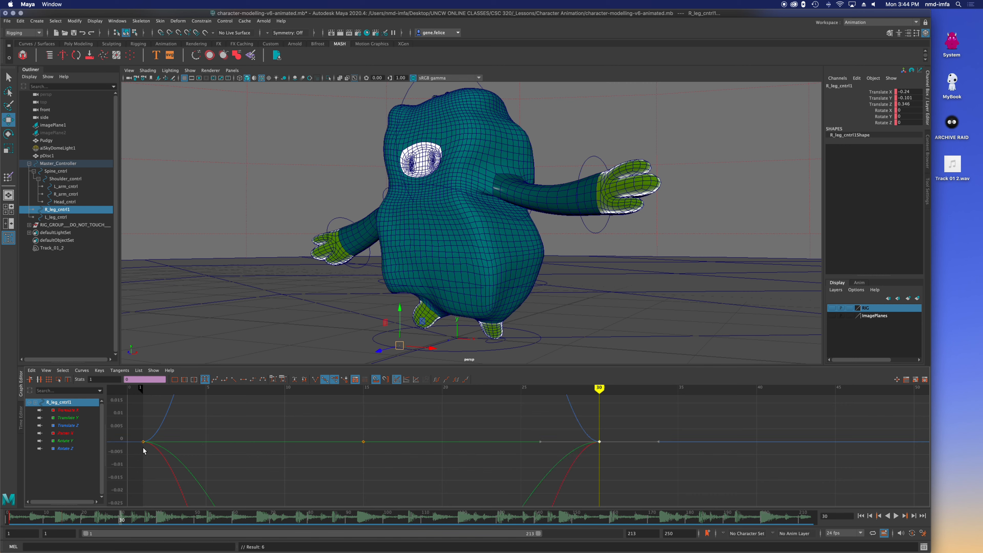
pyautogui.hotkey('ctrl', 'c')
pyautogui.hotkey('ctrl', 'v')
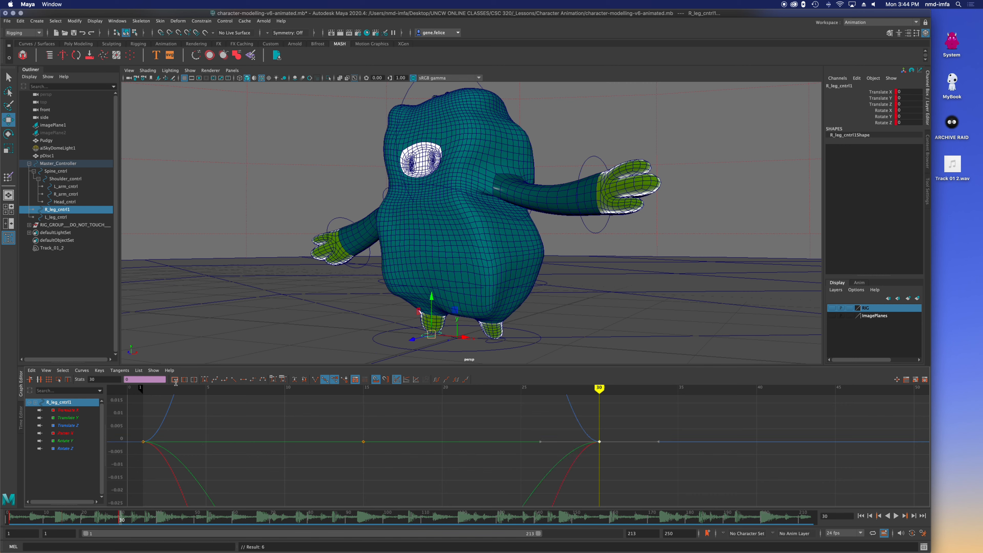
# - Fit the right leg's curves in view and play the scene from frame 1 to review the step
pyautogui.click(174, 380)
pyautogui.moveTo(713, 388)
pyautogui.mouseDown()
pyautogui.moveTo(268, 388)
pyautogui.moveTo(411, 368)
pyautogui.moveTo(766, 387)
pyautogui.moveTo(186, 393)
pyautogui.mouseUp()
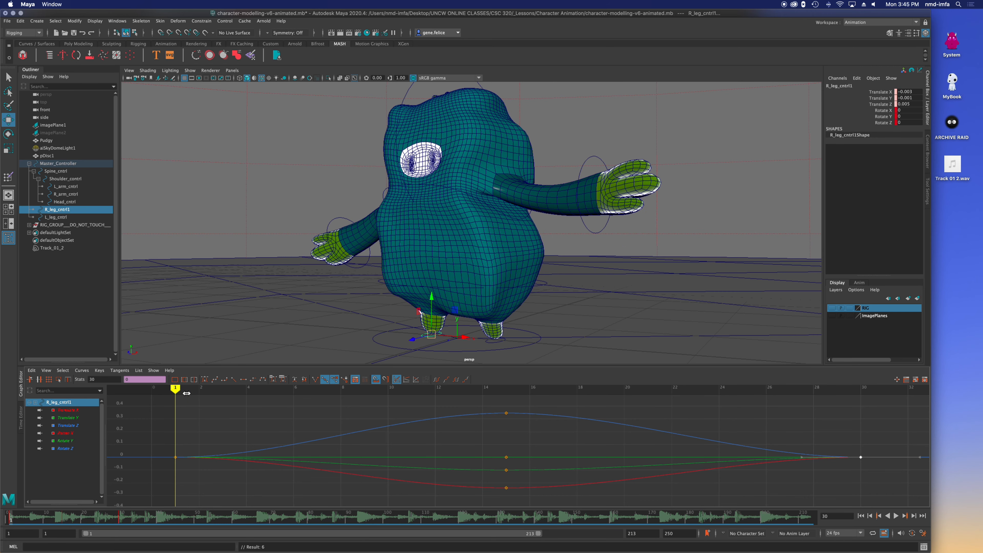
pyautogui.click(895, 516)
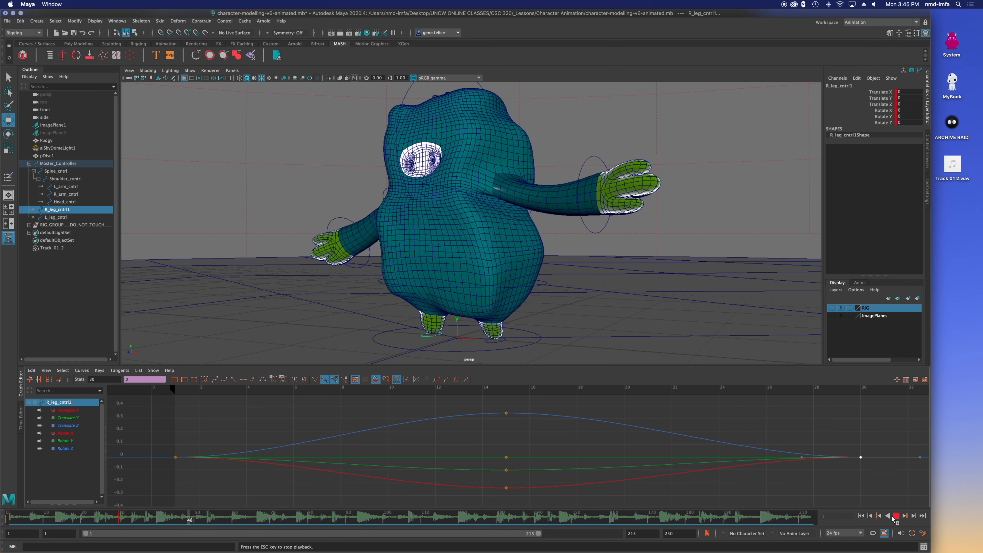
pyautogui.click(895, 517)
pyautogui.click(860, 516)
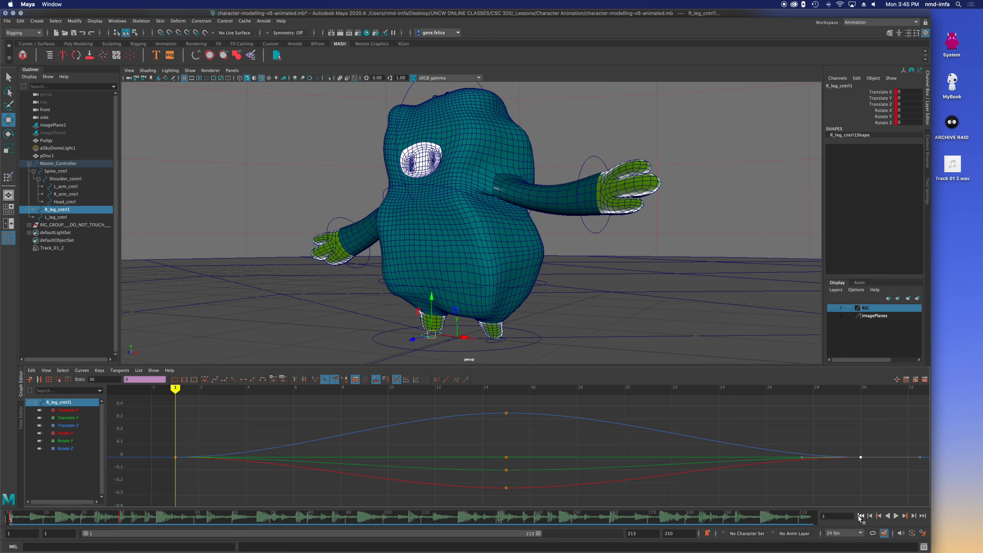
pyautogui.click(896, 516)
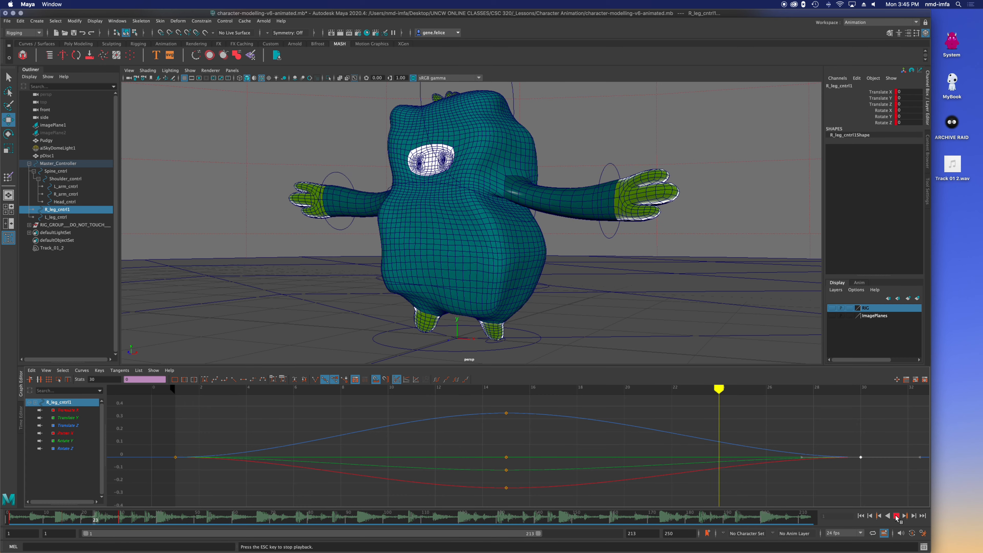
pyautogui.click(897, 516)
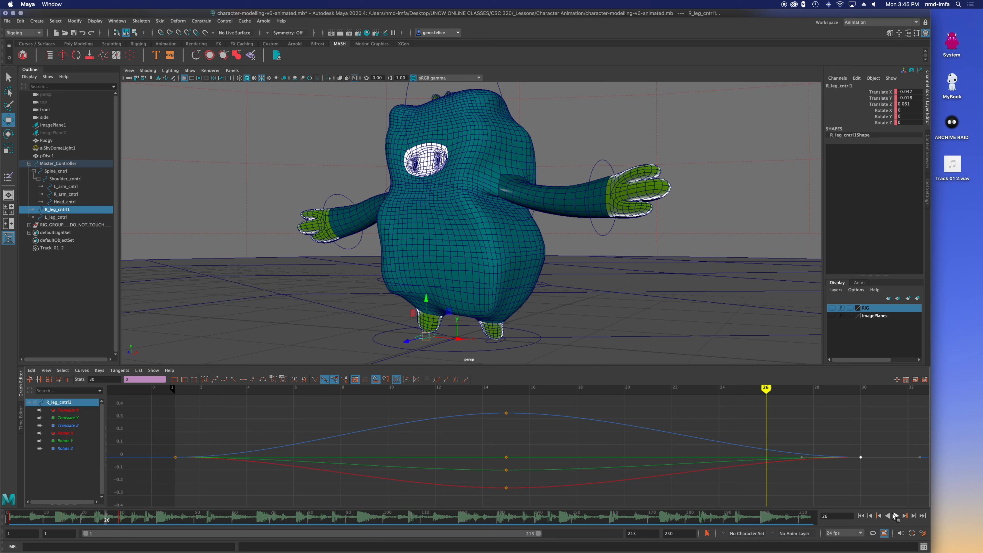
# - Scrub and replay frames 1 to 30 to check the right leg's movement against its middle keys
pyautogui.moveTo(762, 392); pyautogui.dragTo(132, 392)
pyautogui.hotkey('alt', 'v')
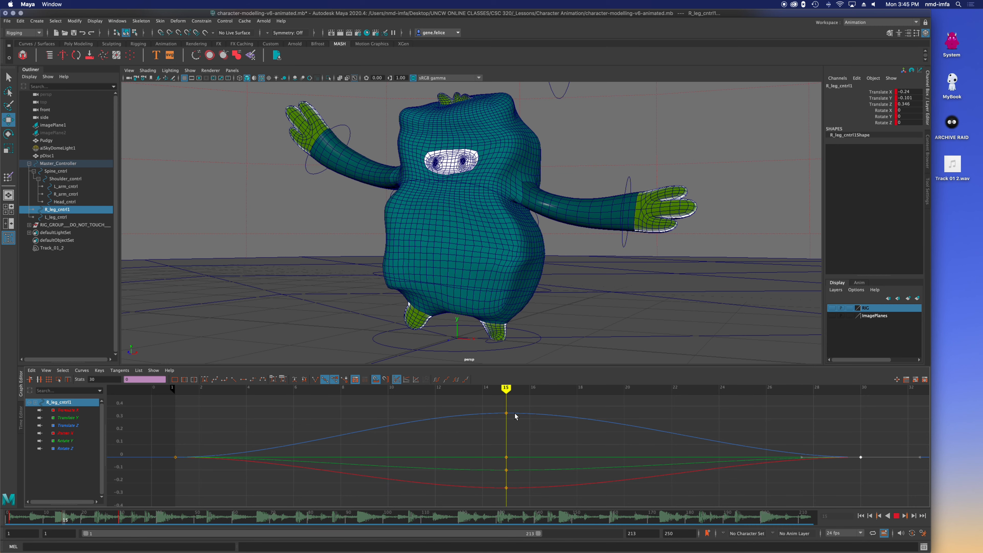
pyautogui.moveTo(542, 418); pyautogui.dragTo(502, 463)
pyautogui.moveTo(505, 387); pyautogui.dragTo(222, 388)
pyautogui.hotkey('alt', 'v')
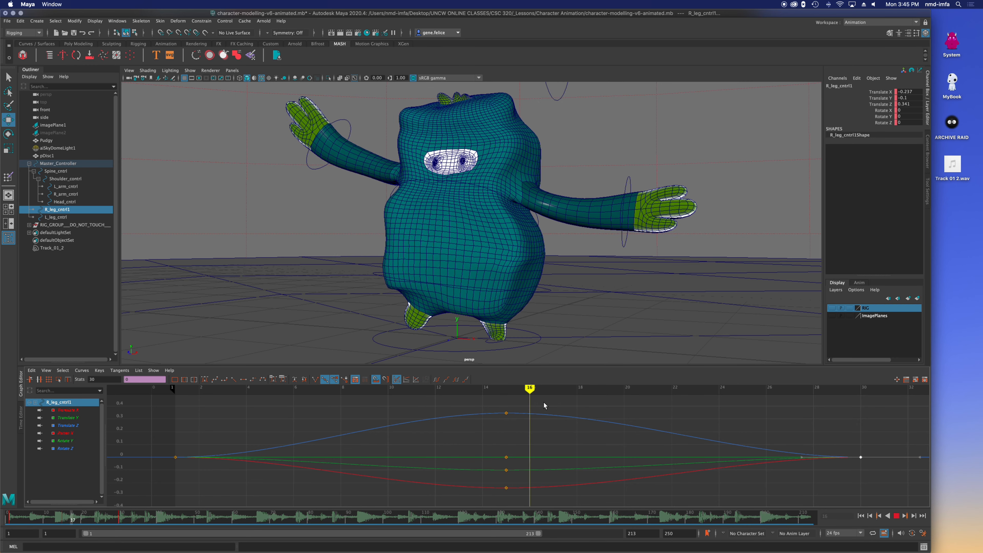
pyautogui.hotkey('alt', 'v')
# - Set a key on all channels of L_leg_cntrl at frame 30
pyautogui.scroll(-4, 500, 458)
pyautogui.keyDown('alt'); pyautogui.moveTo(526, 455); pyautogui.dragTo(328, 442, button='middle'); pyautogui.keyUp('alt')
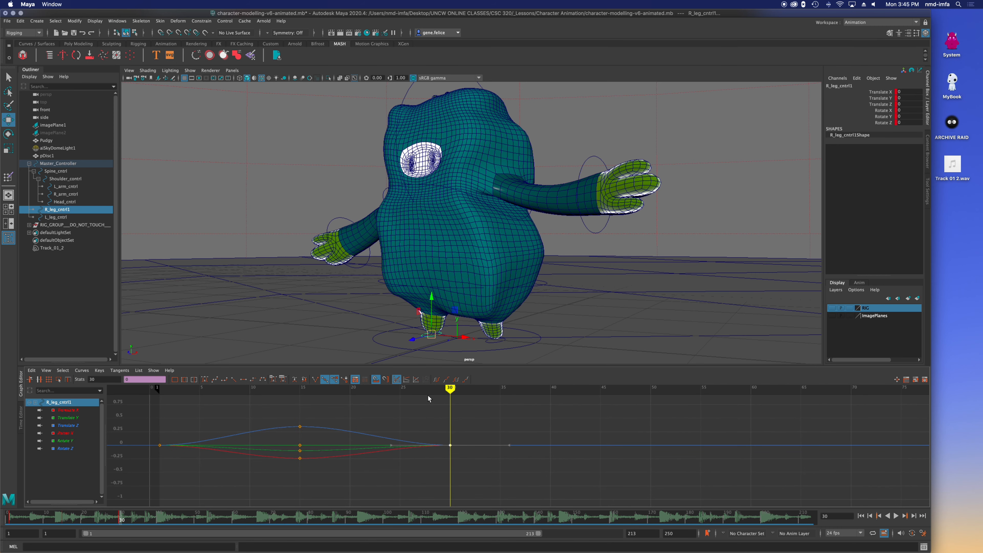
pyautogui.moveTo(448, 389); pyautogui.dragTo(452, 423)
pyautogui.click(56, 217)
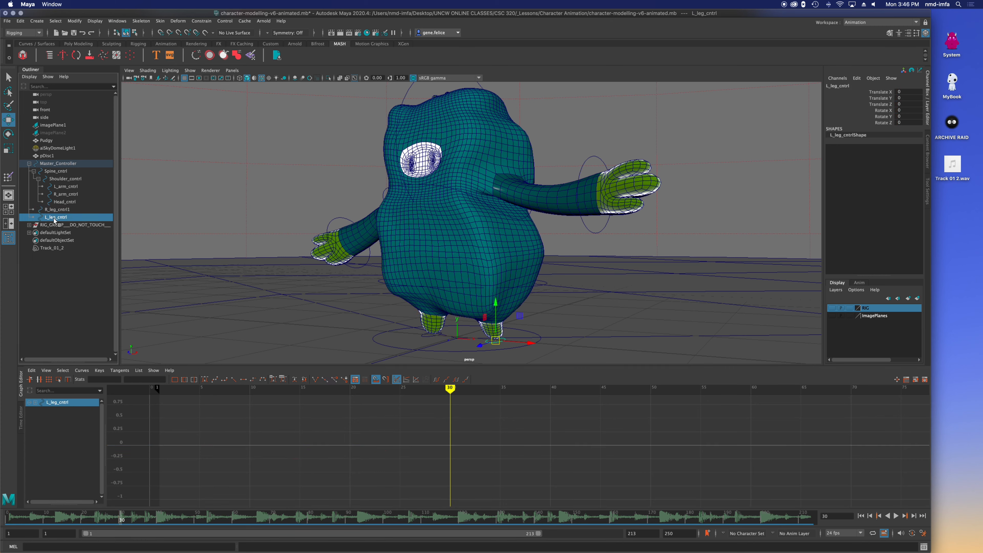
pyautogui.press('s')
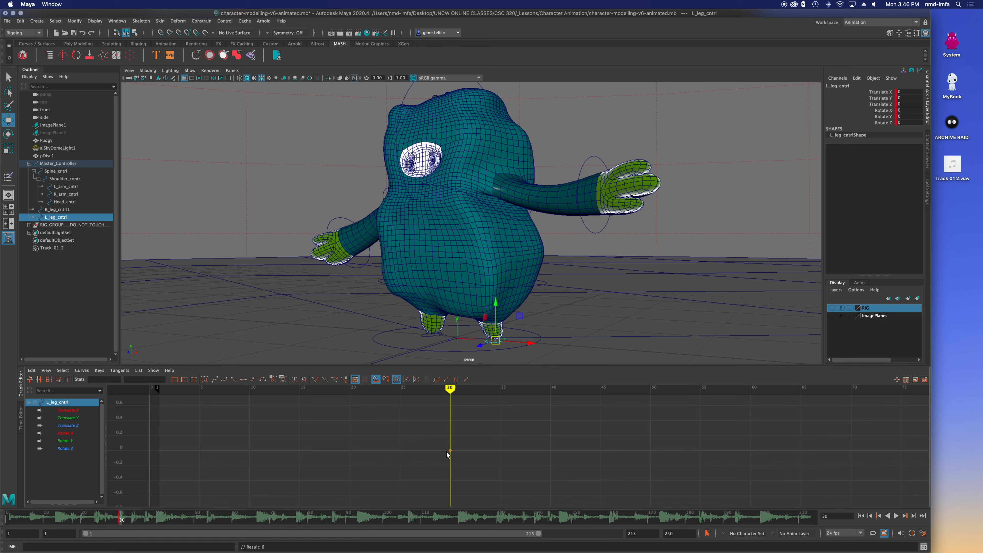
# - Move L_leg_cntrl outward and forward to about X 0.23, Y -0.035, Z 0.312 and key it at frame 45
pyautogui.moveTo(453, 391); pyautogui.dragTo(600, 403)
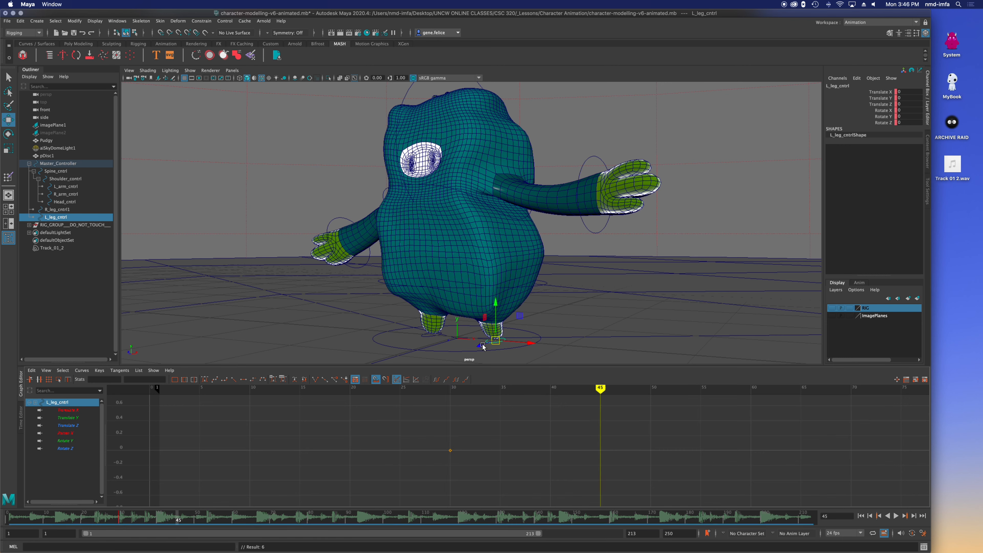
pyautogui.moveTo(481, 345); pyautogui.dragTo(532, 351)
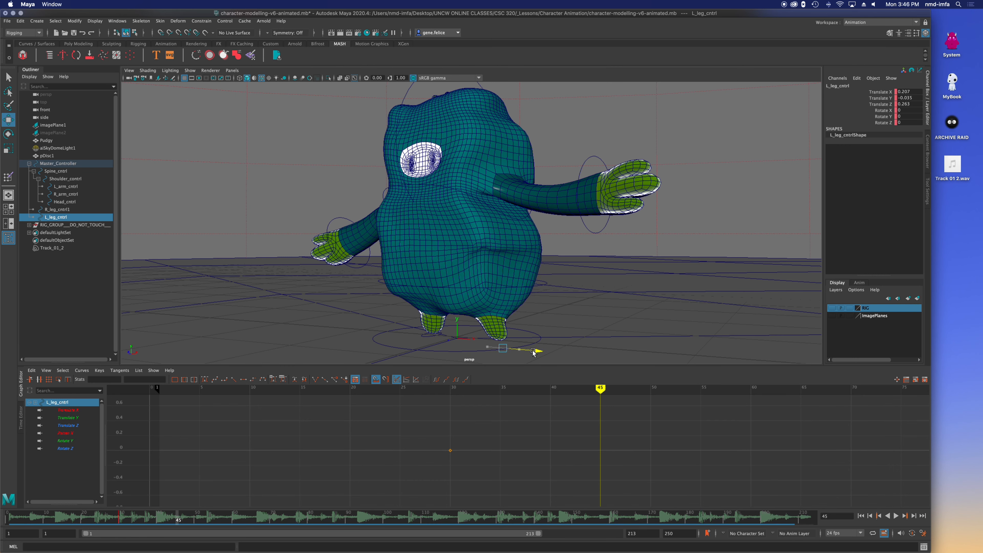
pyautogui.keyDown('alt'); pyautogui.moveTo(503, 310); pyautogui.dragTo(511, 309); pyautogui.keyUp('alt')
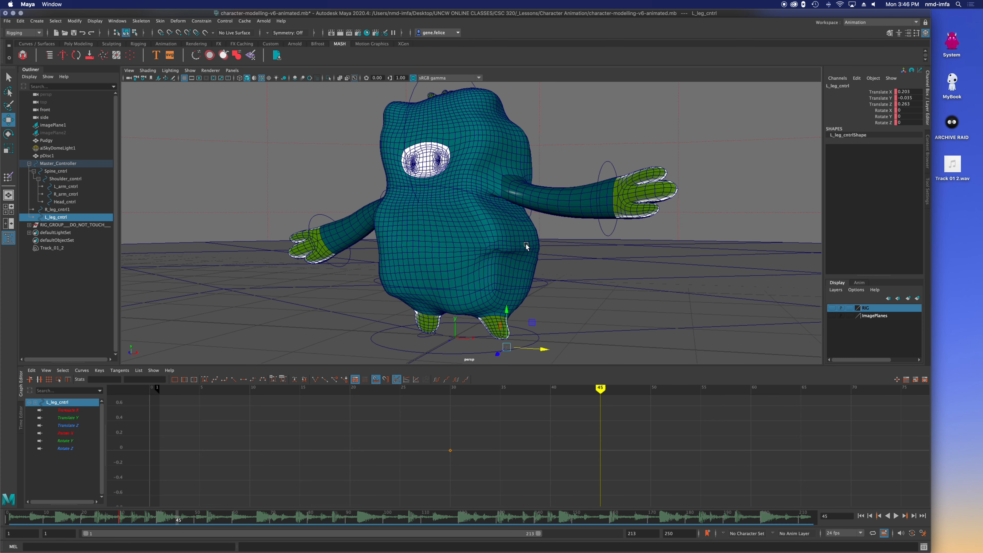
pyautogui.keyDown('alt'); pyautogui.moveTo(526, 285); pyautogui.dragTo(461, 283, button='middle'); pyautogui.keyUp('alt')
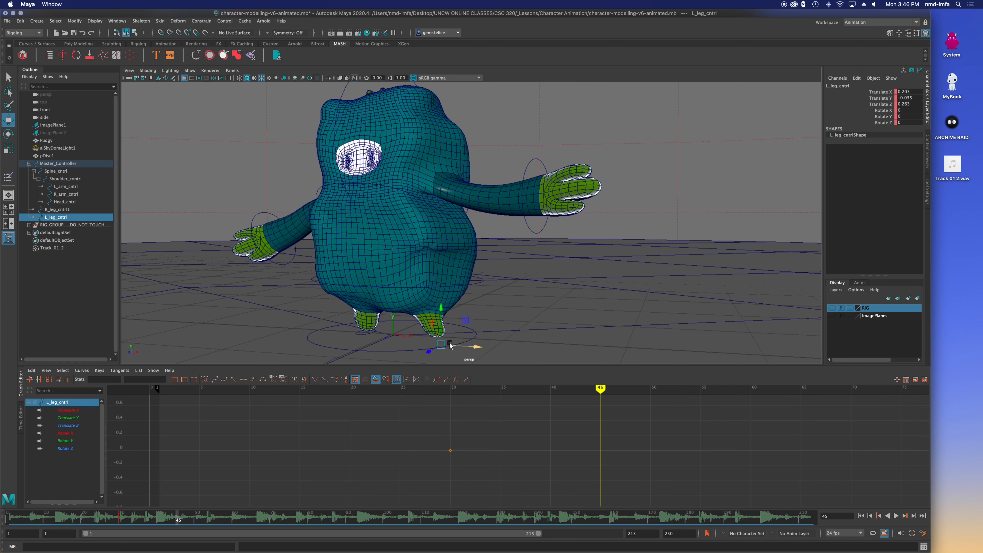
pyautogui.moveTo(461, 346); pyautogui.dragTo(463, 346)
pyautogui.moveTo(435, 351); pyautogui.dragTo(428, 352)
pyautogui.press('s')
# - Copy the L_leg_cntrl keys from frame 30 and paste them at frame 60
pyautogui.moveTo(449, 447); pyautogui.dragTo(459, 465)
pyautogui.moveTo(599, 388)
pyautogui.mouseDown()
pyautogui.moveTo(751, 391)
pyautogui.moveTo(279, 416)
pyautogui.moveTo(601, 422)
pyautogui.mouseUp()
pyautogui.hotkey('ctrl', 'c')
pyautogui.hotkey('ctrl', 'v')
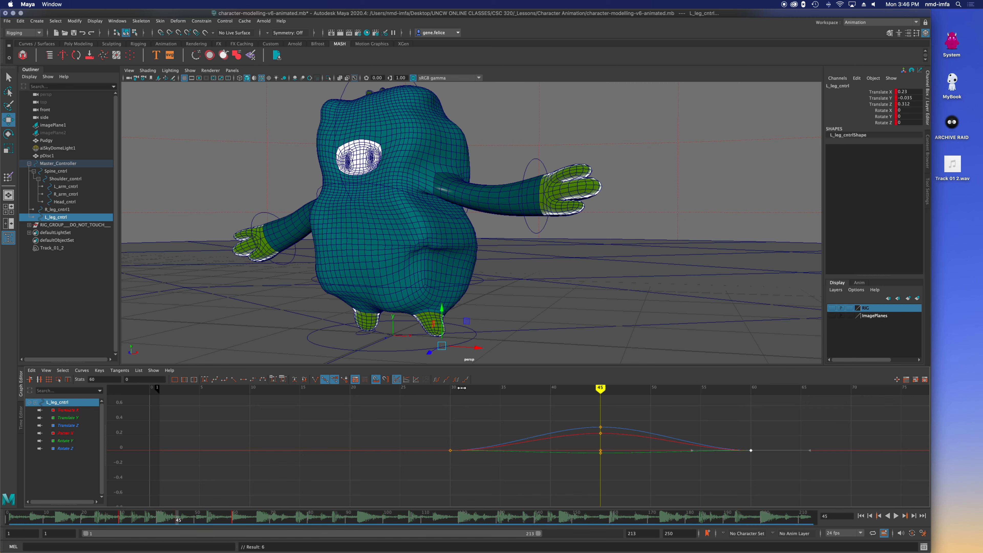
# - Set a key on all channels of Spine_cntrl at frame 30
pyautogui.click(451, 389)
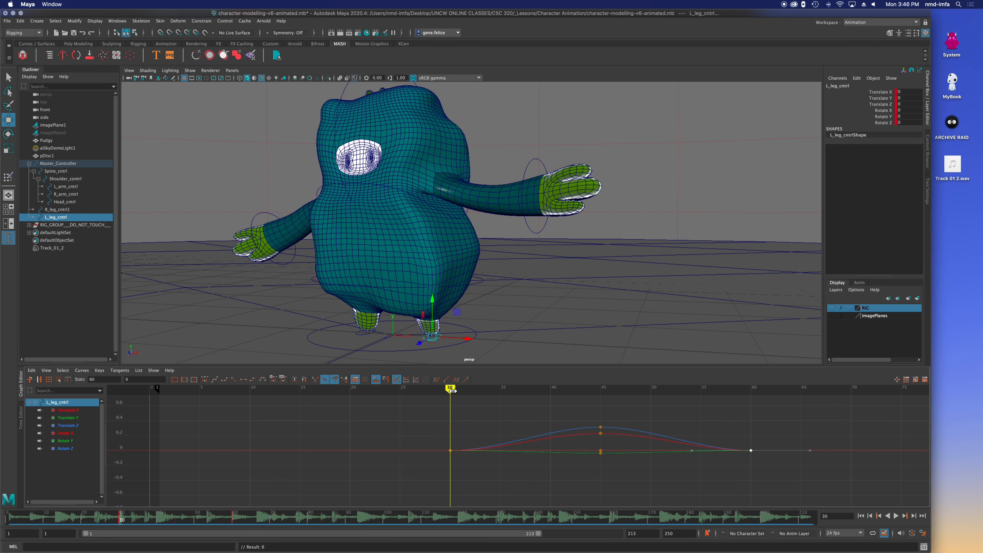
pyautogui.moveTo(448, 394)
pyautogui.mouseDown()
pyautogui.moveTo(321, 397)
pyautogui.moveTo(557, 415)
pyautogui.moveTo(451, 425)
pyautogui.mouseUp()
pyautogui.click(467, 287)
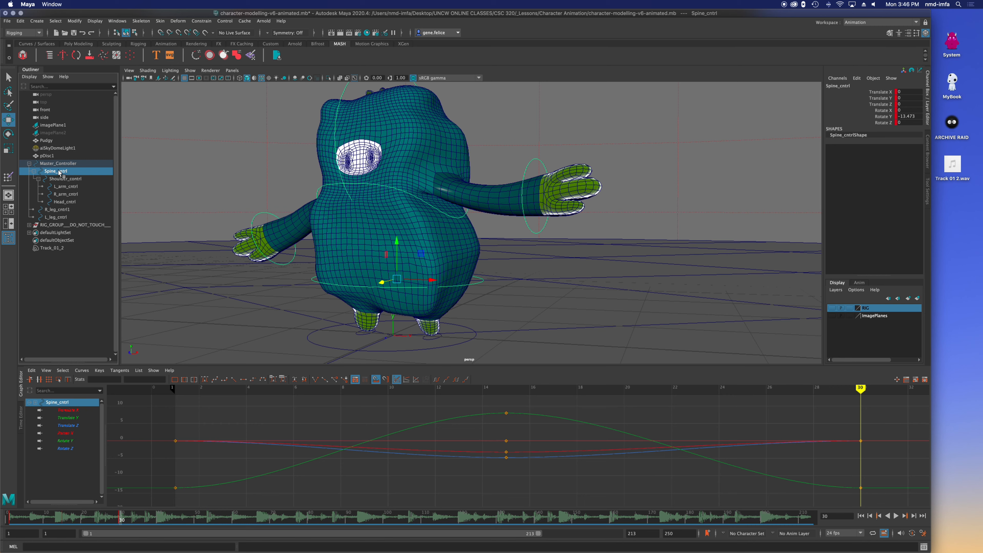
pyautogui.click(52, 286)
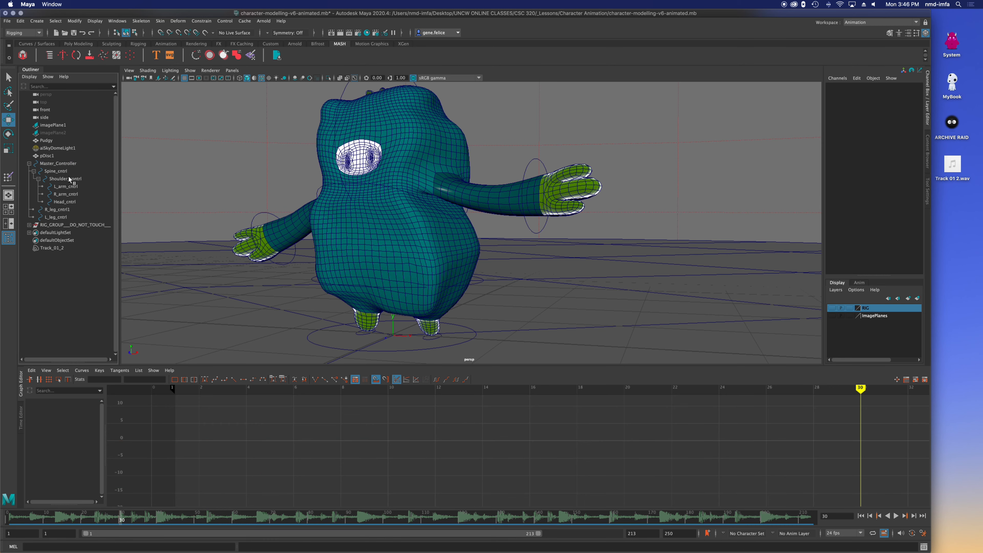
pyautogui.click(55, 171)
pyautogui.click(64, 179)
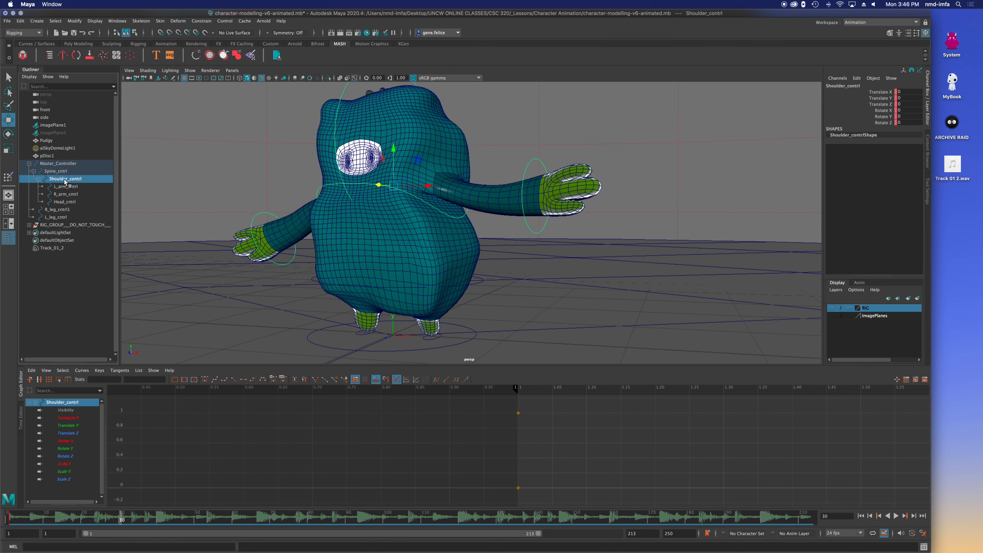
pyautogui.click(55, 171)
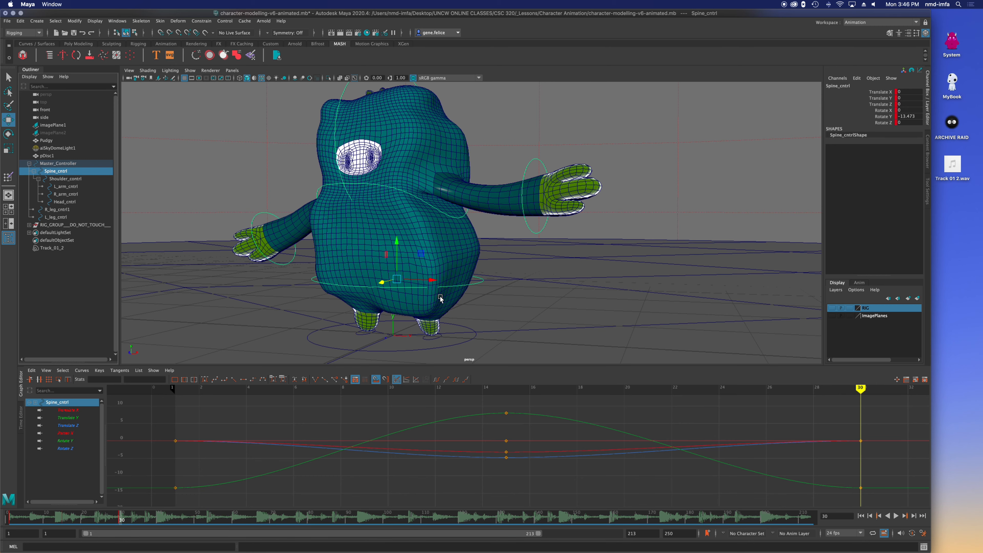
pyautogui.press('s')
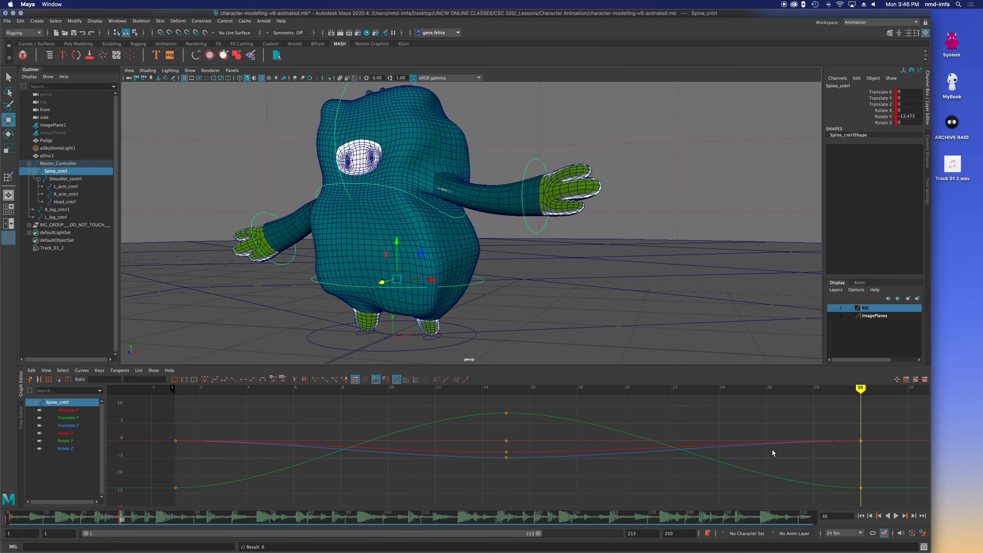
# - Rotate Spine_cntrl around Y to about -33 degrees at frame 45 and key the pose
pyautogui.keyDown('alt'); pyautogui.moveTo(818, 454); pyautogui.dragTo(250, 458, button='middle'); pyautogui.keyUp('alt')
pyautogui.moveTo(518, 387); pyautogui.dragTo(646, 390)
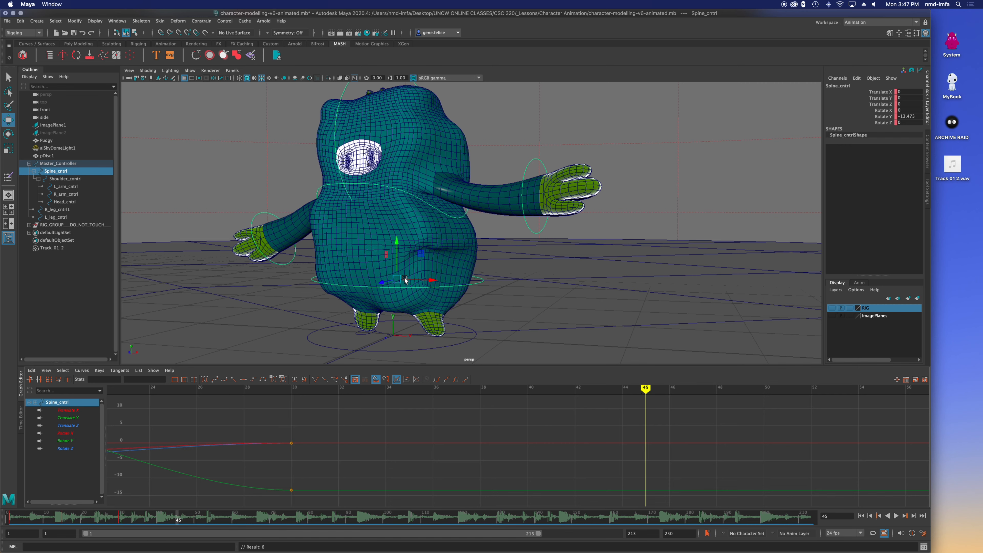
pyautogui.press('e')
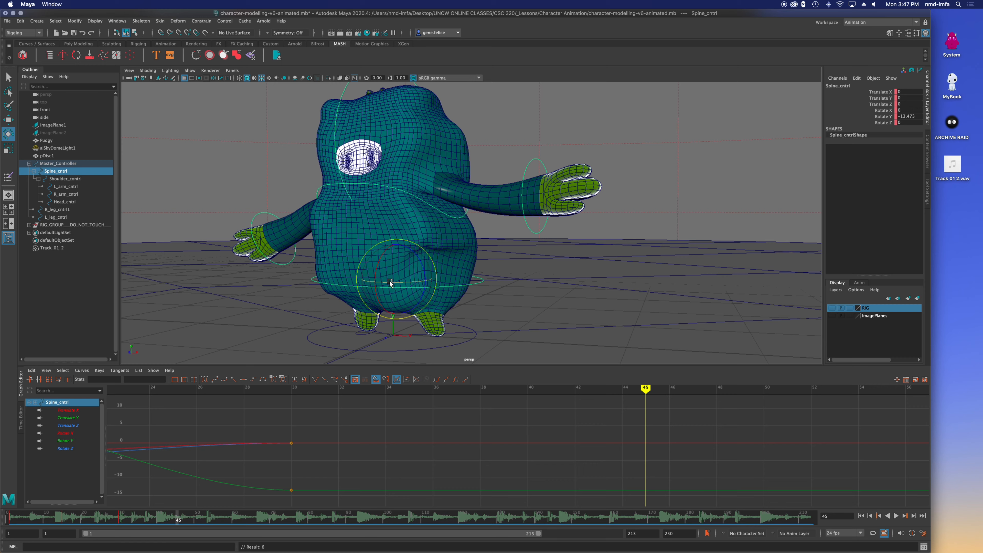
pyautogui.moveTo(391, 283); pyautogui.dragTo(379, 284)
pyautogui.press('s')
pyautogui.press('f')
pyautogui.press('a')
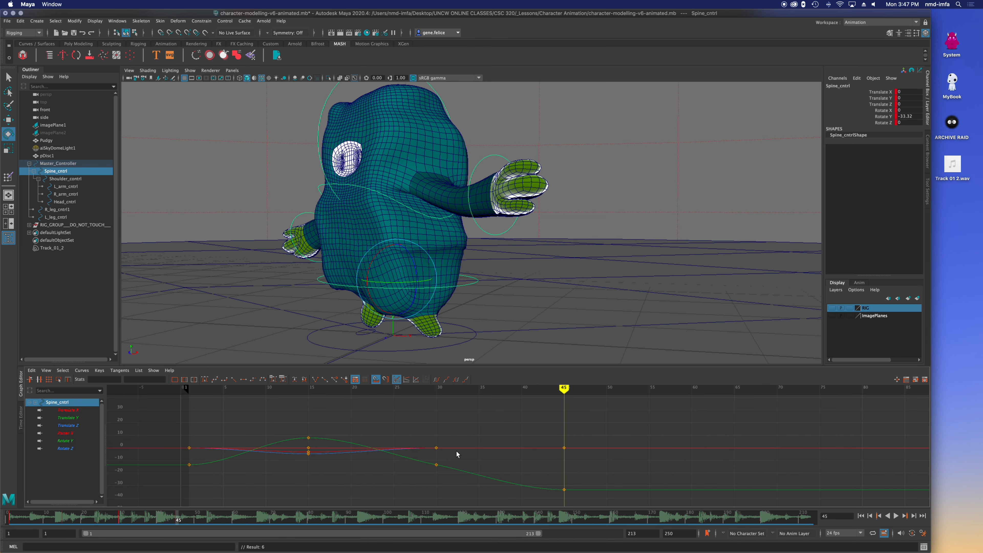
# - Copy the Spine_cntrl keys from frame 30 and paste them at frame 60
pyautogui.click(59, 171)
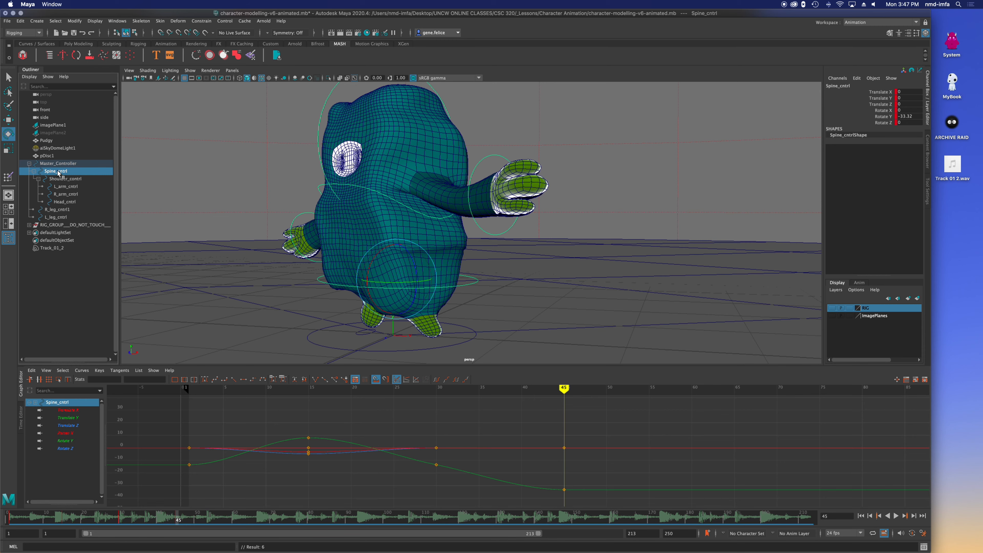
pyautogui.moveTo(422, 417); pyautogui.dragTo(446, 462)
pyautogui.moveTo(644, 388); pyautogui.dragTo(693, 392)
pyautogui.press('super+v')
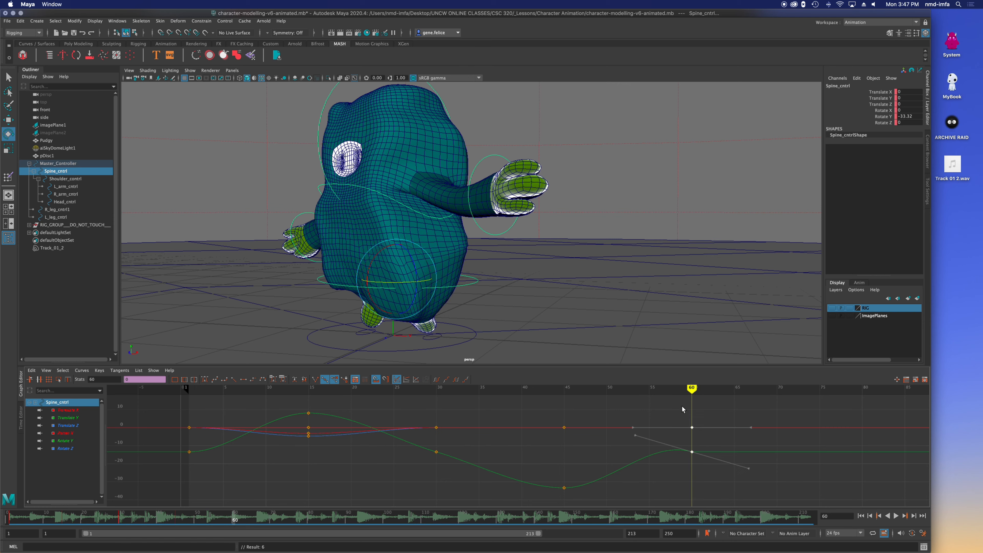
# - Return to frame 30 and set a key on all channels of L_arm_cntrl
pyautogui.moveTo(693, 388)
pyautogui.mouseDown()
pyautogui.moveTo(402, 403)
pyautogui.moveTo(698, 420)
pyautogui.moveTo(345, 430)
pyautogui.moveTo(691, 438)
pyautogui.moveTo(436, 444)
pyautogui.mouseUp()
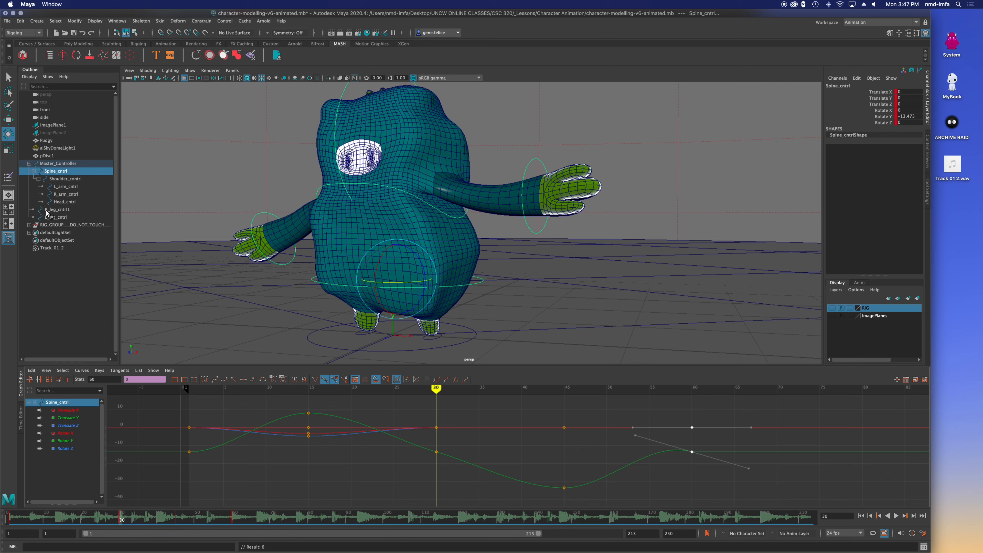
pyautogui.click(64, 187)
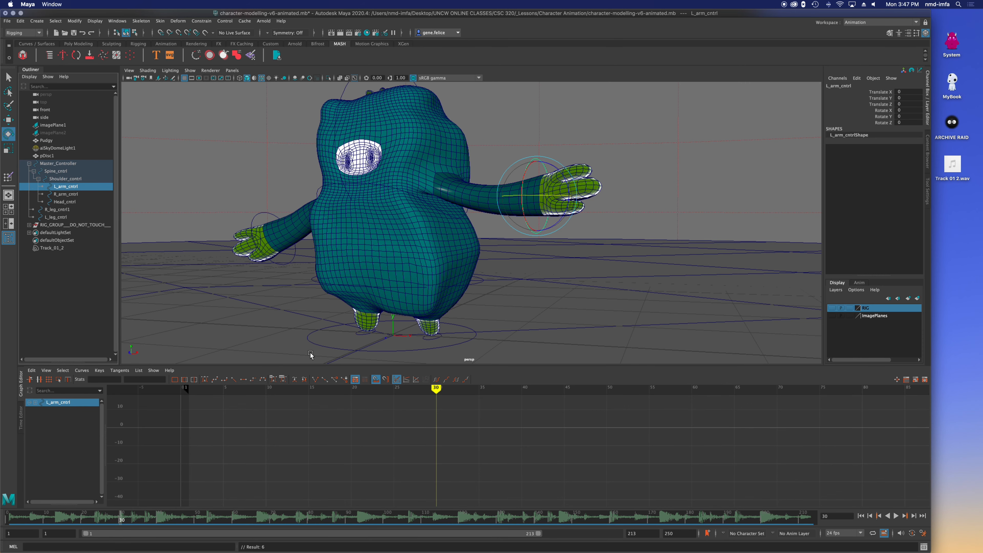
pyautogui.press('s')
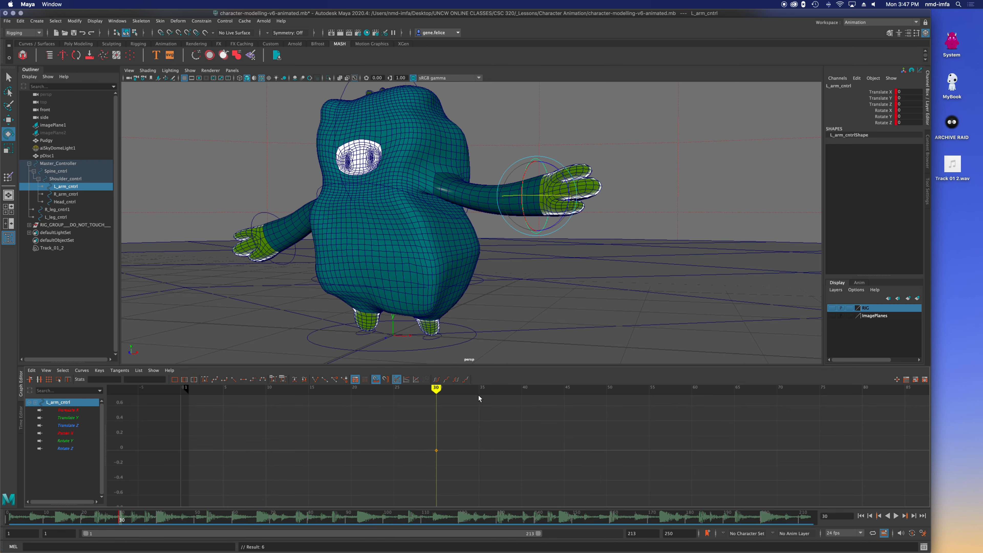
# - Raise L_arm_cntrl to Translate Y 0.332, rotate it to Rotate Z 24.593, and key it at frame 45
pyautogui.moveTo(522, 386); pyautogui.dragTo(564, 389)
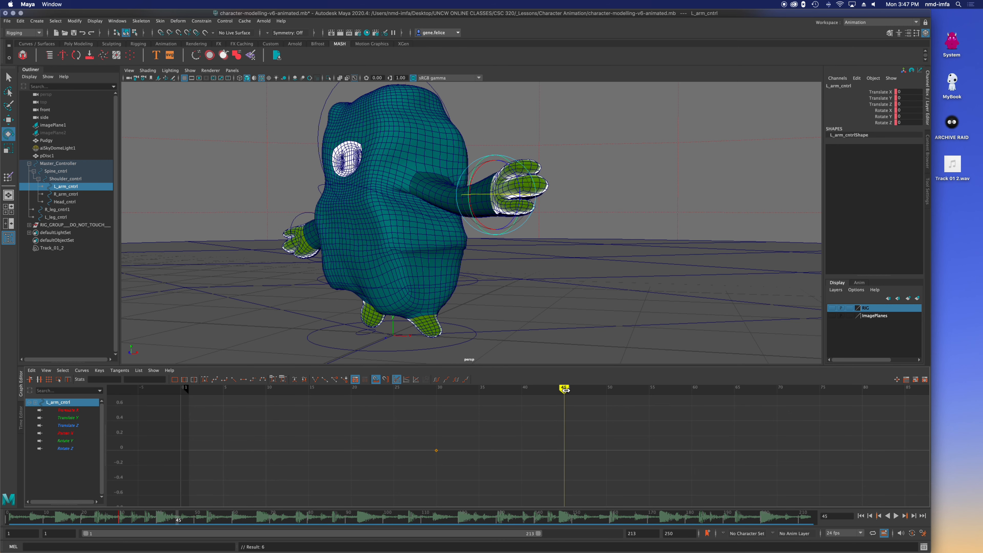
pyautogui.press('w')
pyautogui.moveTo(498, 158); pyautogui.dragTo(518, 167)
pyautogui.press('r')
pyautogui.press('e')
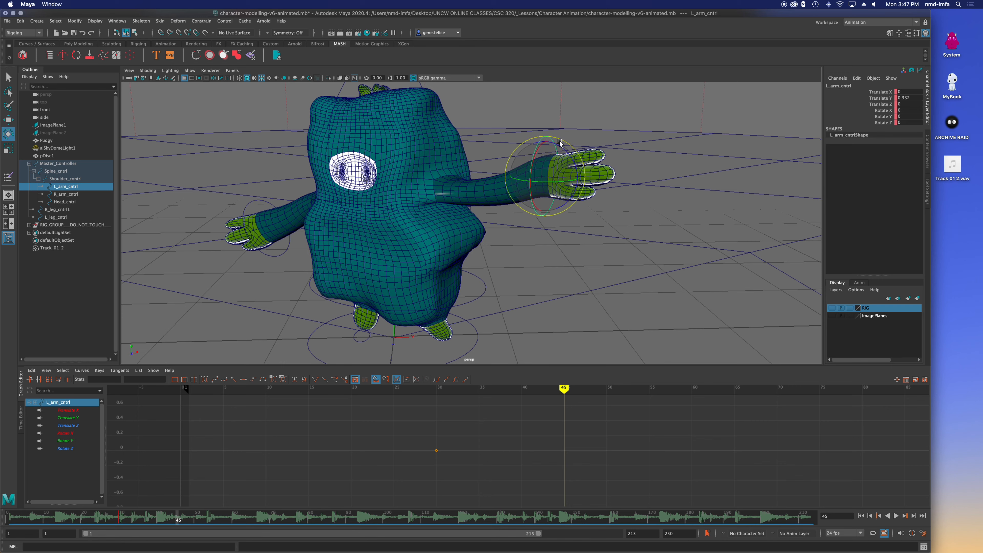
pyautogui.moveTo(559, 143); pyautogui.dragTo(546, 140)
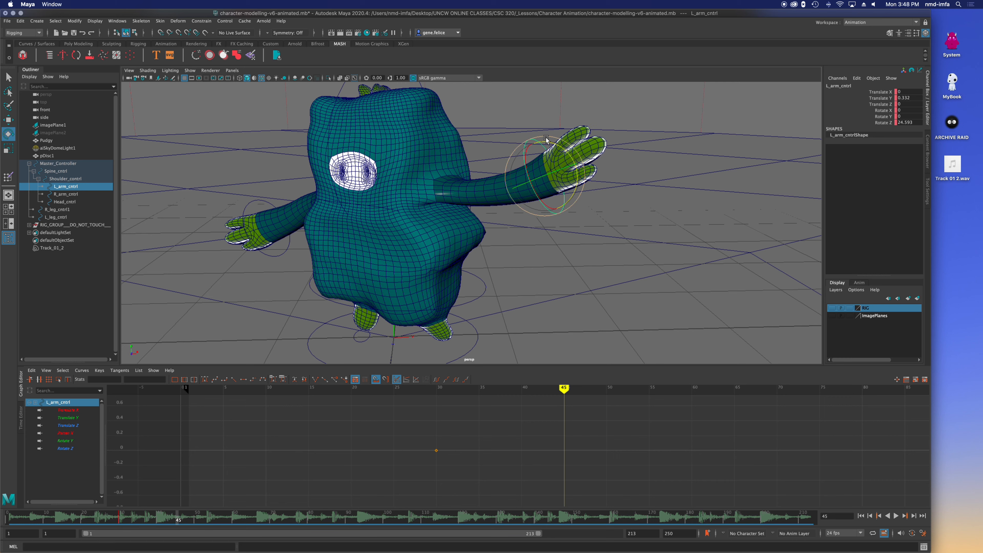
pyautogui.press('s')
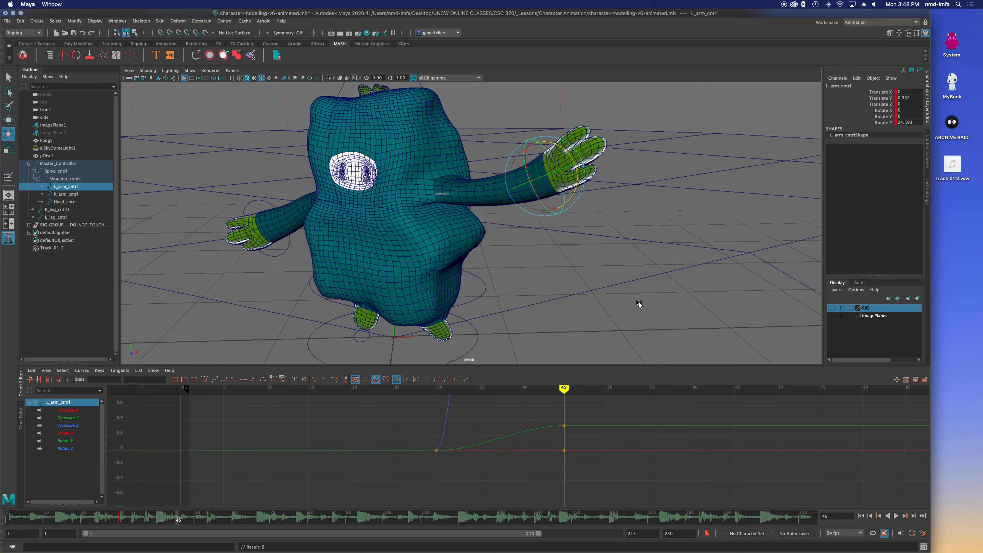
# - Copy the L_arm_cntrl keys from frame 30 and paste them at frame 60
pyautogui.moveTo(432, 448); pyautogui.dragTo(445, 466)
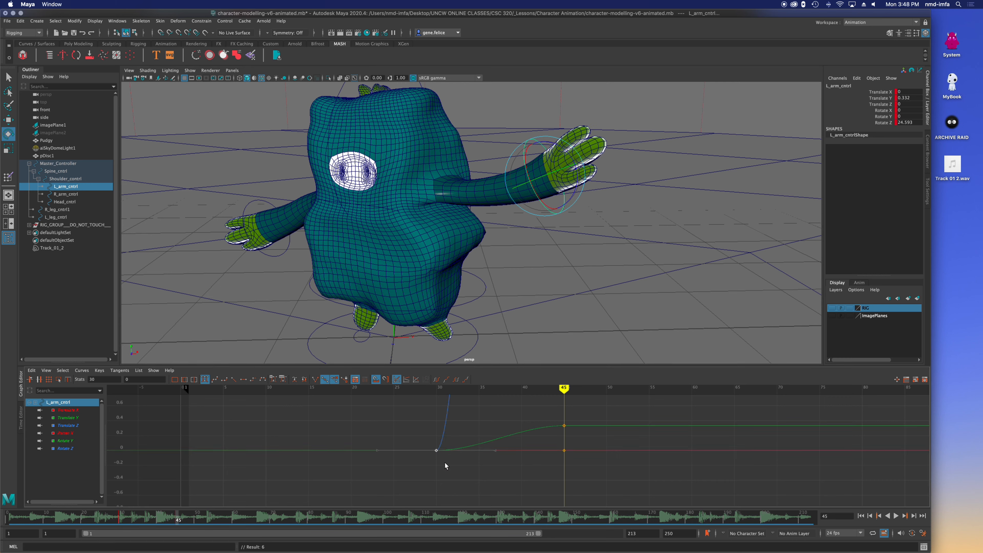
pyautogui.moveTo(662, 390)
pyautogui.mouseDown()
pyautogui.moveTo(697, 388)
pyautogui.moveTo(267, 394)
pyautogui.moveTo(591, 394)
pyautogui.moveTo(564, 398)
pyautogui.mouseUp()
pyautogui.hotkey('ctrl', 'v')
# - Rekey L_arm_cntrl at frame 45 with Translate Y 0.517 and Rotate Z 29.941, and save the scene
pyautogui.press('w')
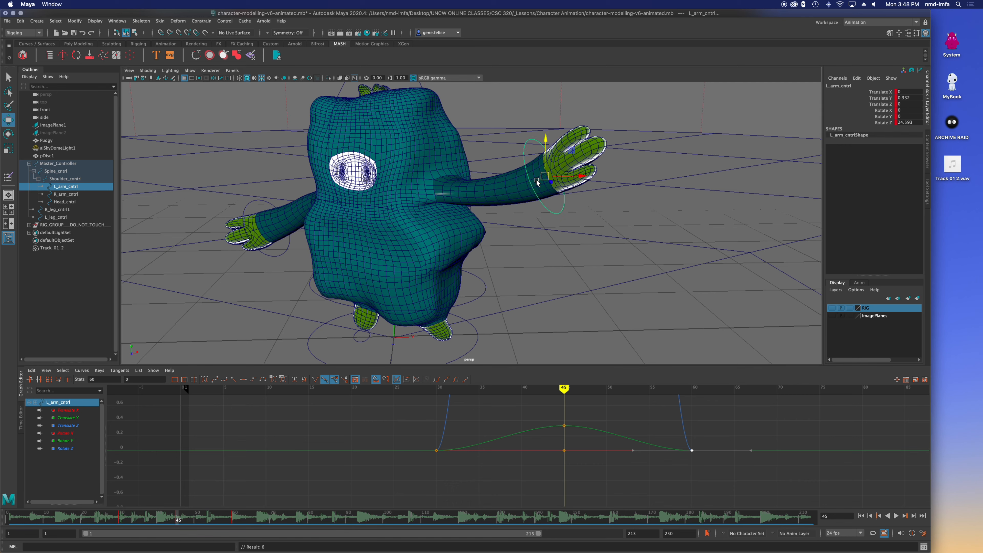
pyautogui.moveTo(548, 144); pyautogui.dragTo(542, 115)
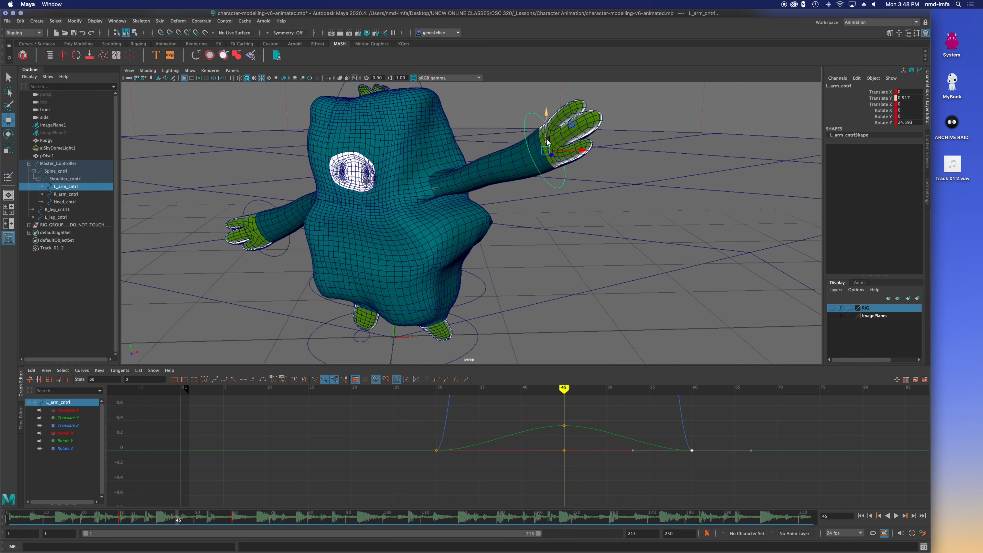
pyautogui.press('e')
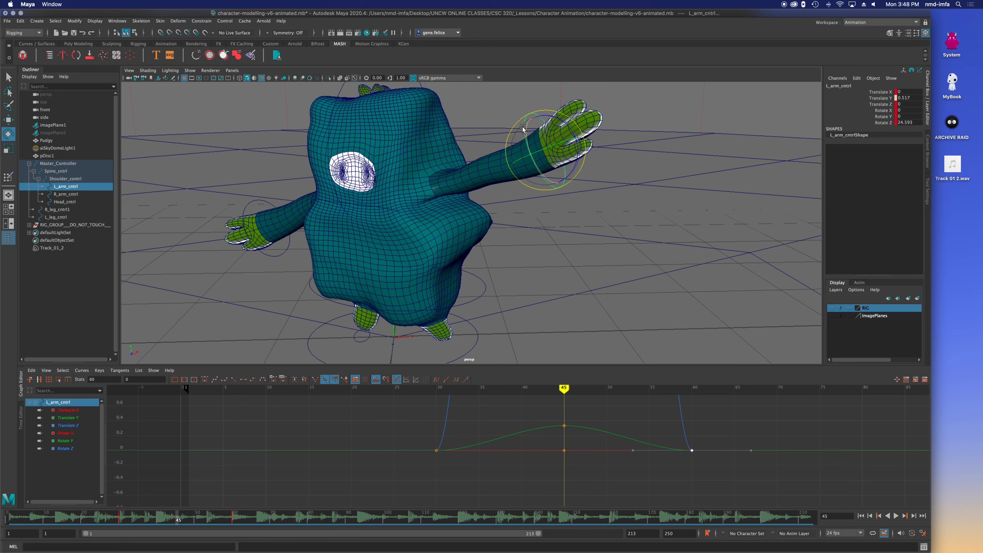
pyautogui.keyDown('alt'); pyautogui.moveTo(523, 124); pyautogui.dragTo(545, 132); pyautogui.keyUp('alt')
pyautogui.press('s')
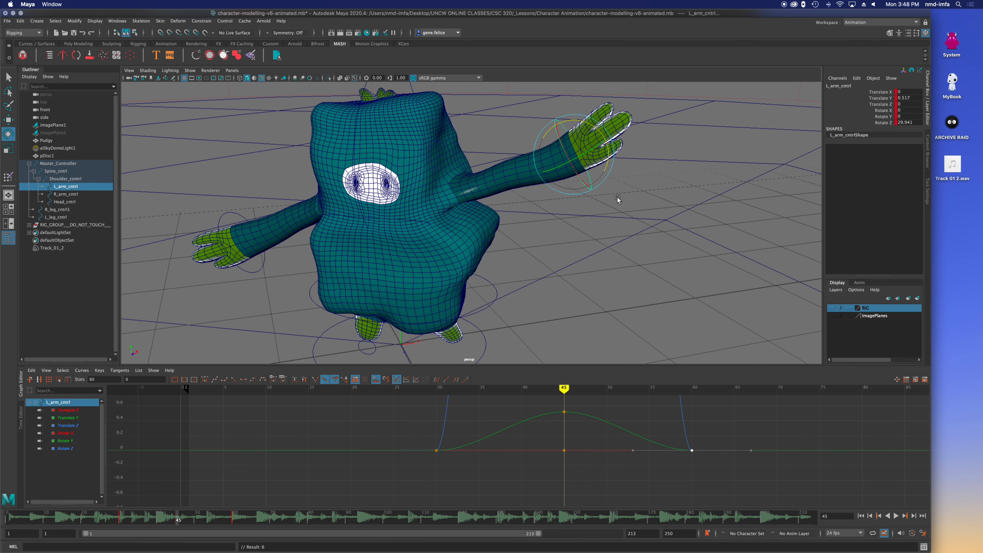
pyautogui.moveTo(564, 389)
pyautogui.mouseDown()
pyautogui.moveTo(339, 387)
pyautogui.moveTo(581, 388)
pyautogui.moveTo(565, 388)
pyautogui.mouseUp()
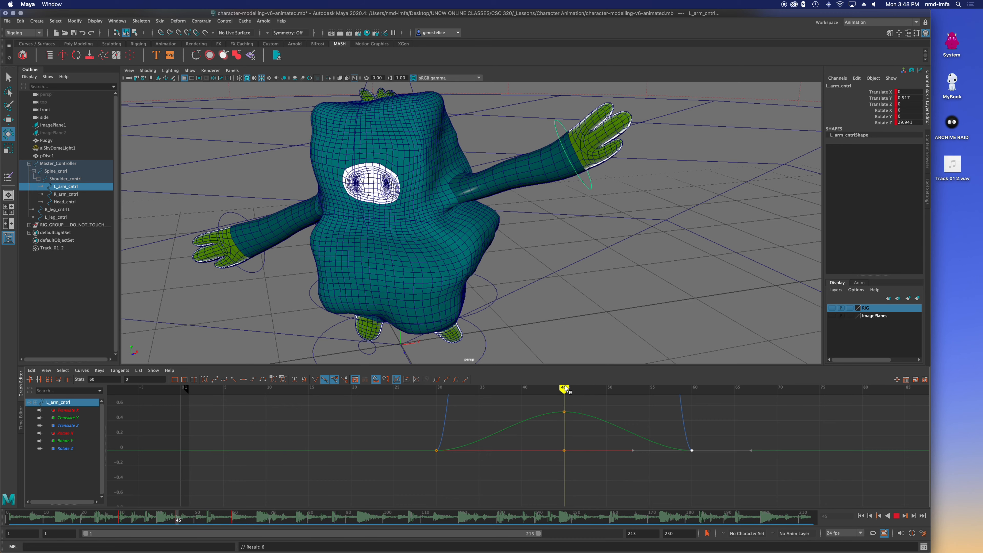
pyautogui.press('super+s')
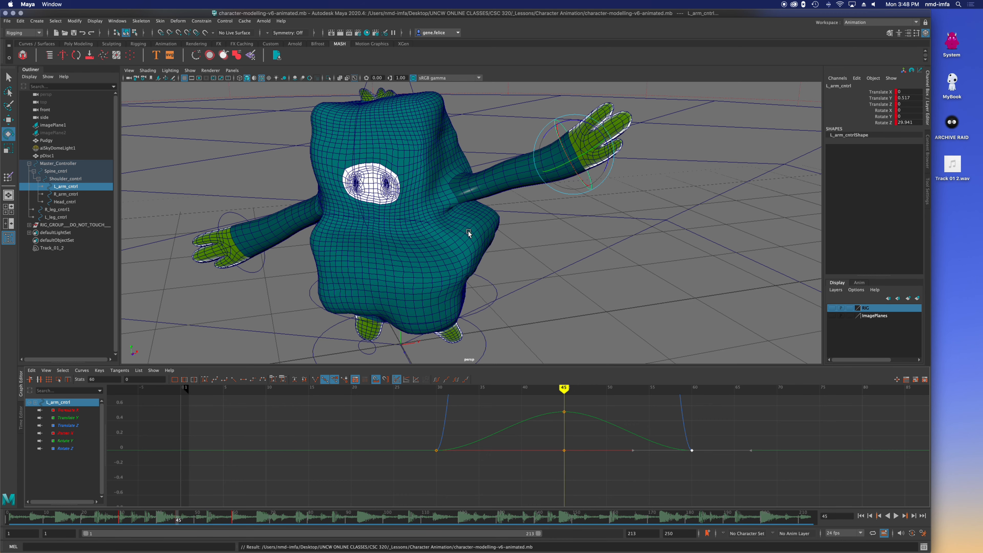
# - Select the Pudgy mesh and open the Paint Skin Weights tool with its settings
pyautogui.keyDown('alt'); pyautogui.moveTo(459, 256); pyautogui.dragTo(441, 272); pyautogui.keyUp('alt')
pyautogui.click(436, 235)
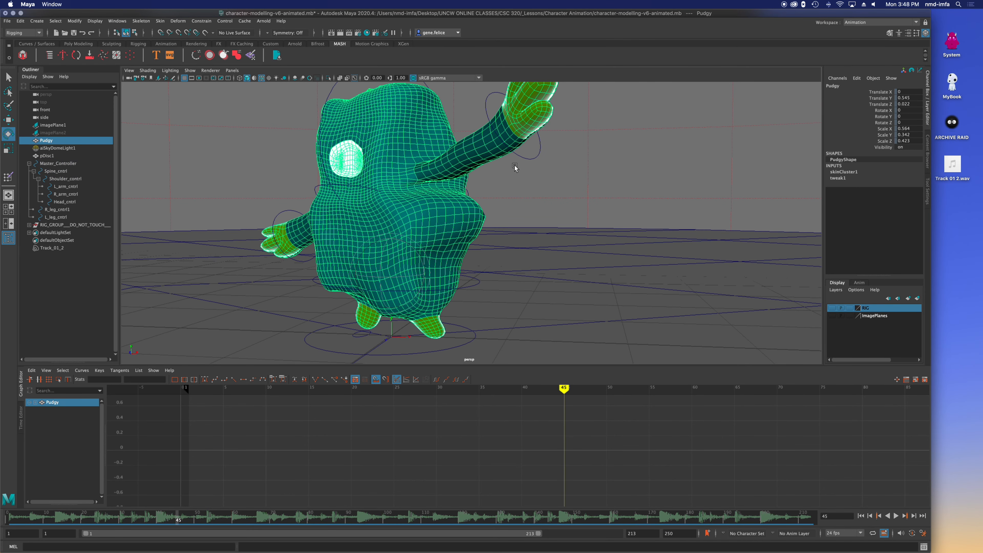
pyautogui.moveTo(479, 235)
pyautogui.keyDown('alt'); pyautogui.mouseDown()
pyautogui.moveTo(509, 235)
pyautogui.moveTo(496, 241)
pyautogui.moveTo(498, 232)
pyautogui.moveTo(488, 246)
pyautogui.mouseUp(); pyautogui.keyUp('alt')
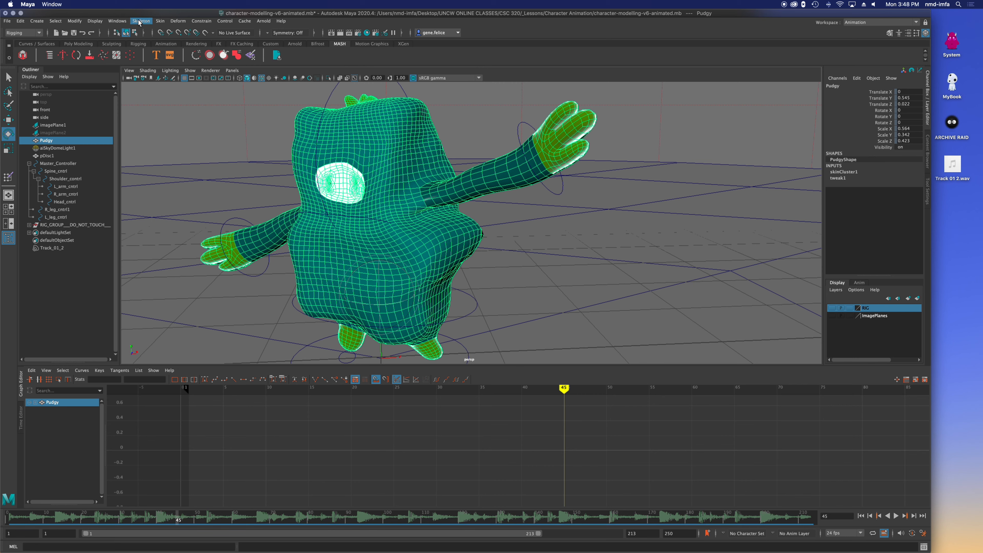
pyautogui.click(160, 21)
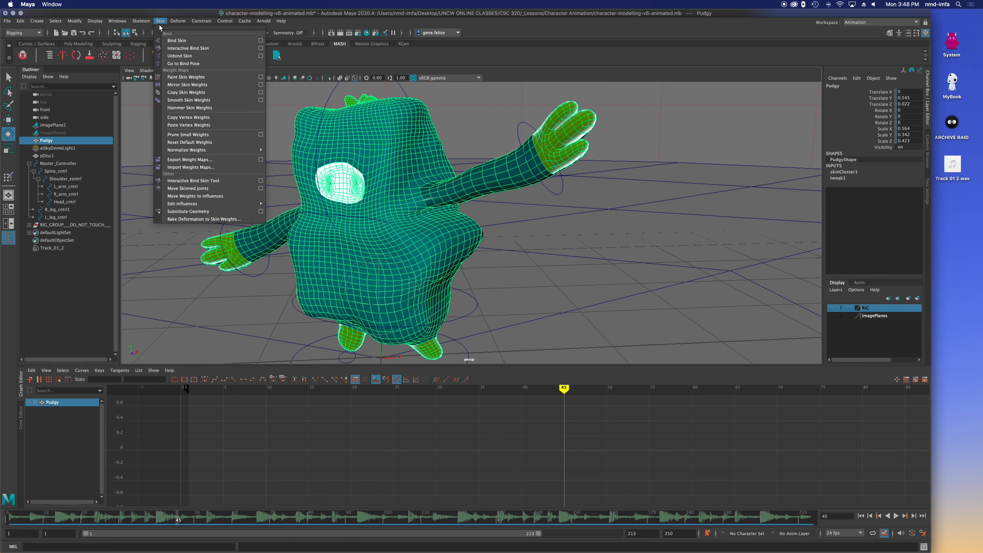
pyautogui.click(261, 78)
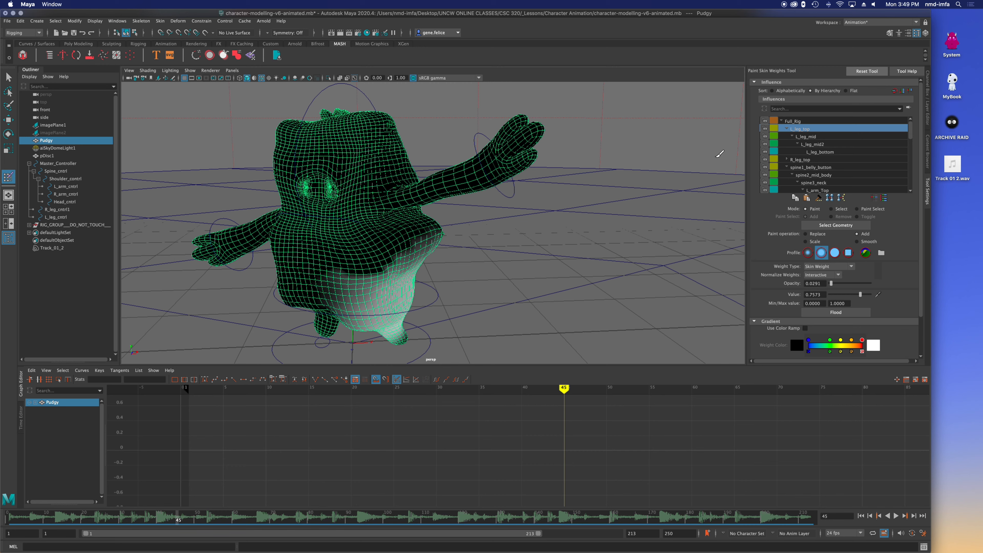
# - Paint added L_leg_top weight over the front and side of the left hip with value 0.7767 and opacity 0.0291, enlarging the brush
pyautogui.moveTo(411, 259)
pyautogui.mouseDown()
pyautogui.moveTo(394, 256)
pyautogui.moveTo(418, 234)
pyautogui.moveTo(387, 267)
pyautogui.moveTo(357, 269)
pyautogui.mouseUp()
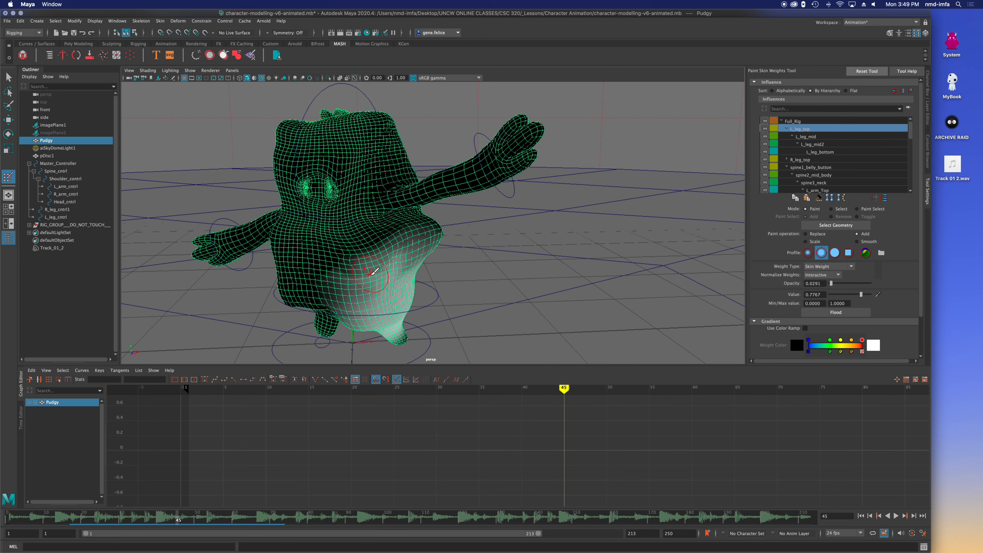
pyautogui.keyDown('alt'); pyautogui.moveTo(403, 277); pyautogui.dragTo(368, 256); pyautogui.keyUp('alt')
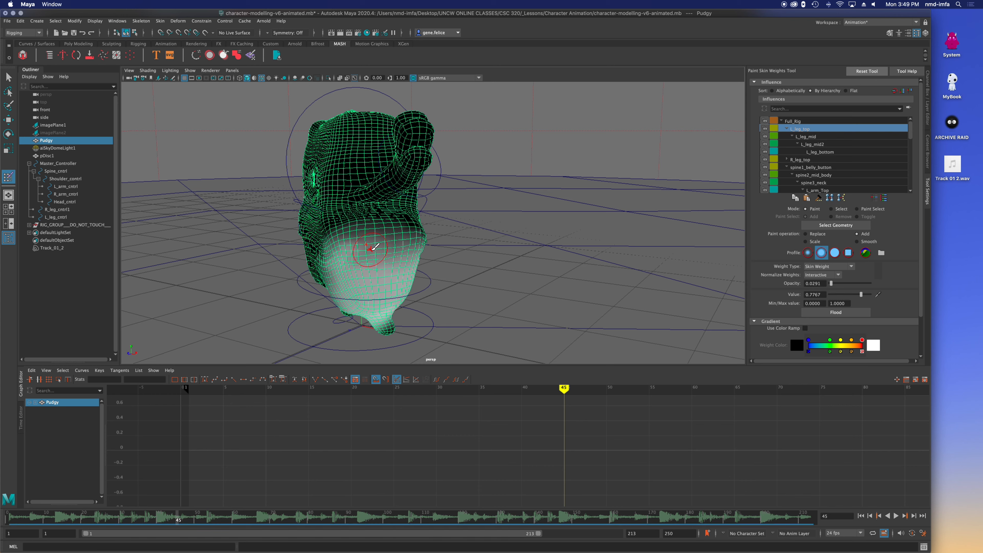
pyautogui.press('b')
pyautogui.moveTo(371, 250); pyautogui.dragTo(377, 249)
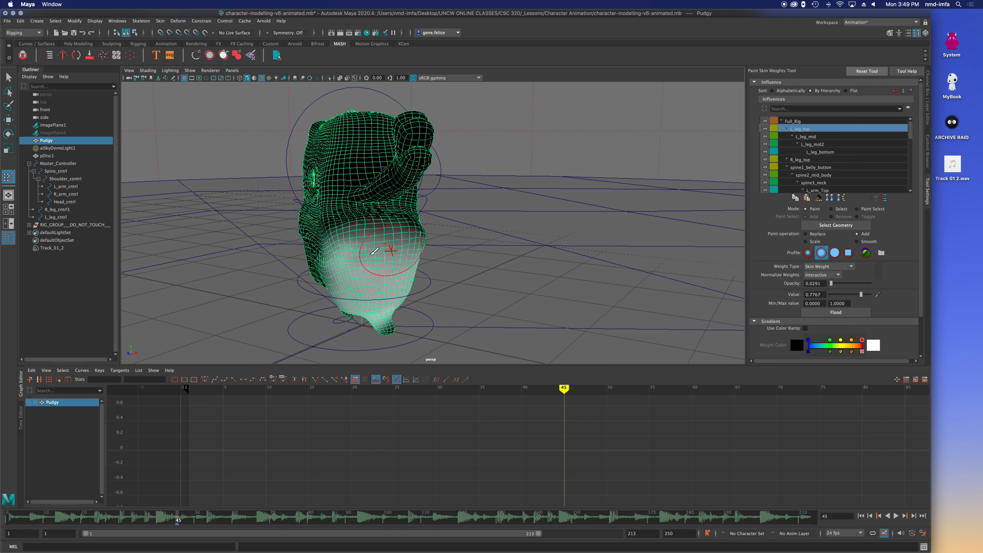
pyautogui.moveTo(406, 248)
pyautogui.keyDown('alt'); pyautogui.mouseDown()
pyautogui.moveTo(364, 253)
pyautogui.moveTo(410, 248)
pyautogui.moveTo(416, 233)
pyautogui.moveTo(441, 243)
pyautogui.mouseUp(); pyautogui.keyUp('alt')
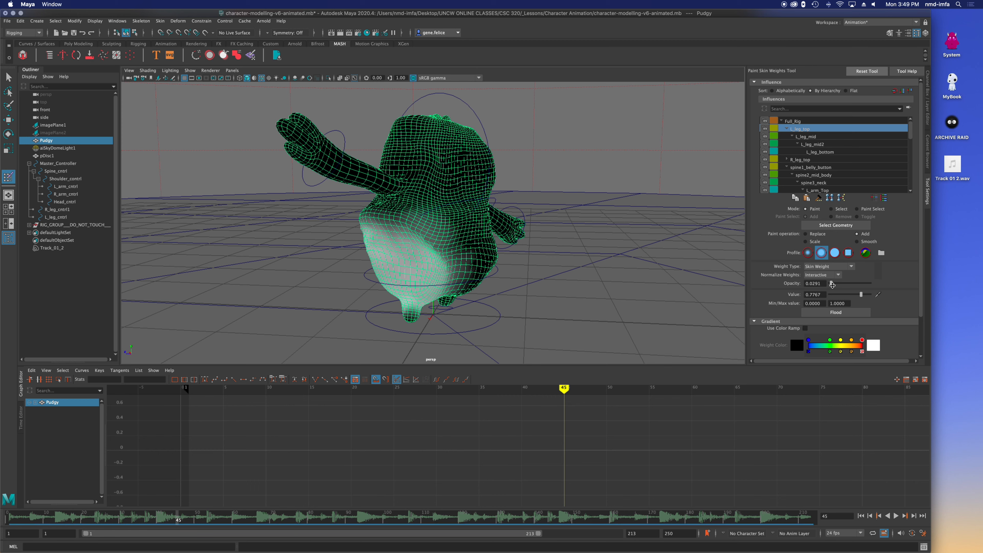
# - Paint L_leg_top weight on the back of the left hip at opacity 0.1262 and switch the paint operation to Smooth
pyautogui.moveTo(436, 271)
pyautogui.mouseDown()
pyautogui.moveTo(440, 250)
pyautogui.moveTo(451, 266)
pyautogui.moveTo(447, 260)
pyautogui.mouseUp()
pyautogui.scroll(4, 441, 254)
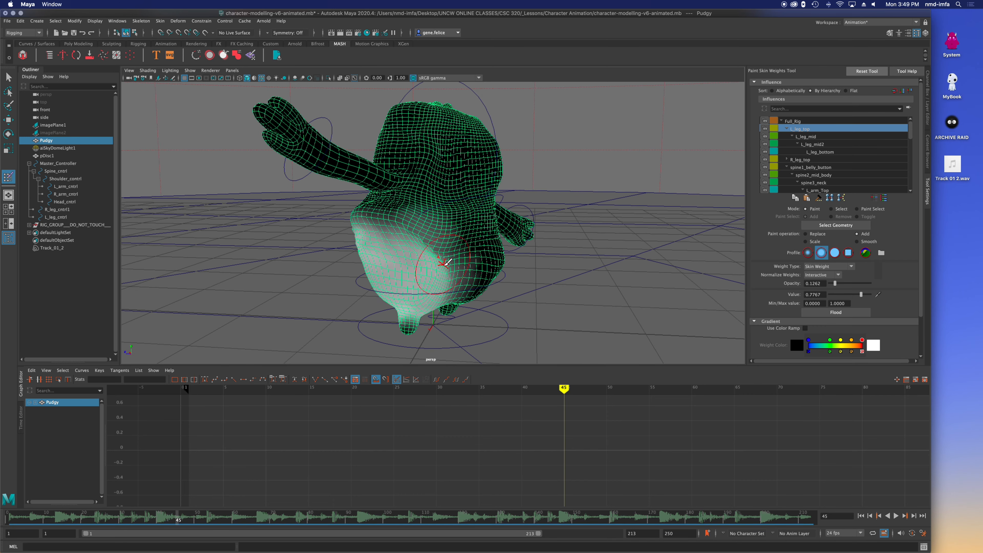
pyautogui.keyDown('alt'); pyautogui.moveTo(443, 257); pyautogui.dragTo(468, 267); pyautogui.keyUp('alt')
pyautogui.click(859, 243)
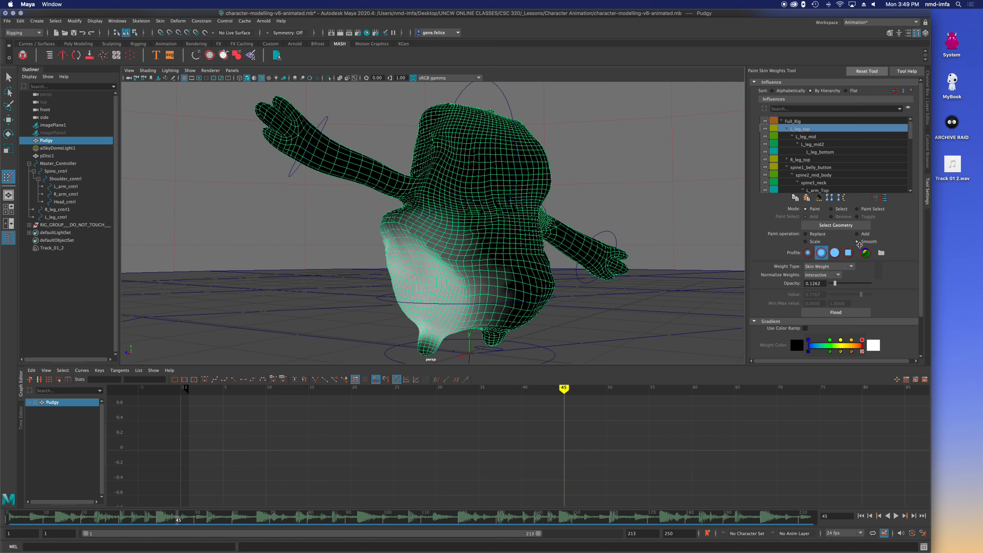
# - Smooth the L_leg_top weights over the back, side and front of the left hip at opacity 0.6019
pyautogui.moveTo(436, 276)
pyautogui.mouseDown()
pyautogui.moveTo(472, 259)
pyautogui.moveTo(454, 266)
pyautogui.moveTo(463, 234)
pyautogui.mouseUp()
pyautogui.moveTo(452, 256); pyautogui.dragTo(446, 263)
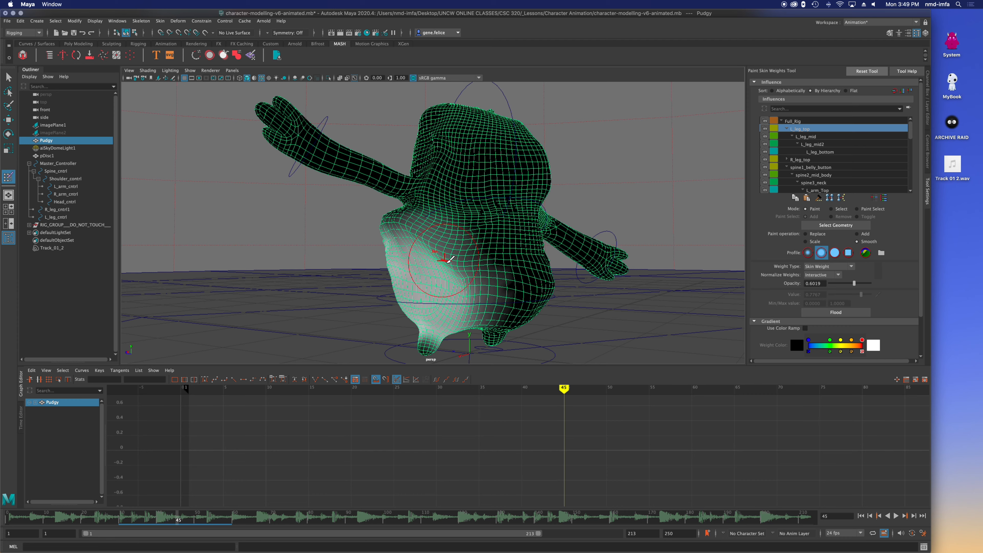
pyautogui.moveTo(397, 227); pyautogui.dragTo(393, 224)
pyautogui.keyDown('alt'); pyautogui.moveTo(387, 235); pyautogui.dragTo(488, 254); pyautogui.keyUp('alt')
pyautogui.moveTo(329, 234)
pyautogui.mouseDown()
pyautogui.moveTo(331, 223)
pyautogui.moveTo(327, 249)
pyautogui.mouseUp()
pyautogui.moveTo(327, 248)
pyautogui.mouseDown()
pyautogui.moveTo(389, 254)
pyautogui.moveTo(331, 265)
pyautogui.moveTo(333, 249)
pyautogui.moveTo(323, 274)
pyautogui.mouseUp()
pyautogui.moveTo(366, 223); pyautogui.dragTo(370, 226)
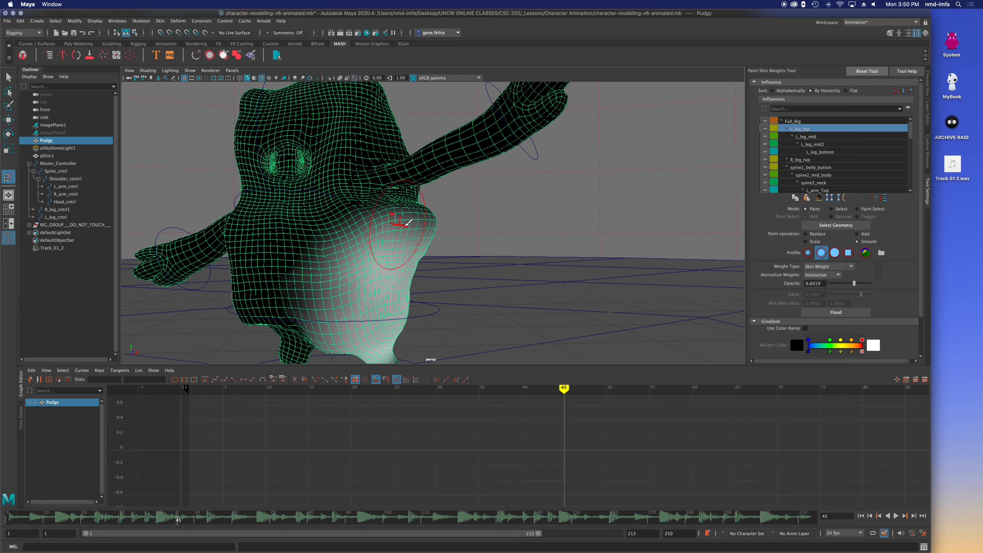
pyautogui.moveTo(472, 243)
pyautogui.keyDown('alt'); pyautogui.mouseDown()
pyautogui.moveTo(500, 248)
pyautogui.moveTo(473, 248)
pyautogui.mouseUp(); pyautogui.keyUp('alt')
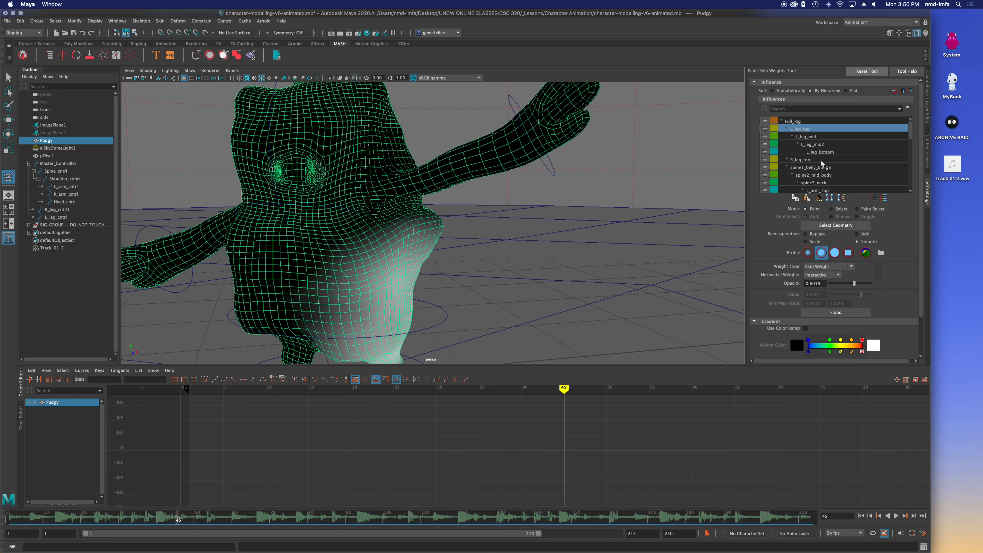
# - Make L_arm_Top the active influence and bring the body's left side into view
pyautogui.moveTo(910, 130); pyautogui.dragTo(908, 145)
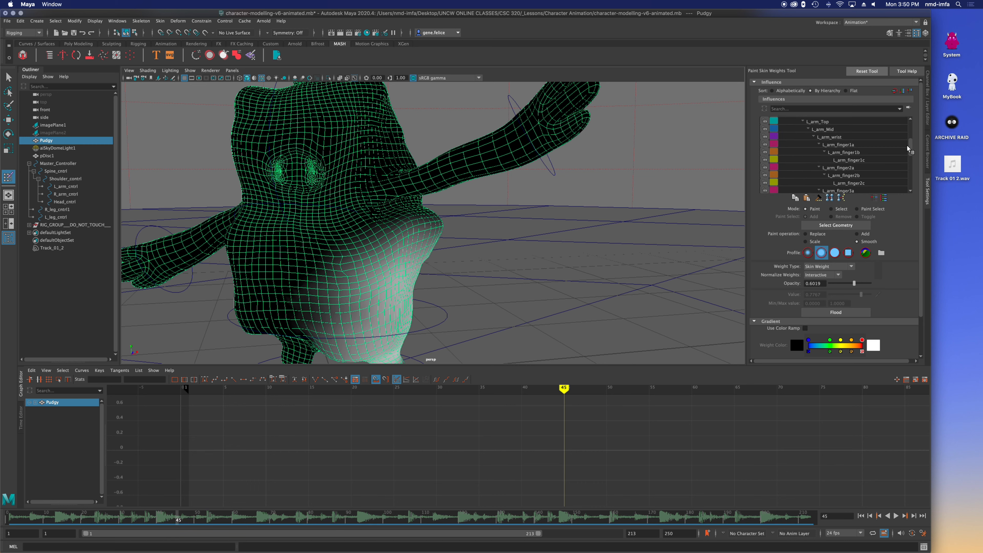
pyautogui.click(824, 123)
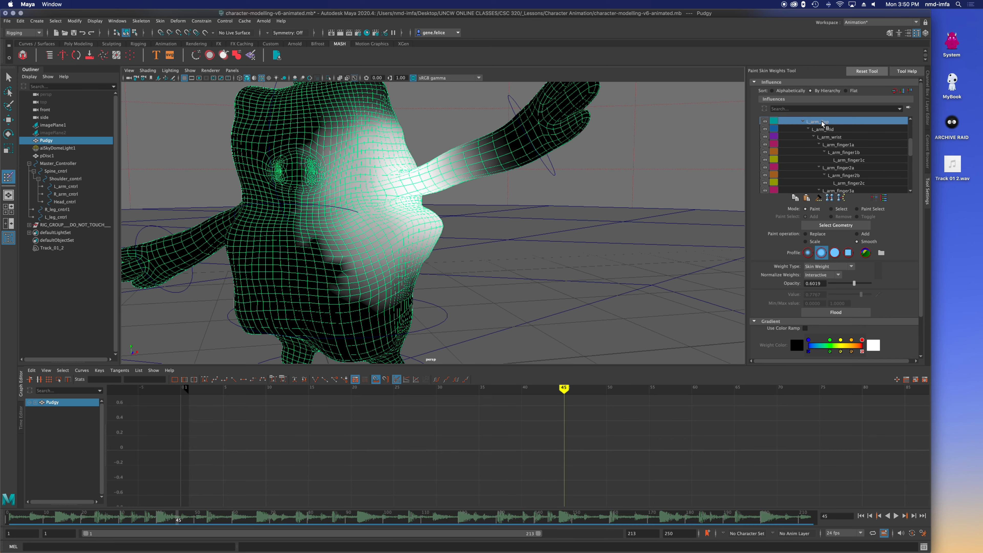
pyautogui.moveTo(395, 211)
pyautogui.keyDown('alt'); pyautogui.mouseDown()
pyautogui.moveTo(390, 224)
pyautogui.moveTo(318, 217)
pyautogui.moveTo(391, 213)
pyautogui.mouseUp(); pyautogui.keyUp('alt')
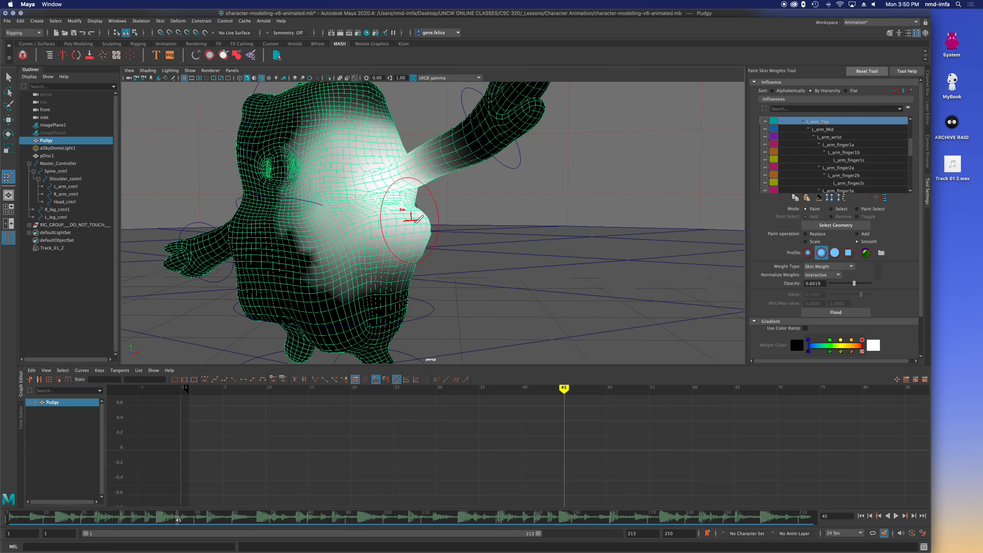
pyautogui.click(859, 234)
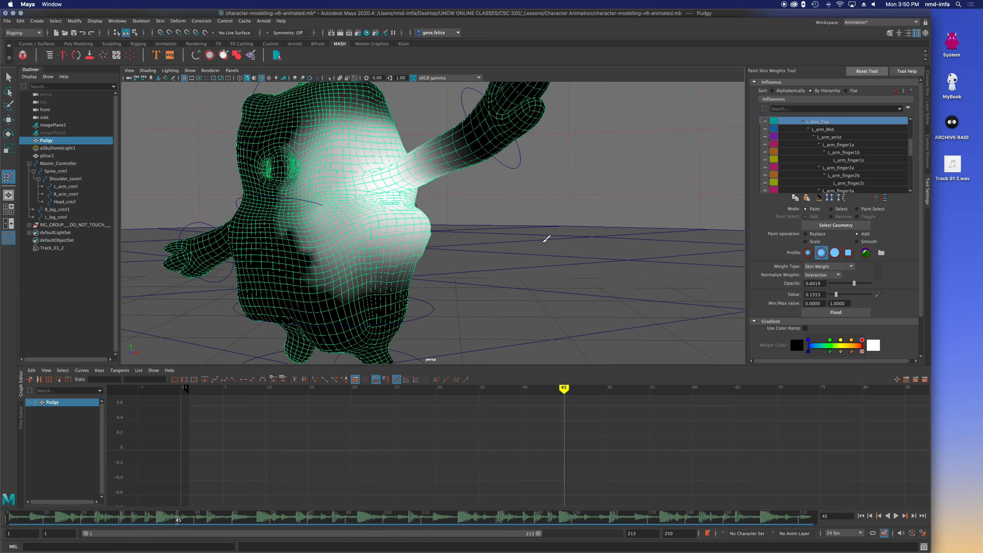
pyautogui.moveTo(393, 249)
pyautogui.mouseDown()
pyautogui.moveTo(310, 248)
pyautogui.moveTo(318, 233)
pyautogui.moveTo(406, 256)
pyautogui.mouseUp()
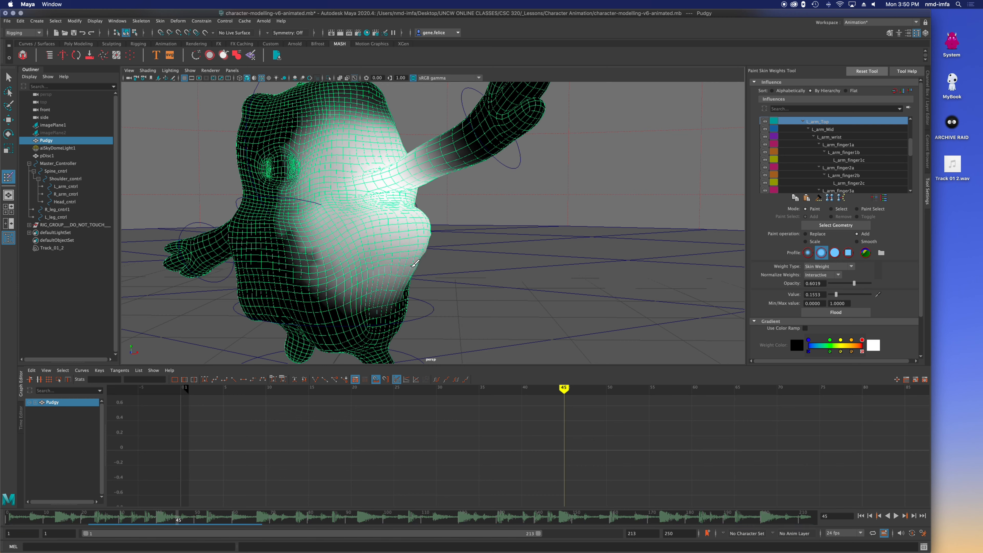
pyautogui.hotkey('ctrl', 'z')
pyautogui.hotkey('ctrl', 'z')
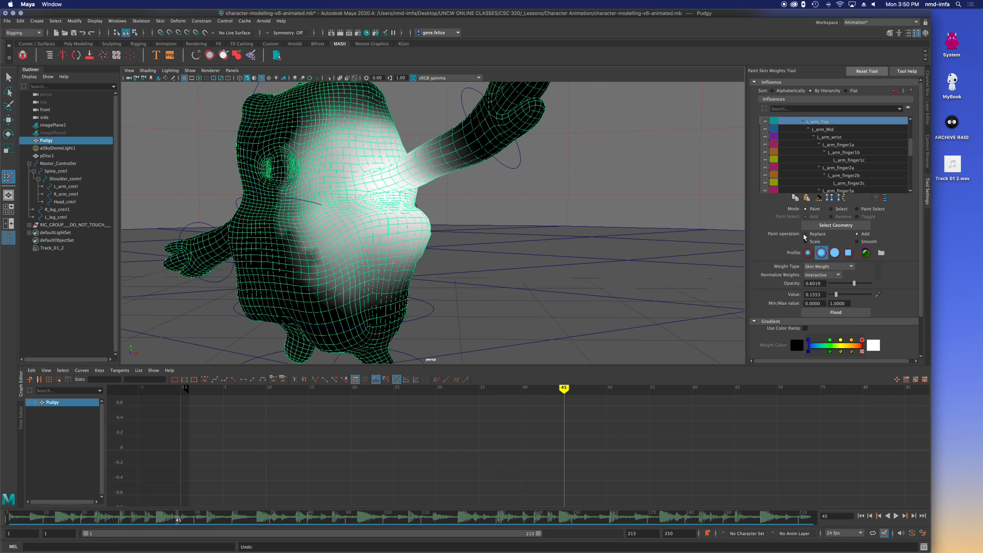
# - Replace the L_arm_Top weights across the left front of the belly with value 0.1553, reducing the opacity from 0.6019 to 0.1748
pyautogui.moveTo(411, 229)
pyautogui.mouseDown()
pyautogui.moveTo(373, 246)
pyautogui.moveTo(403, 250)
pyautogui.moveTo(418, 239)
pyautogui.moveTo(411, 268)
pyautogui.moveTo(351, 267)
pyautogui.moveTo(296, 229)
pyautogui.moveTo(370, 236)
pyautogui.mouseUp()
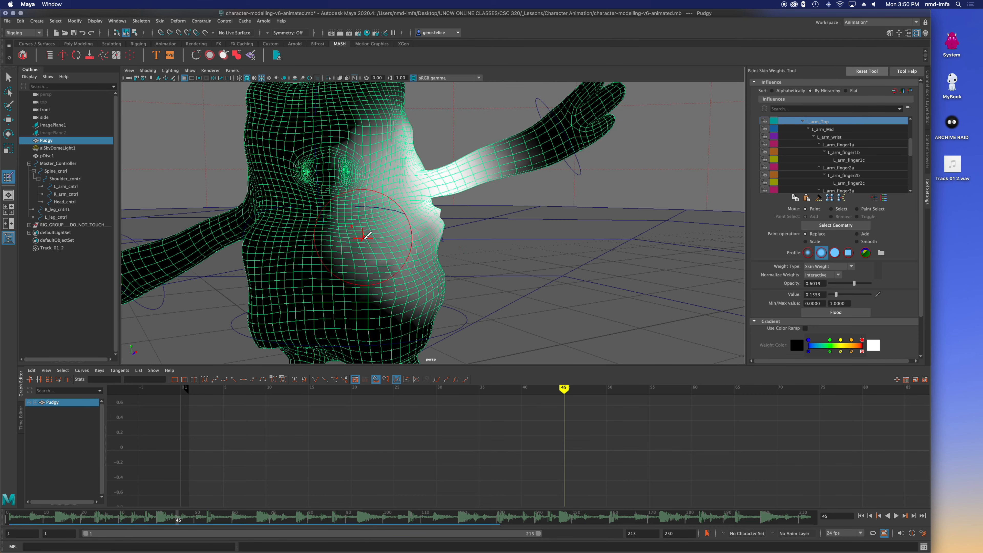
pyautogui.moveTo(436, 227)
pyautogui.mouseDown()
pyautogui.moveTo(396, 275)
pyautogui.moveTo(361, 256)
pyautogui.mouseUp()
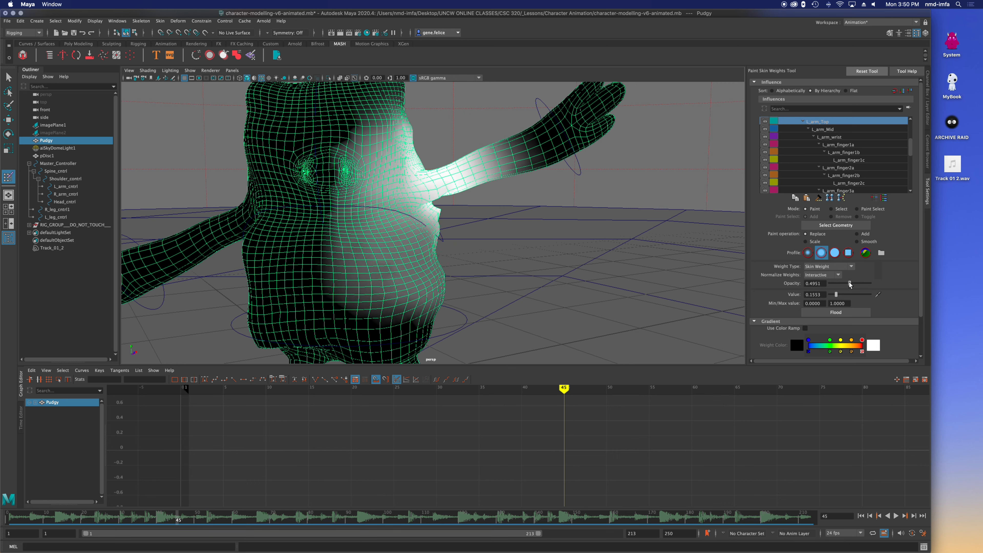
pyautogui.moveTo(440, 287)
pyautogui.mouseDown()
pyautogui.moveTo(368, 266)
pyautogui.moveTo(402, 288)
pyautogui.mouseUp()
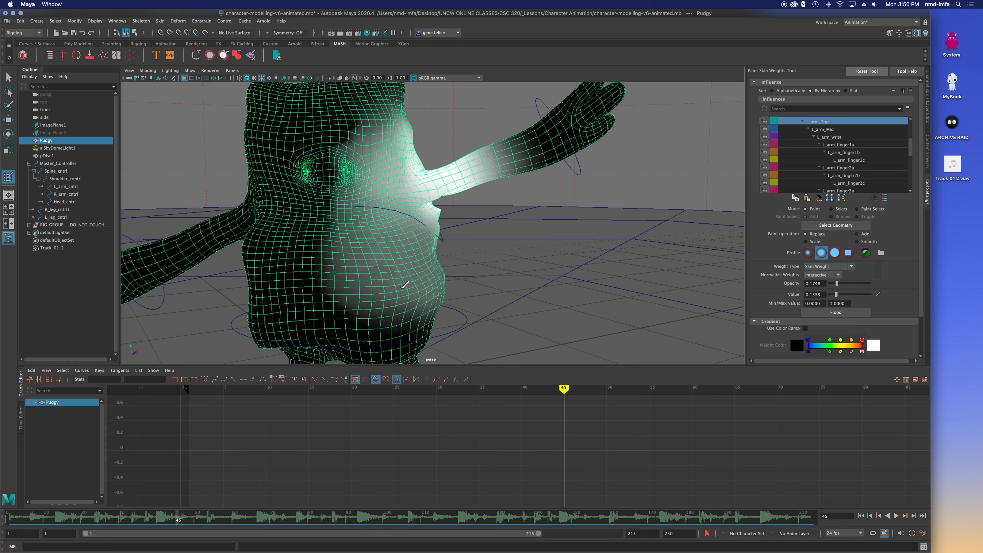
# - Even out the L_arm_Top weights around the left hip and back using Replace with value 0.1553 and opacity 0.1748
pyautogui.moveTo(363, 227)
pyautogui.keyDown('alt'); pyautogui.mouseDown()
pyautogui.moveTo(378, 240)
pyautogui.moveTo(389, 229)
pyautogui.moveTo(377, 226)
pyautogui.mouseUp(); pyautogui.keyUp('alt')
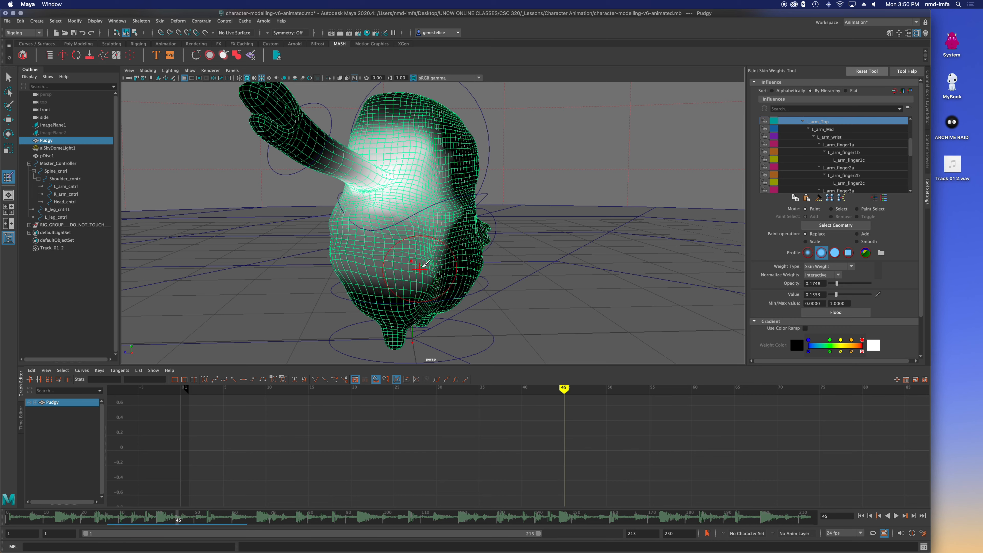
pyautogui.moveTo(363, 224)
pyautogui.keyDown('alt'); pyautogui.mouseDown()
pyautogui.moveTo(440, 241)
pyautogui.moveTo(451, 269)
pyautogui.moveTo(467, 234)
pyautogui.moveTo(439, 277)
pyautogui.moveTo(403, 260)
pyautogui.mouseUp(); pyautogui.keyUp('alt')
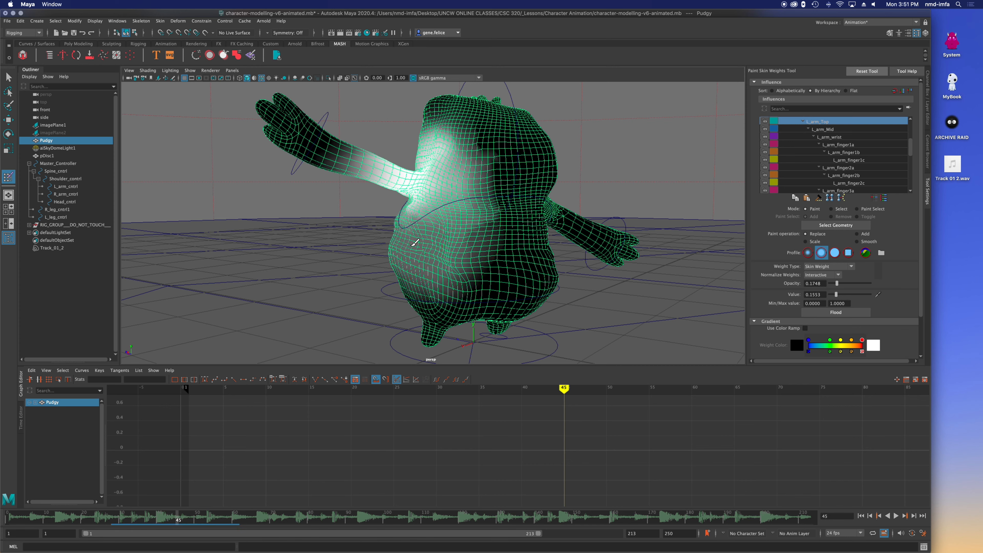
pyautogui.moveTo(452, 219)
pyautogui.keyDown('alt'); pyautogui.mouseDown()
pyautogui.moveTo(496, 229)
pyautogui.moveTo(384, 197)
pyautogui.moveTo(372, 217)
pyautogui.moveTo(439, 217)
pyautogui.mouseUp(); pyautogui.keyUp('alt')
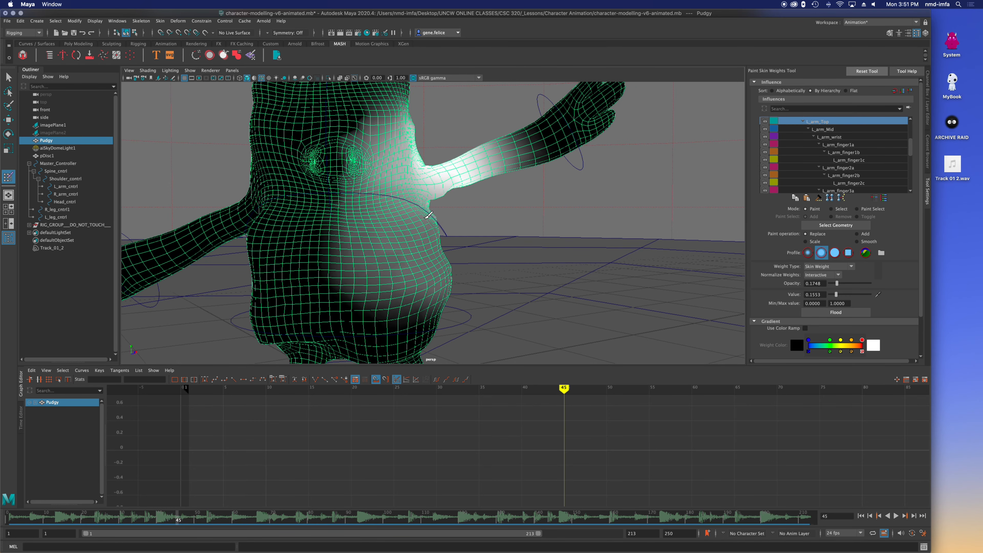
pyautogui.keyDown('alt'); pyautogui.moveTo(406, 237); pyautogui.dragTo(368, 248); pyautogui.keyUp('alt')
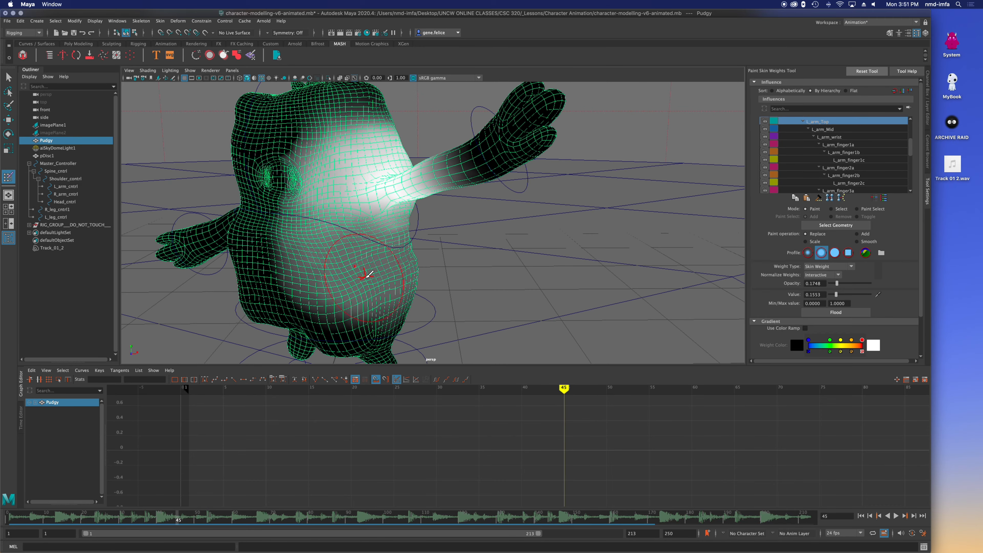
# - Remove L_arm_Top weight from the face, belly and back by painting Replace with value 0, raising the opacity to 0.4951
pyautogui.moveTo(329, 273)
pyautogui.keyDown('alt'); pyautogui.mouseDown()
pyautogui.moveTo(373, 270)
pyautogui.moveTo(389, 226)
pyautogui.mouseUp(); pyautogui.keyUp('alt')
pyautogui.moveTo(384, 166); pyautogui.dragTo(362, 154)
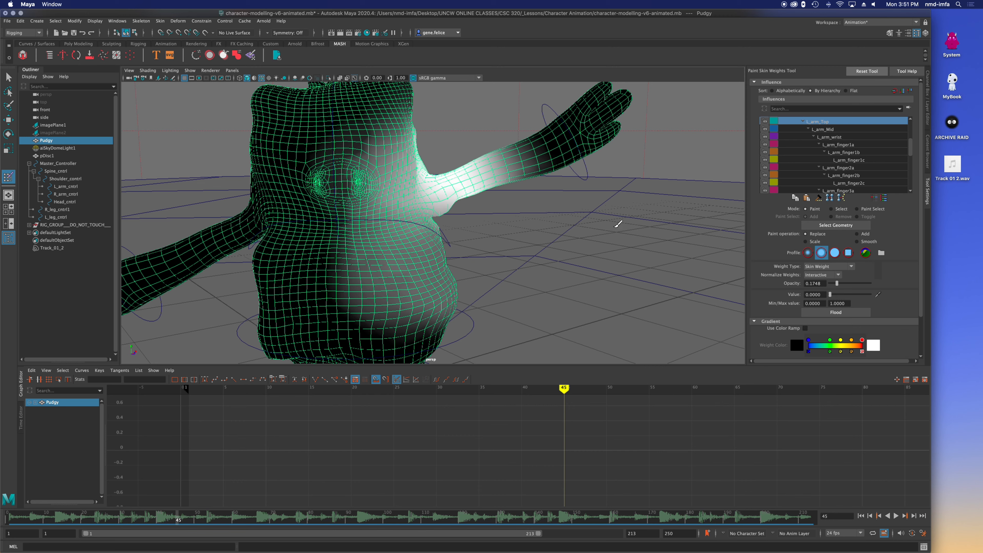
pyautogui.moveTo(372, 217); pyautogui.dragTo(365, 217)
pyautogui.click(358, 173)
pyautogui.moveTo(356, 178)
pyautogui.mouseDown()
pyautogui.moveTo(343, 162)
pyautogui.moveTo(350, 203)
pyautogui.moveTo(364, 159)
pyautogui.moveTo(340, 274)
pyautogui.moveTo(367, 301)
pyautogui.moveTo(350, 264)
pyautogui.moveTo(395, 321)
pyautogui.moveTo(373, 279)
pyautogui.moveTo(412, 308)
pyautogui.moveTo(356, 242)
pyautogui.moveTo(433, 314)
pyautogui.moveTo(391, 308)
pyautogui.moveTo(449, 310)
pyautogui.moveTo(350, 279)
pyautogui.moveTo(305, 281)
pyautogui.moveTo(408, 291)
pyautogui.moveTo(413, 275)
pyautogui.mouseUp()
pyautogui.moveTo(359, 304)
pyautogui.mouseDown()
pyautogui.moveTo(314, 279)
pyautogui.moveTo(375, 279)
pyautogui.moveTo(406, 264)
pyautogui.moveTo(323, 286)
pyautogui.moveTo(411, 275)
pyautogui.moveTo(329, 282)
pyautogui.moveTo(444, 262)
pyautogui.moveTo(456, 252)
pyautogui.moveTo(406, 278)
pyautogui.moveTo(457, 249)
pyautogui.moveTo(474, 196)
pyautogui.moveTo(464, 193)
pyautogui.moveTo(446, 226)
pyautogui.moveTo(457, 147)
pyautogui.moveTo(460, 158)
pyautogui.mouseUp()
pyautogui.keyDown('alt'); pyautogui.moveTo(451, 224); pyautogui.dragTo(476, 202); pyautogui.keyUp('alt')
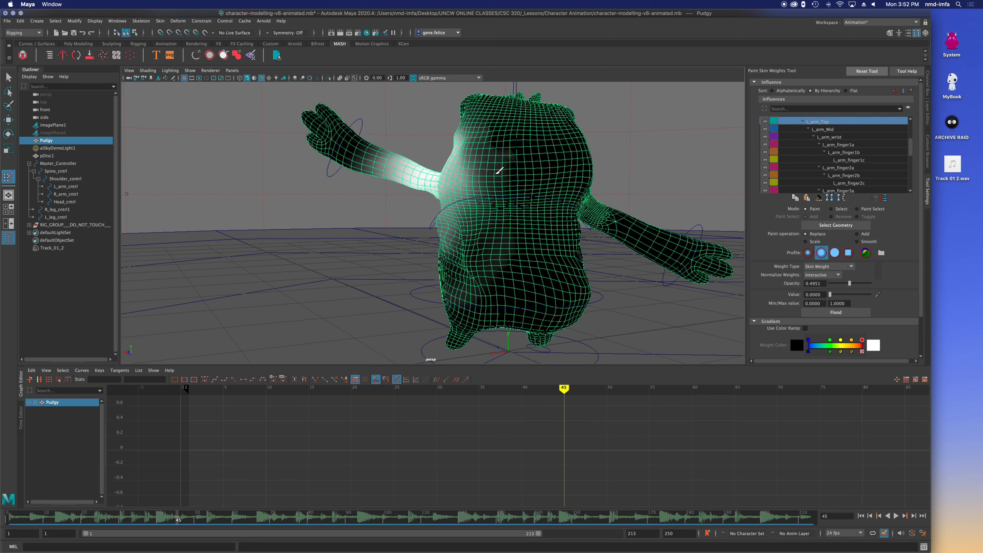
# - Smooth the L_arm_Top weights on the lower back and left hip at opacity 0.6893, raising it to 1.0
pyautogui.moveTo(491, 194)
pyautogui.keyDown('alt'); pyautogui.mouseDown()
pyautogui.moveTo(511, 228)
pyautogui.moveTo(460, 264)
pyautogui.mouseUp(); pyautogui.keyUp('alt')
pyautogui.click(857, 242)
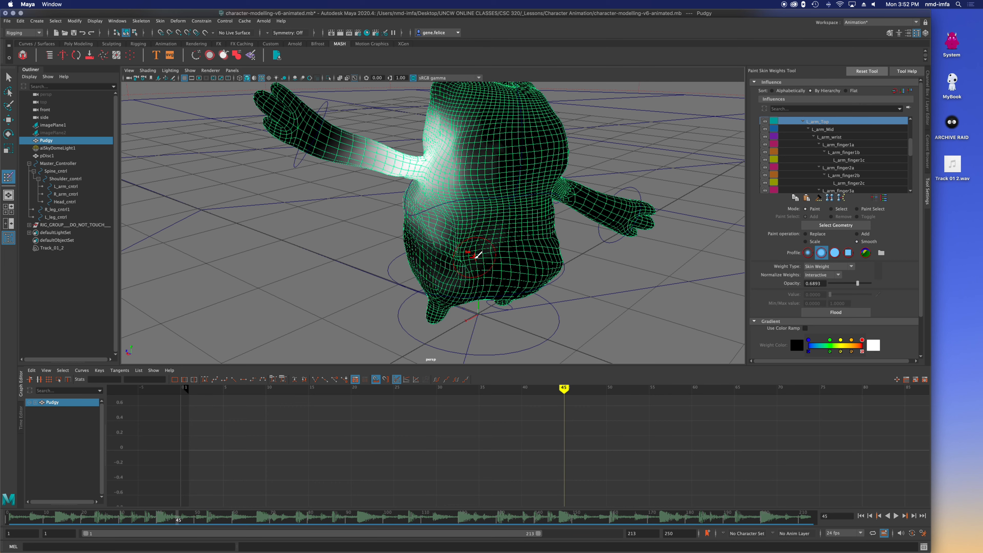
pyautogui.scroll(3, 464, 268)
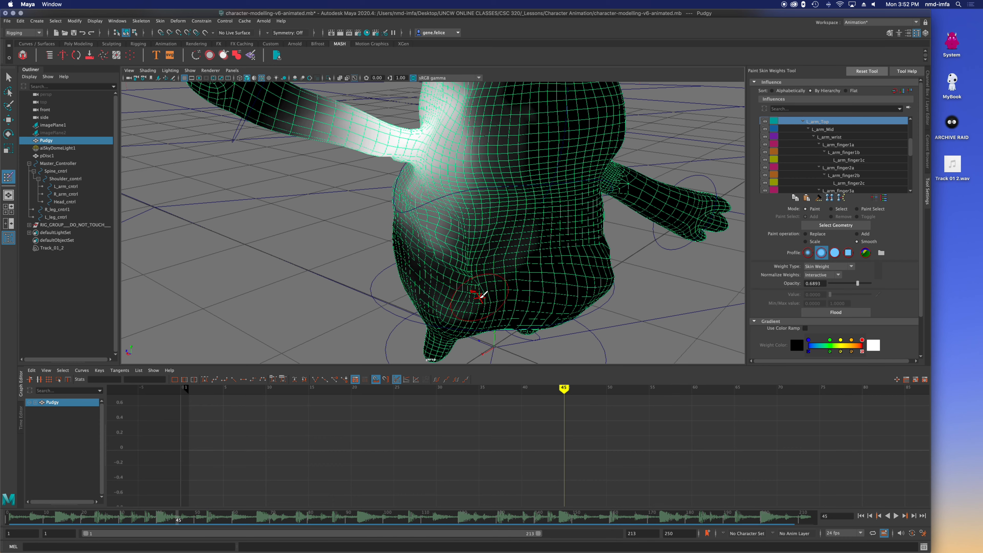
pyautogui.scroll(3, 480, 296)
pyautogui.keyDown('alt'); pyautogui.moveTo(483, 295); pyautogui.dragTo(498, 229); pyautogui.keyUp('alt')
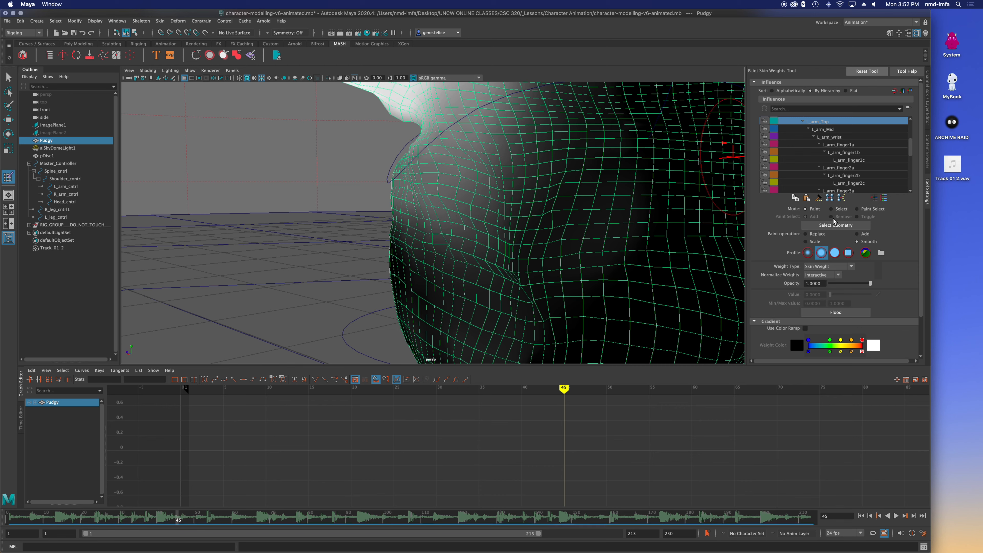
# - Paint added L_arm_Top weight on the back of the left hip, undoing the strokes at value 0.5437 and lowering the opacity to 0.1262
pyautogui.click(857, 233)
pyautogui.moveTo(831, 295); pyautogui.dragTo(851, 295)
pyautogui.moveTo(515, 251)
pyautogui.mouseDown()
pyautogui.moveTo(446, 248)
pyautogui.moveTo(555, 248)
pyautogui.mouseUp()
pyautogui.press('z')
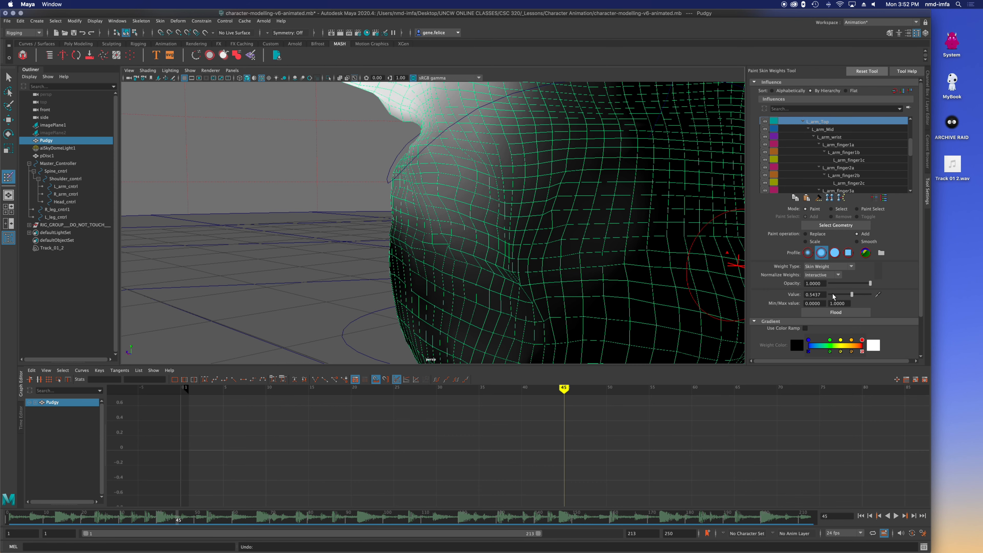
pyautogui.moveTo(572, 286)
pyautogui.mouseDown()
pyautogui.moveTo(516, 281)
pyautogui.moveTo(516, 259)
pyautogui.mouseUp()
pyautogui.press('z')
pyautogui.moveTo(510, 265)
pyautogui.mouseDown()
pyautogui.moveTo(533, 210)
pyautogui.moveTo(454, 262)
pyautogui.mouseUp()
pyautogui.moveTo(515, 257)
pyautogui.mouseDown()
pyautogui.moveTo(482, 263)
pyautogui.moveTo(408, 242)
pyautogui.moveTo(496, 204)
pyautogui.moveTo(531, 162)
pyautogui.moveTo(533, 185)
pyautogui.mouseUp()
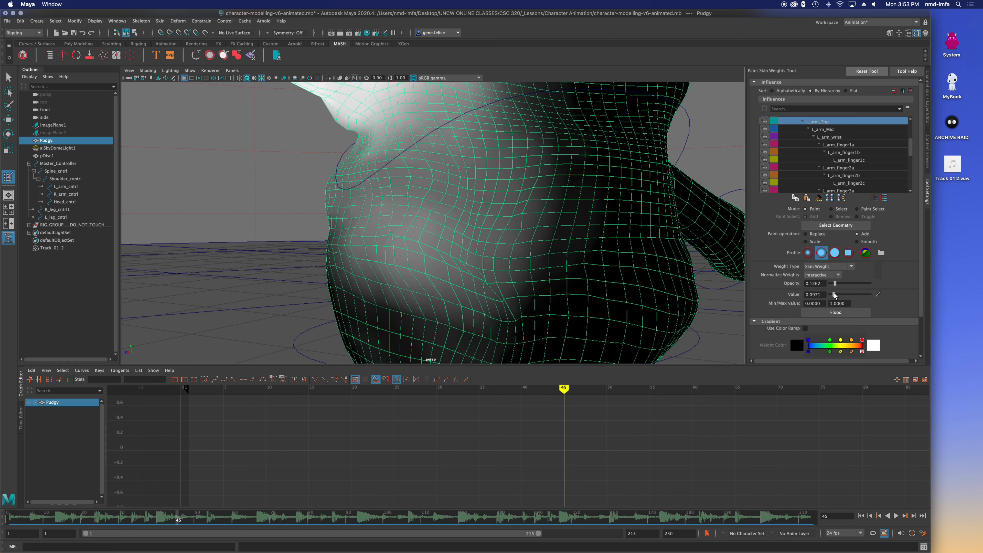
# - Reduce the L_arm_Top weights on the left back and side below the arm using Replace with value 0.0291 and opacity 0.2039
pyautogui.moveTo(831, 294); pyautogui.dragTo(830, 294)
pyautogui.moveTo(494, 281); pyautogui.dragTo(442, 289)
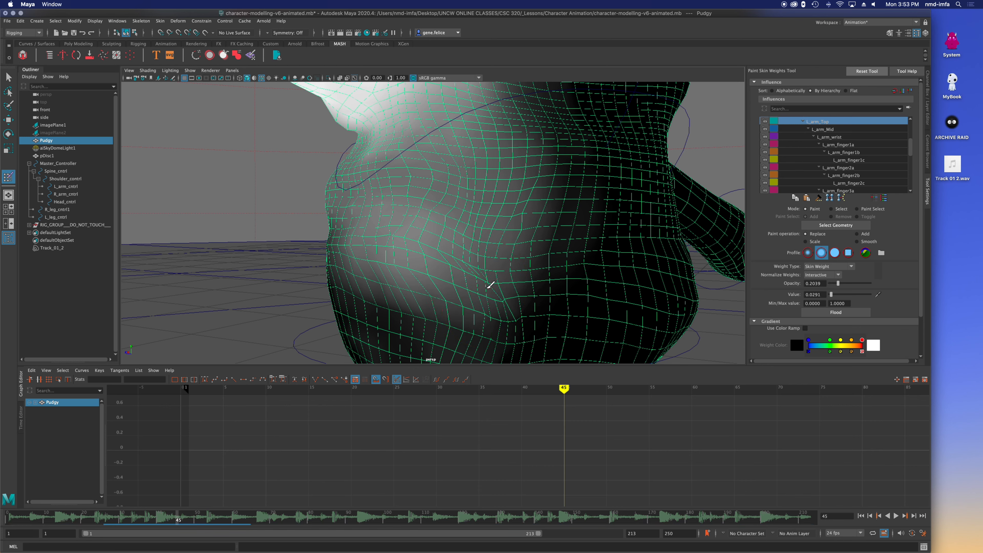
pyautogui.moveTo(511, 181)
pyautogui.mouseDown()
pyautogui.moveTo(401, 230)
pyautogui.moveTo(380, 270)
pyautogui.moveTo(425, 292)
pyautogui.moveTo(345, 264)
pyautogui.moveTo(367, 226)
pyautogui.moveTo(355, 215)
pyautogui.moveTo(366, 259)
pyautogui.moveTo(515, 217)
pyautogui.moveTo(487, 176)
pyautogui.moveTo(430, 183)
pyautogui.moveTo(466, 194)
pyautogui.moveTo(371, 189)
pyautogui.moveTo(373, 198)
pyautogui.mouseUp()
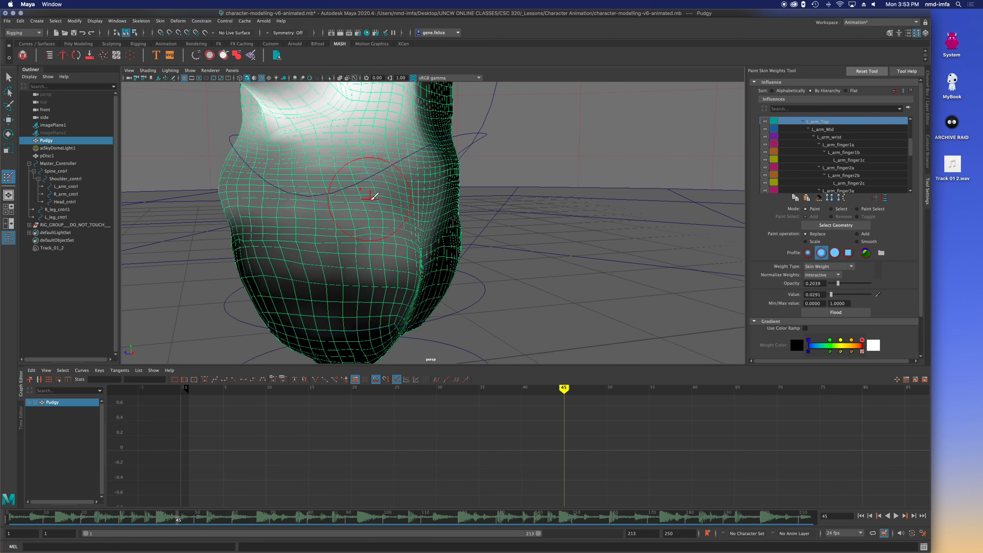
pyautogui.keyDown('alt'); pyautogui.moveTo(373, 197); pyautogui.dragTo(335, 176, button='right'); pyautogui.keyUp('alt')
pyautogui.moveTo(338, 176)
pyautogui.keyDown('alt'); pyautogui.mouseDown(button='middle')
pyautogui.moveTo(359, 175)
pyautogui.moveTo(521, 267)
pyautogui.mouseUp(button='middle'); pyautogui.keyUp('alt')
pyautogui.moveTo(491, 257)
pyautogui.mouseDown()
pyautogui.moveTo(426, 209)
pyautogui.moveTo(482, 234)
pyautogui.moveTo(522, 227)
pyautogui.mouseUp()
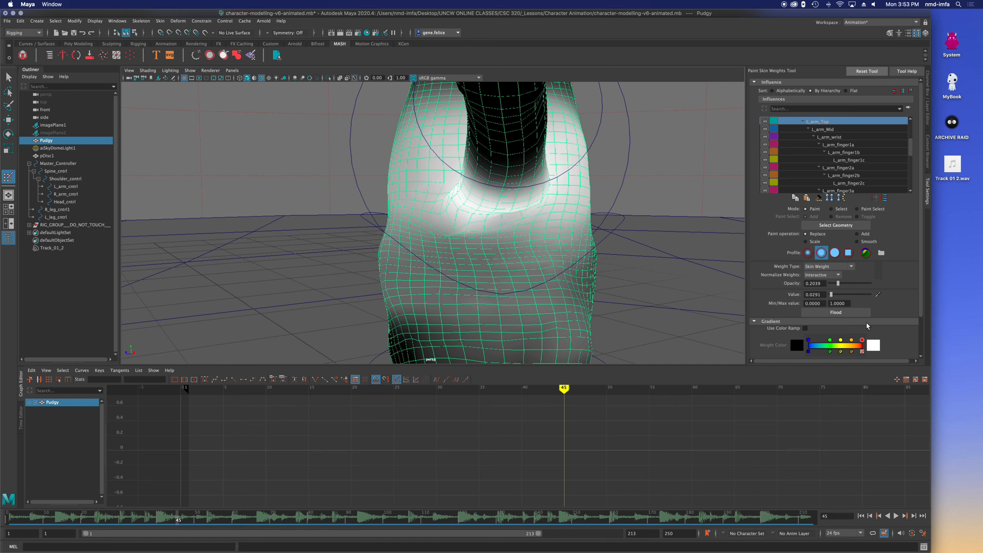
# - Smooth the L_arm_Top weights below the left armpit and down the side at opacity 0.5728
pyautogui.click(857, 242)
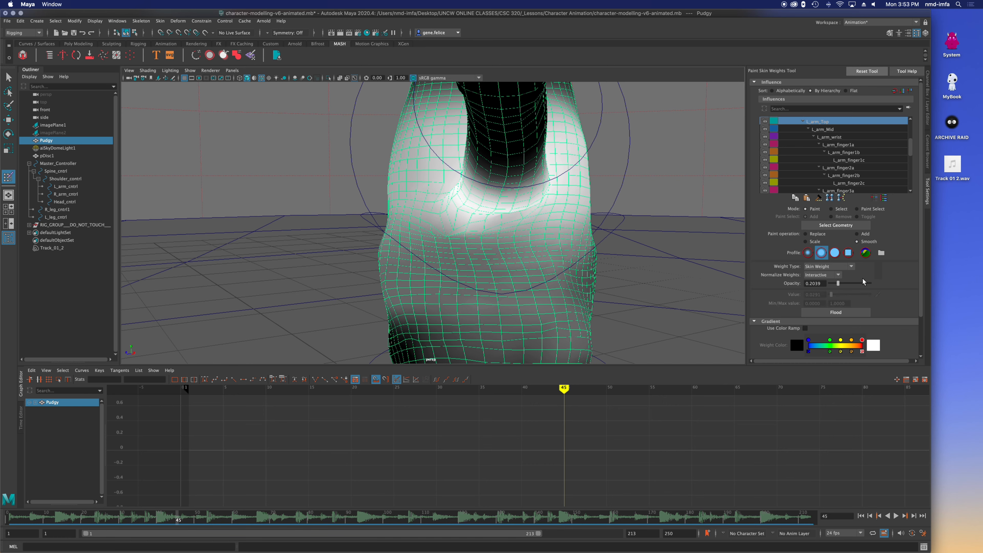
pyautogui.moveTo(450, 216)
pyautogui.mouseDown()
pyautogui.moveTo(446, 235)
pyautogui.moveTo(433, 220)
pyautogui.moveTo(453, 225)
pyautogui.mouseUp()
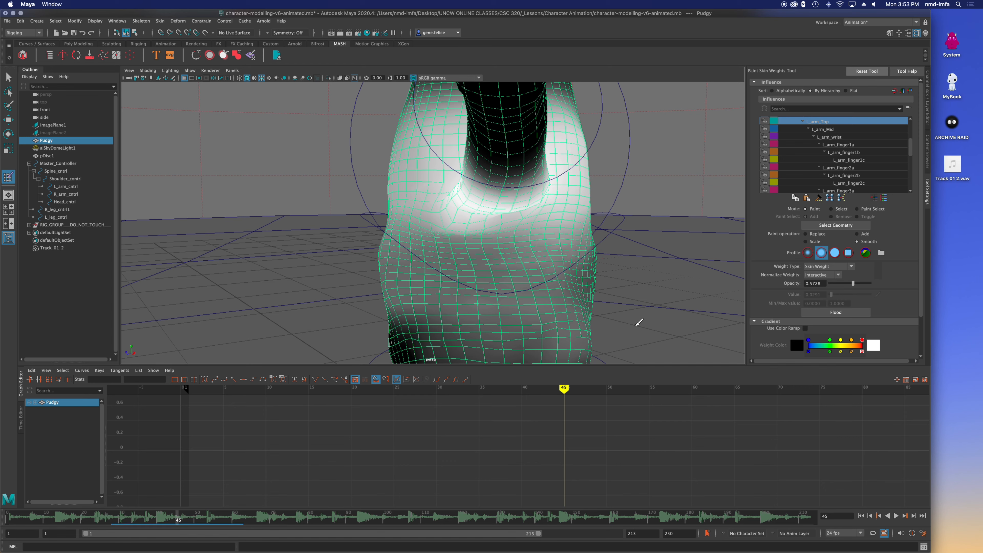
pyautogui.moveTo(542, 321)
pyautogui.mouseDown()
pyautogui.moveTo(567, 329)
pyautogui.moveTo(538, 328)
pyautogui.mouseUp()
pyautogui.keyDown('alt'); pyautogui.moveTo(438, 297); pyautogui.dragTo(481, 288); pyautogui.keyUp('alt')
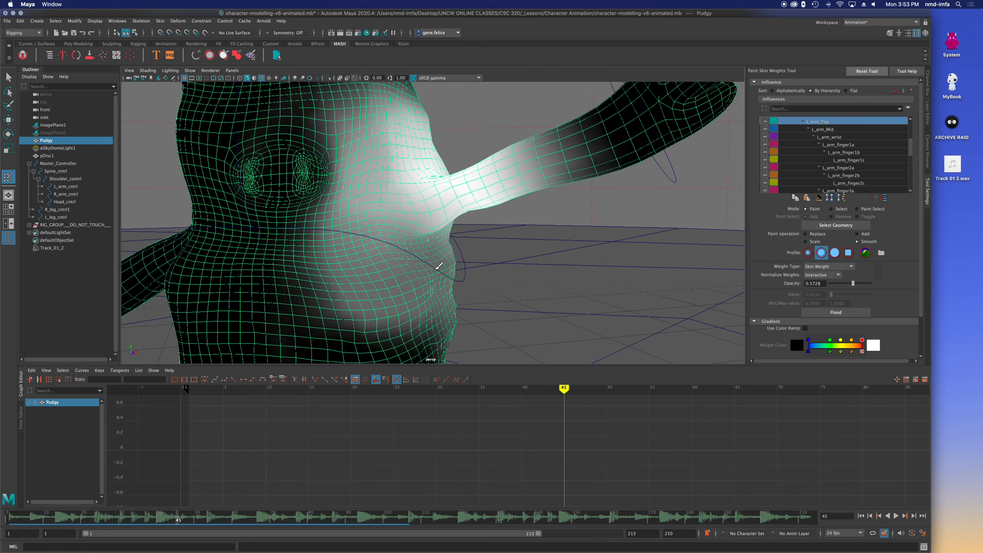
# - Scrub the animation back to frame 25 to check the body deformation, and leave weight painting for the Select tool
pyautogui.scroll(-10, 420, 251)
pyautogui.scroll(2, 428, 261)
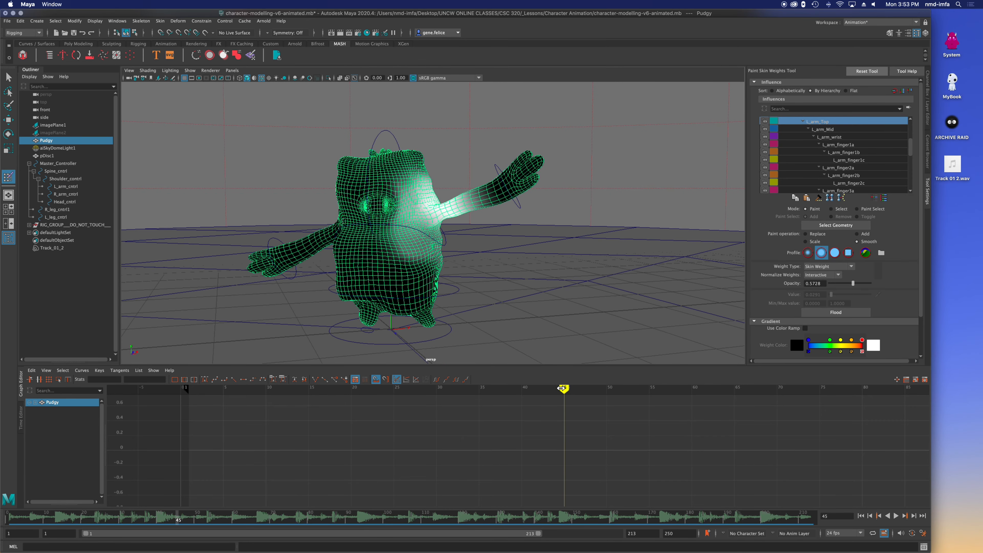
pyautogui.moveTo(564, 389); pyautogui.dragTo(394, 399)
pyautogui.press('q')
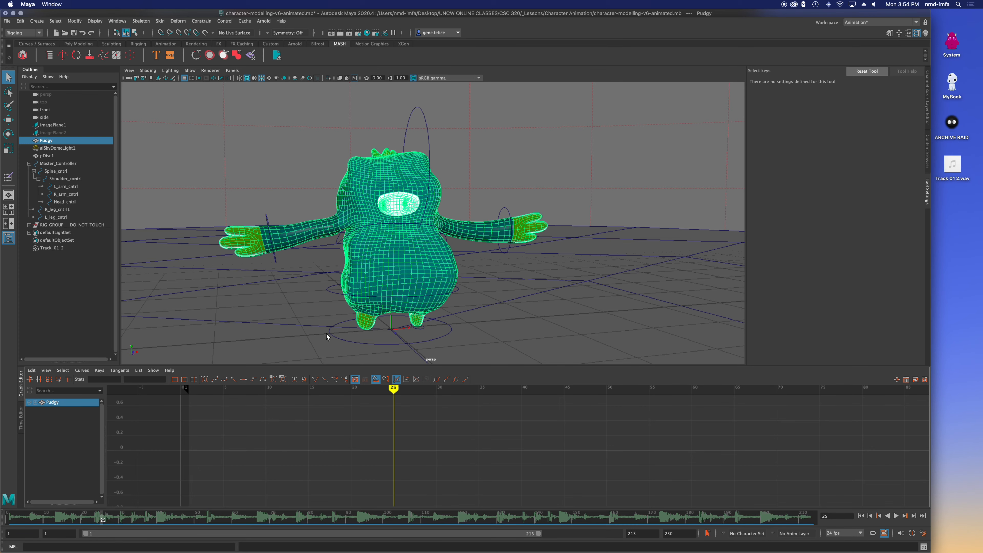
pyautogui.keyDown('alt'); pyautogui.moveTo(456, 203); pyautogui.dragTo(413, 336); pyautogui.keyUp('alt')
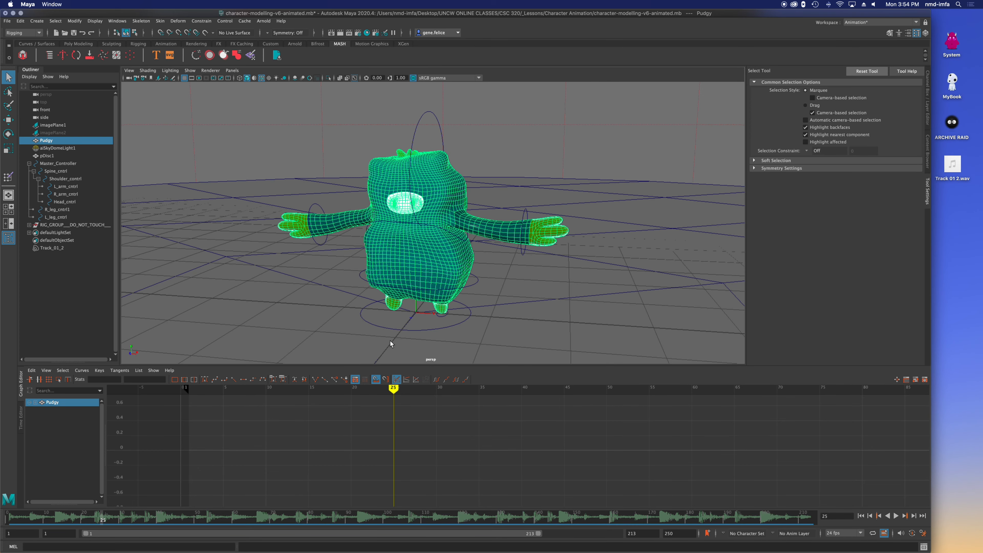
# - Select every control from Master_Controller through L_leg_cntrl and scrub the animation to frame 61
pyautogui.click(47, 163)
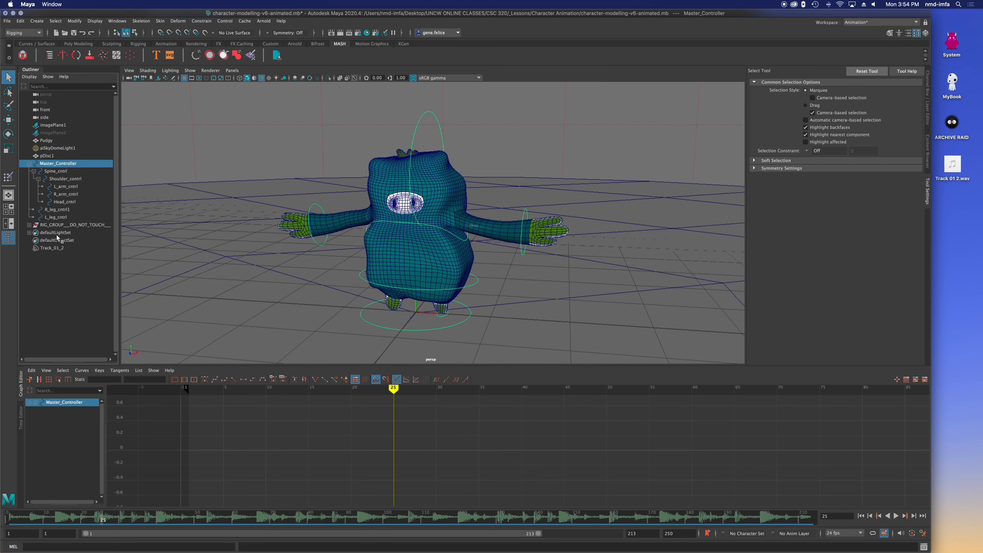
pyautogui.keyDown('shift'); pyautogui.click(62, 218); pyautogui.keyUp('shift')
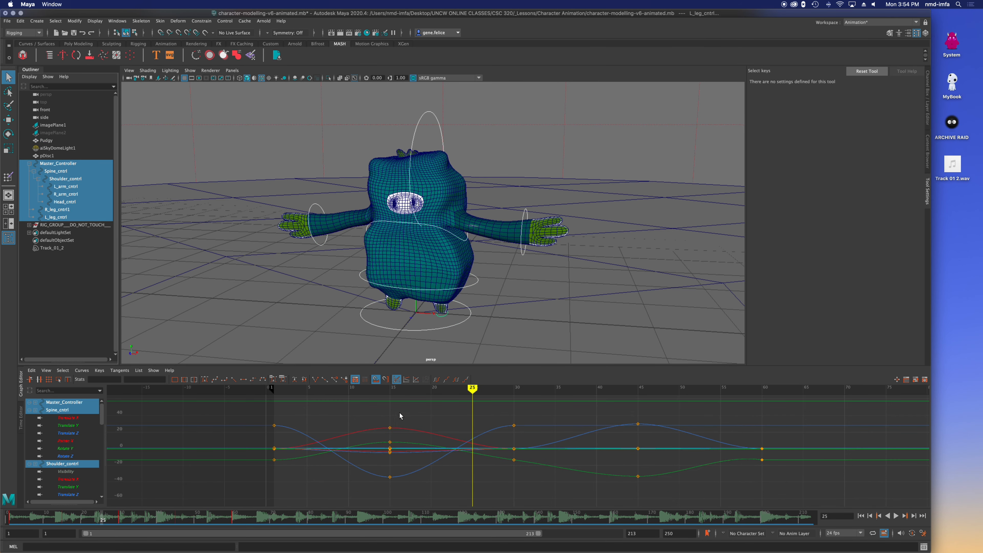
pyautogui.moveTo(469, 389); pyautogui.dragTo(769, 425)
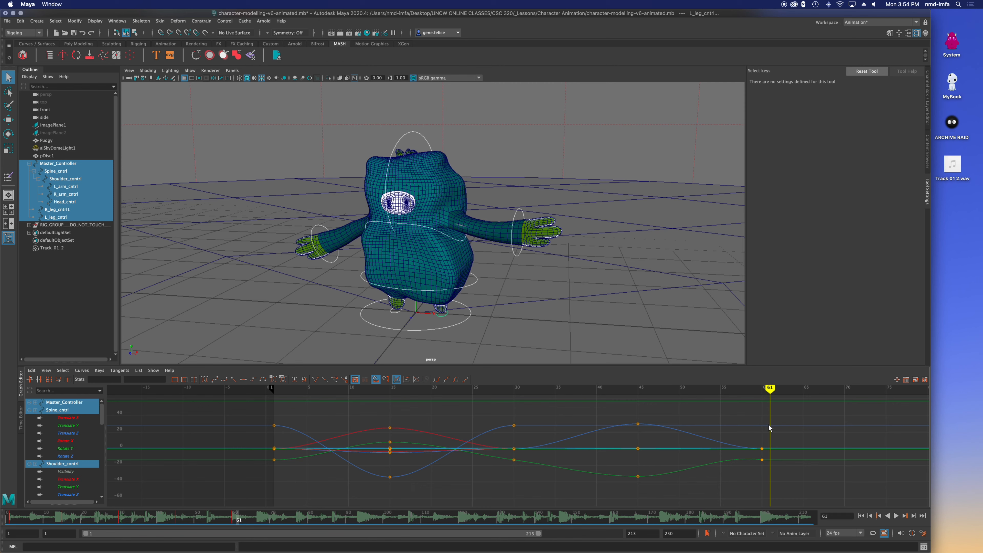
# - Save the scene
pyautogui.press('super+s')
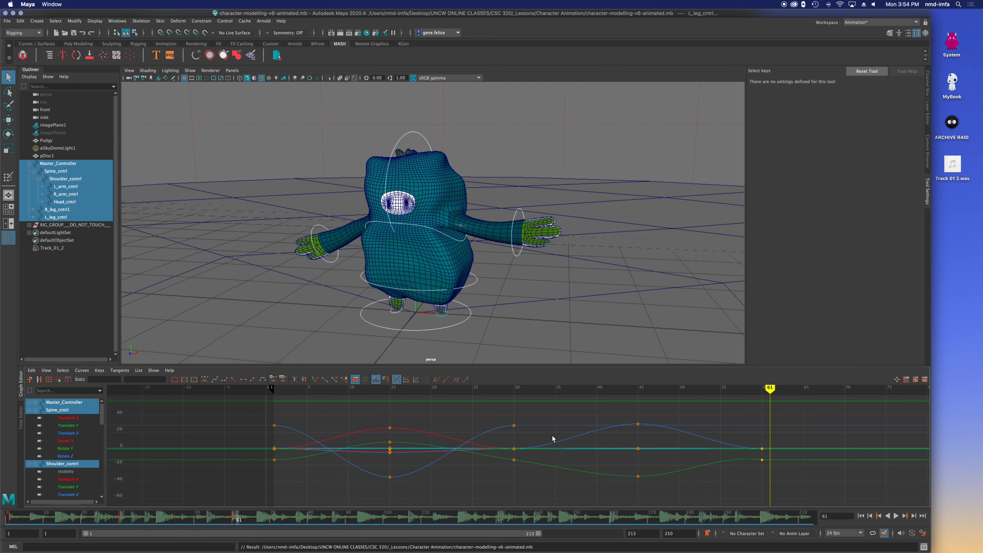
# - Select all the control animation curves and set their Post Infinity to Cycle
pyautogui.moveTo(794, 405); pyautogui.dragTo(248, 492)
pyautogui.keyDown('alt'); pyautogui.moveTo(381, 476); pyautogui.dragTo(239, 465, button='middle'); pyautogui.keyUp('alt')
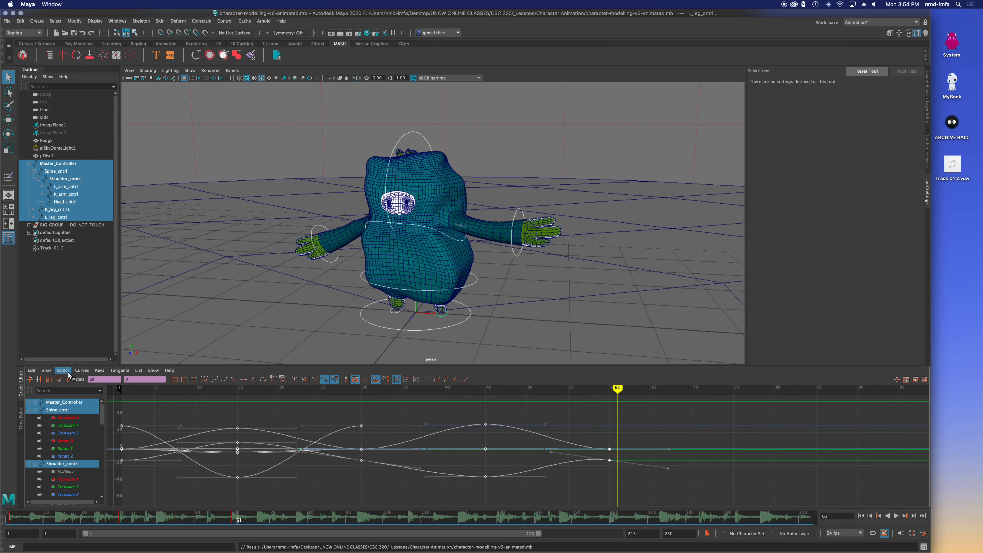
pyautogui.click(82, 370)
pyautogui.moveTo(116, 377)
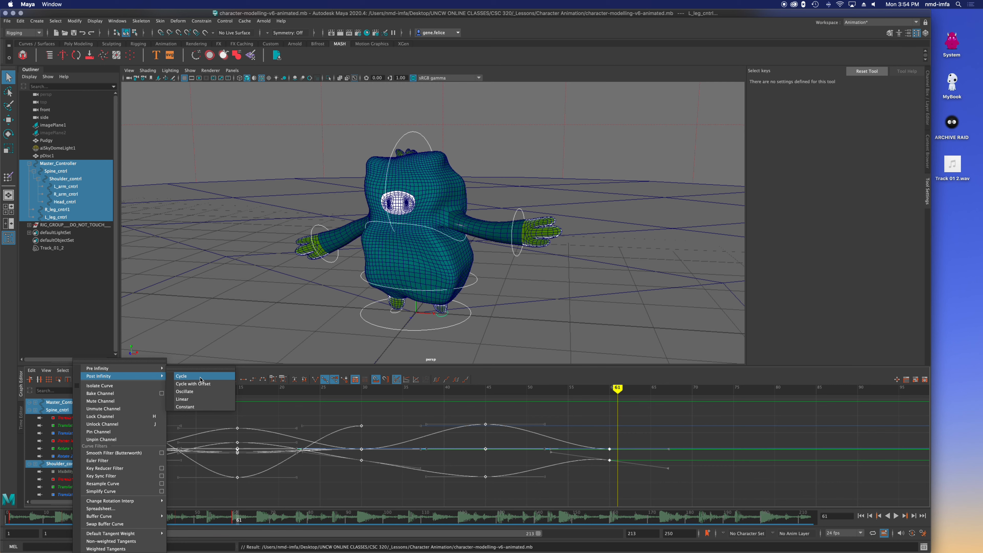
pyautogui.click(201, 376)
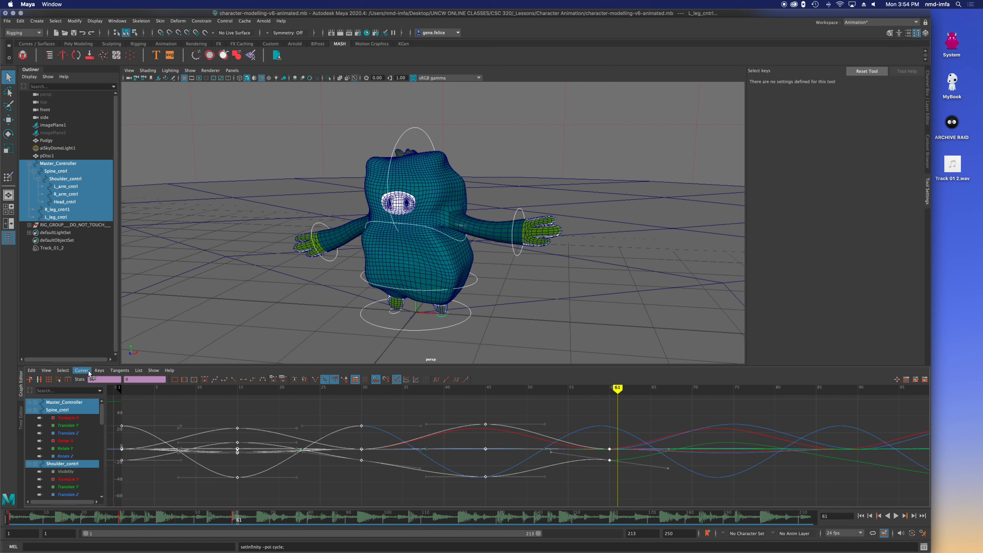
pyautogui.click(67, 372)
pyautogui.moveTo(83, 371)
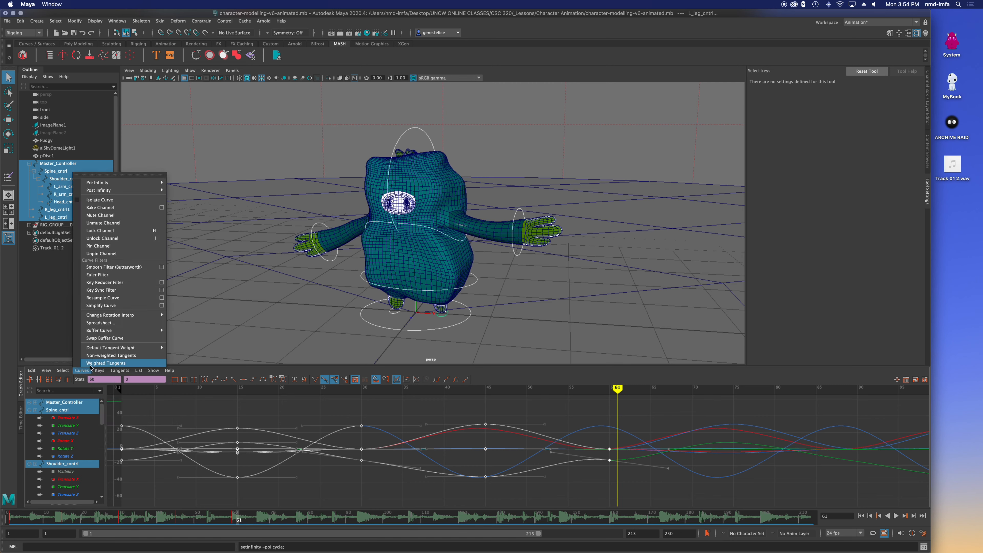
pyautogui.moveTo(46, 371)
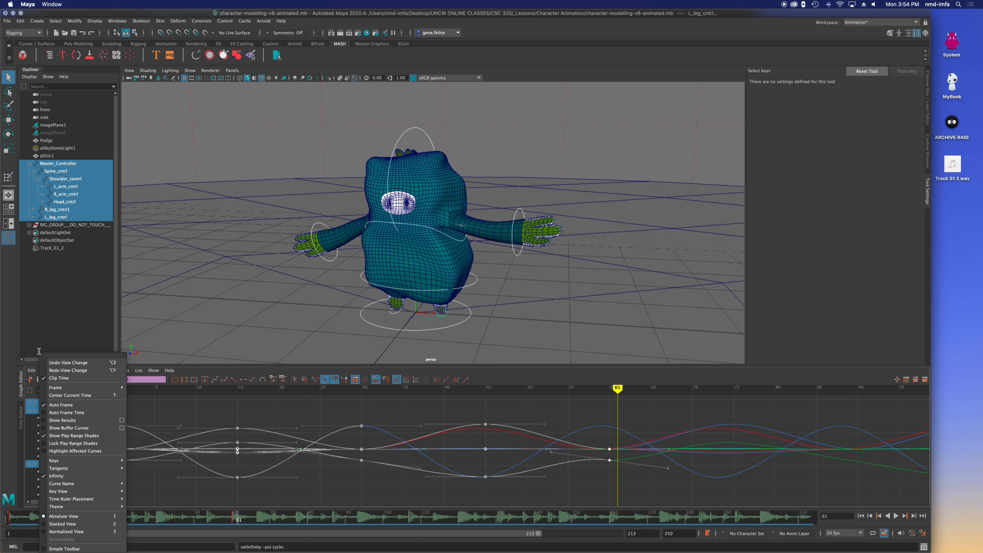
pyautogui.click(254, 370)
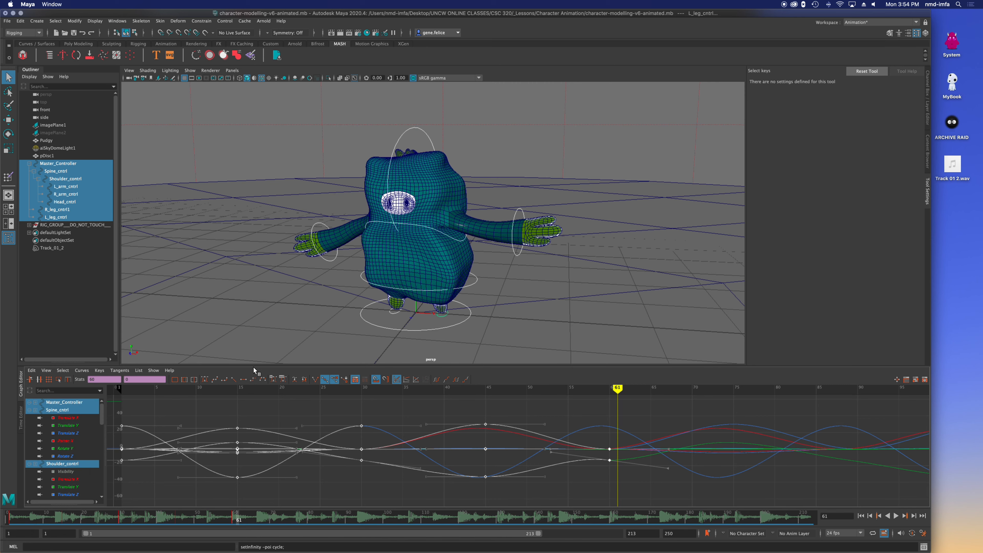
pyautogui.click(46, 370)
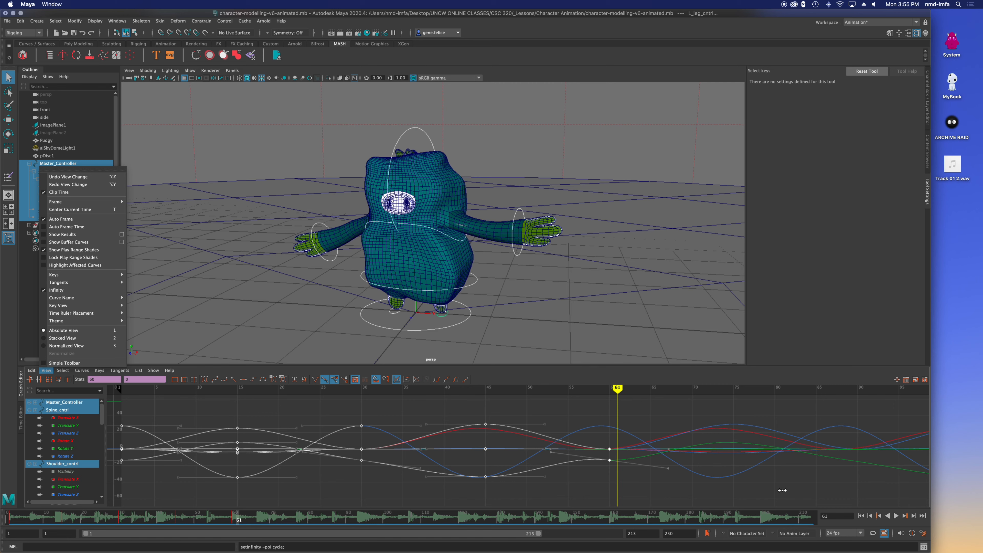
# - Play the cycled animation from the first frame with the volume raised to review it, and stop playback
pyautogui.click(860, 517)
pyautogui.press('XF86AudioRaiseVolume')
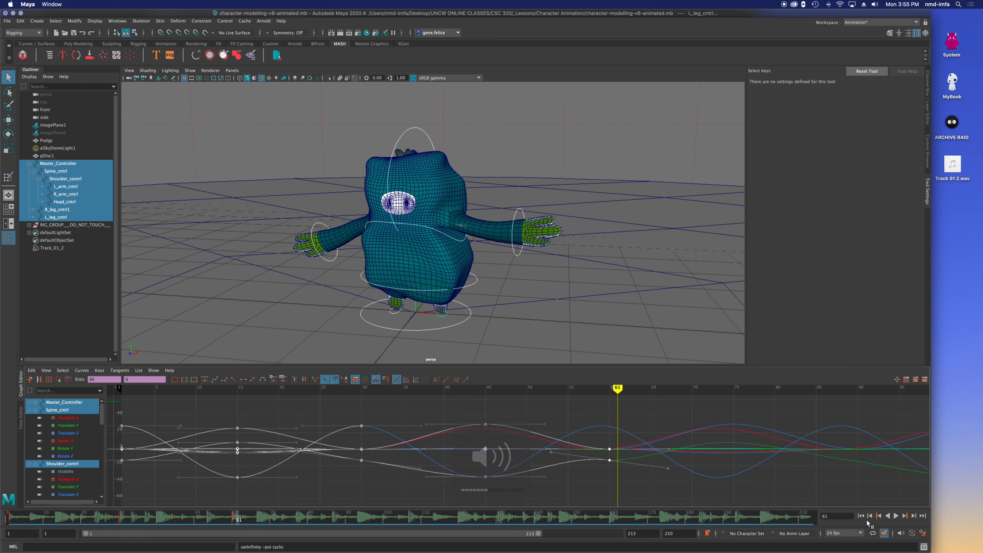
pyautogui.click(861, 516)
pyautogui.click(896, 516)
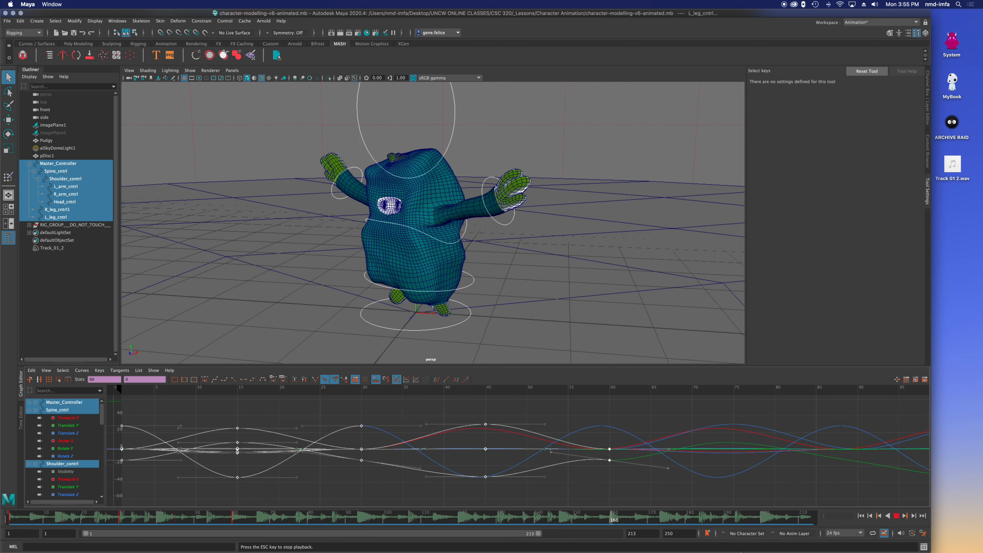
pyautogui.click(897, 515)
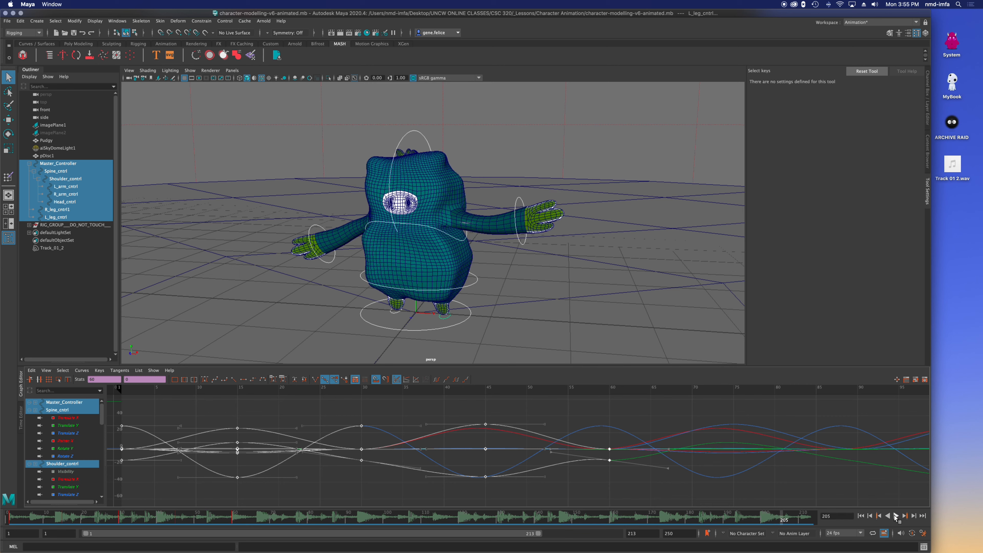
# - Undo the last keyframe edit and scrub across the loop point at frame 60, between frames 74 and 41, to check the motion
pyautogui.keyDown('alt'); pyautogui.moveTo(581, 387); pyautogui.dragTo(611, 421, button='right'); pyautogui.keyUp('alt')
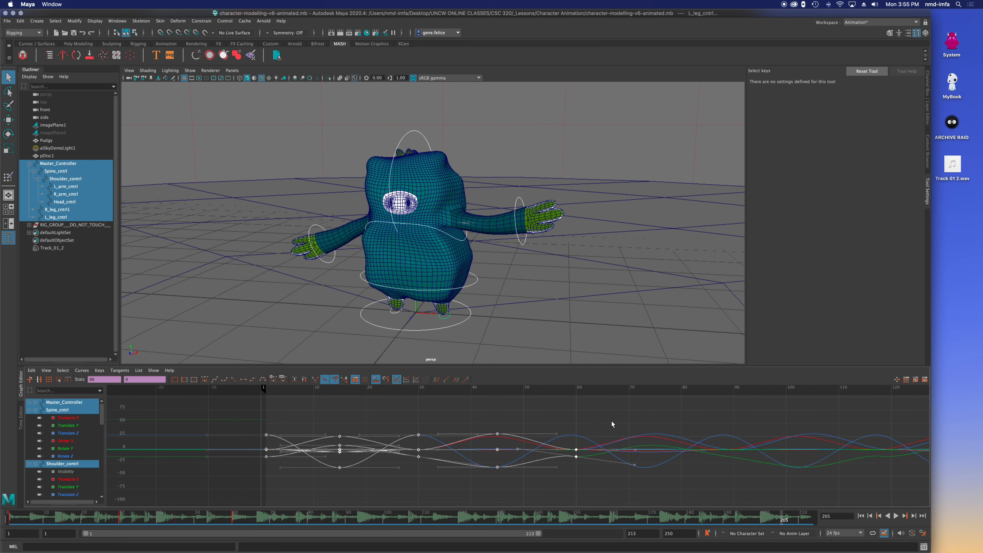
pyautogui.keyDown('alt'); pyautogui.moveTo(612, 421); pyautogui.dragTo(558, 441, button='middle'); pyautogui.keyUp('alt')
pyautogui.moveTo(399, 391)
pyautogui.mouseDown()
pyautogui.moveTo(507, 390)
pyautogui.moveTo(661, 419)
pyautogui.moveTo(512, 435)
pyautogui.mouseUp()
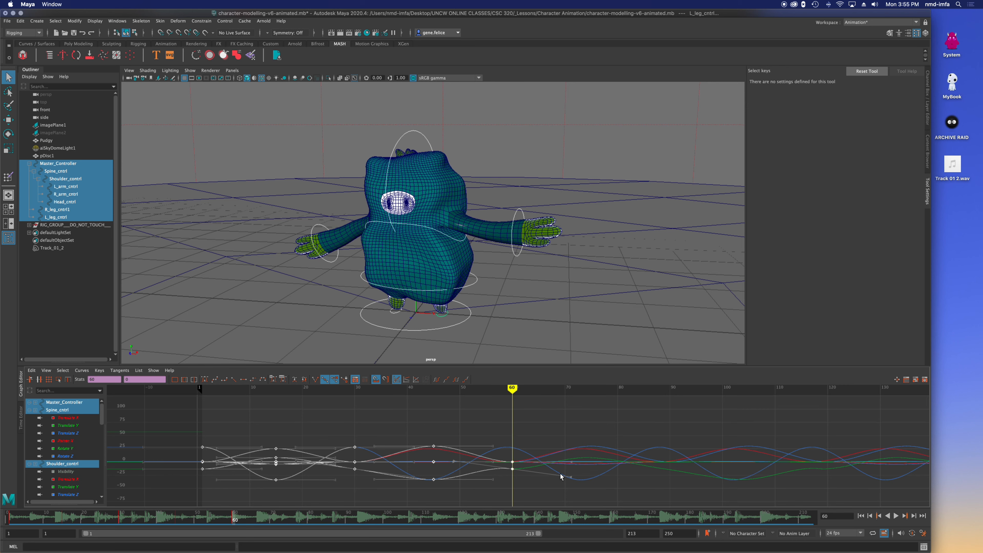
pyautogui.hotkey('ctrl', 'z')
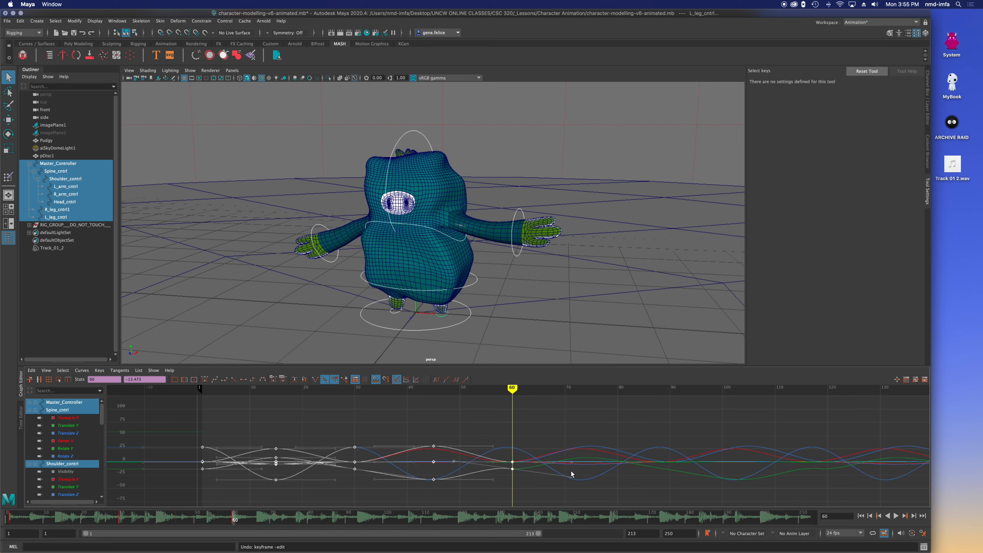
pyautogui.click(519, 476)
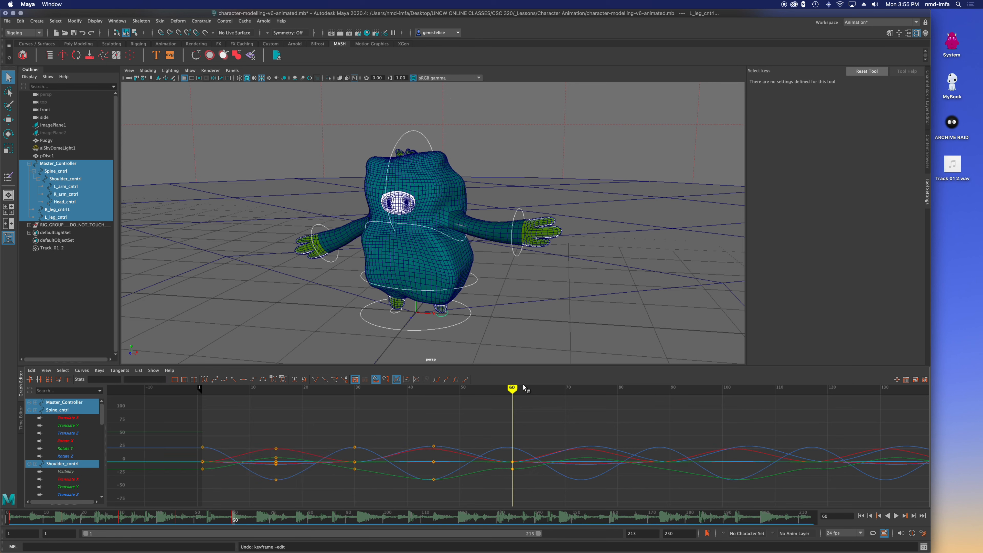
pyautogui.moveTo(504, 393); pyautogui.dragTo(586, 391)
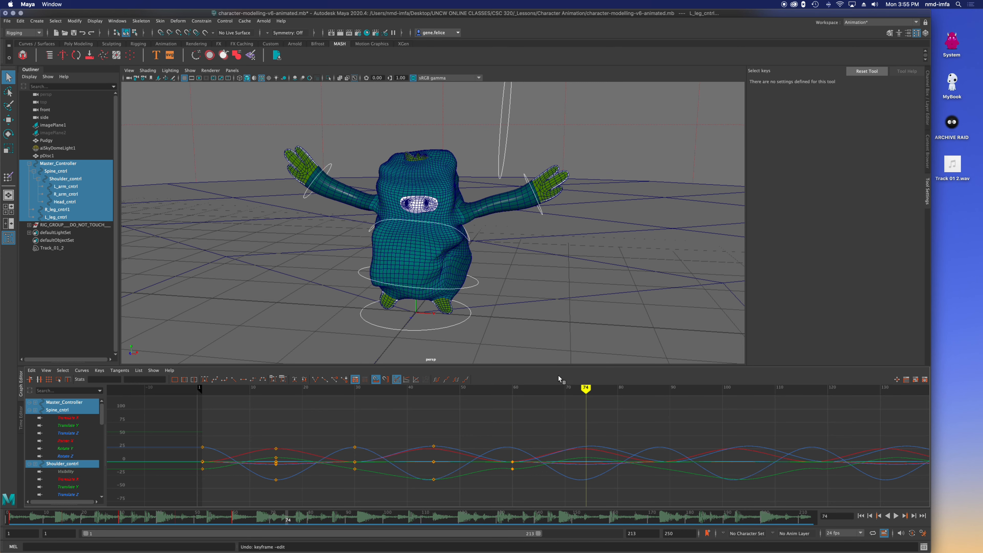
pyautogui.moveTo(586, 388); pyautogui.dragTo(413, 430)
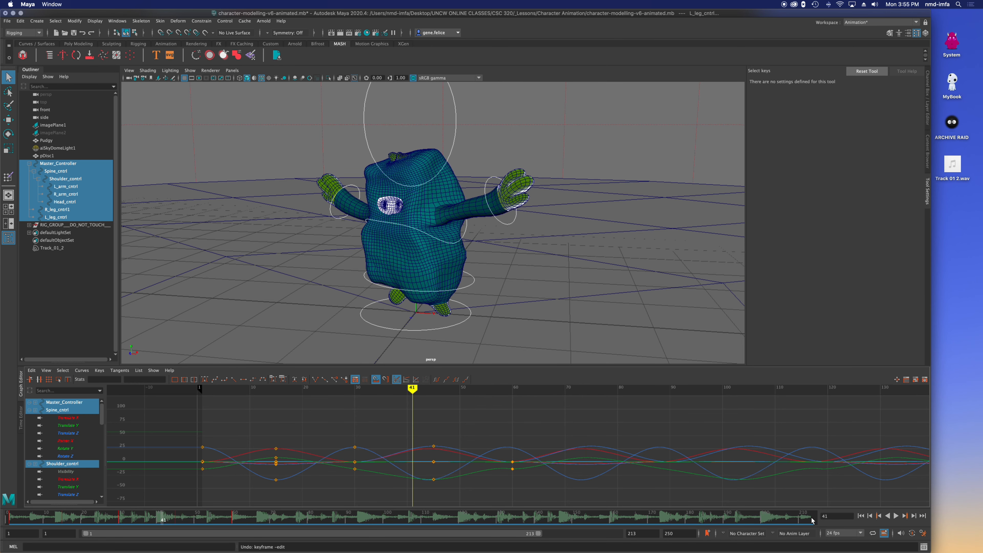
# - Undo the Post Infinity cycling on the control curves
pyautogui.click(71, 371)
pyautogui.moveTo(82, 370)
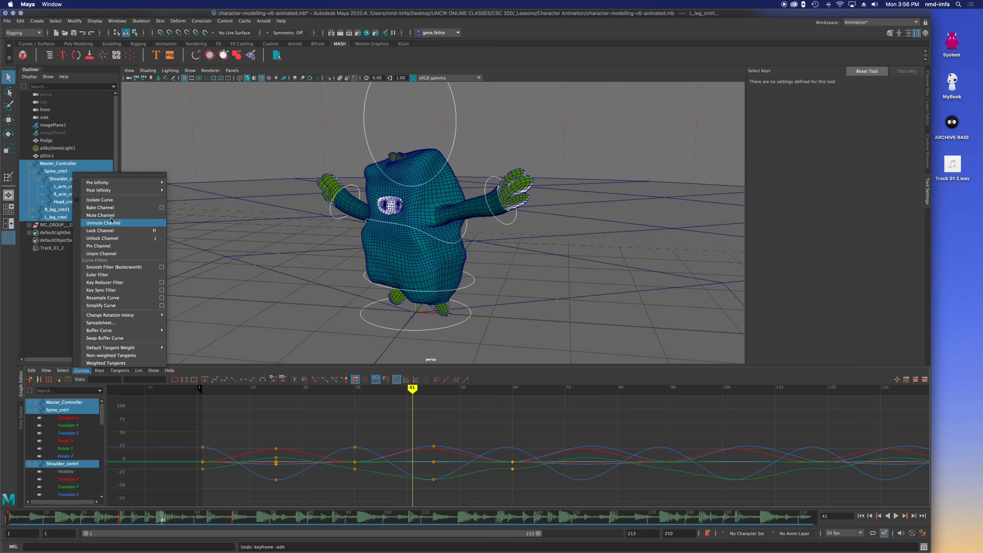
pyautogui.click(378, 456)
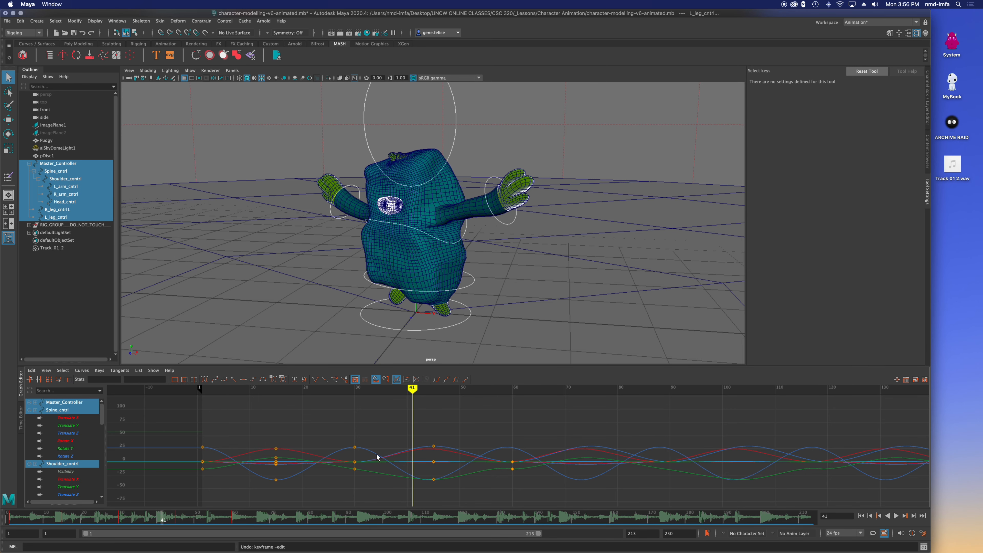
pyautogui.hotkey('ctrl', 'z')
pyautogui.hotkey('ctrl', 'z')
pyautogui.hotkey('ctrl', 'z')
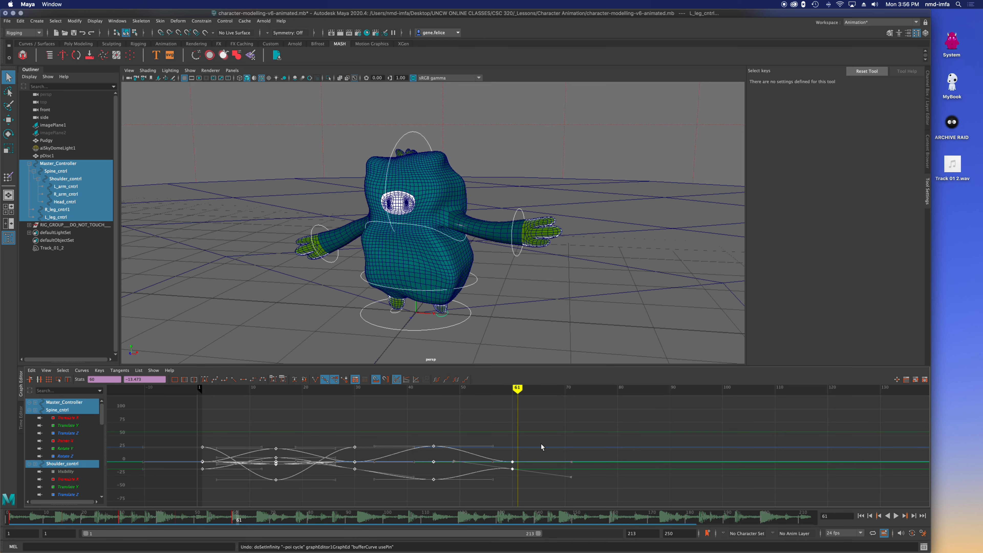
# - Move to frame 60, set the playback range end to 60, and frame all the control curves
pyautogui.moveTo(515, 389); pyautogui.dragTo(511, 389)
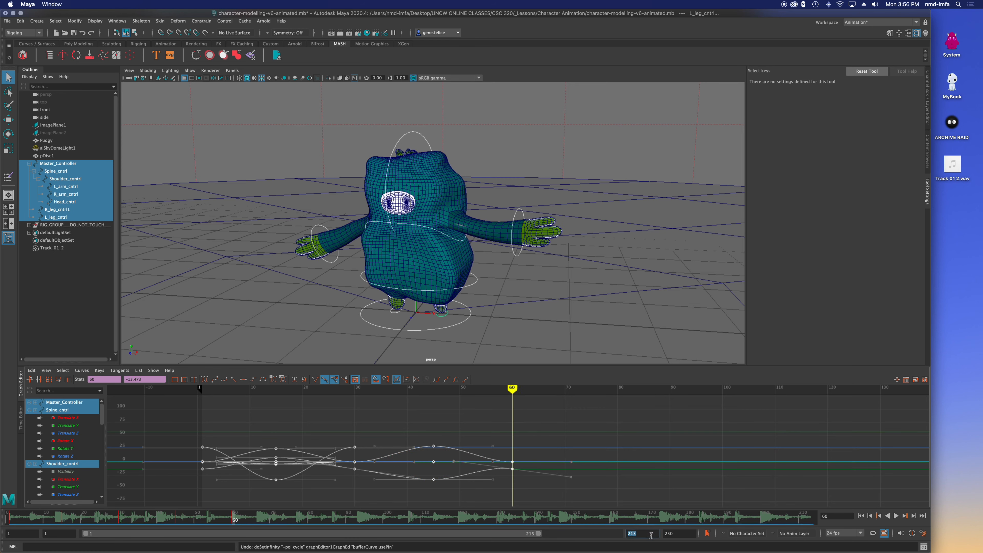
pyautogui.press('Return')
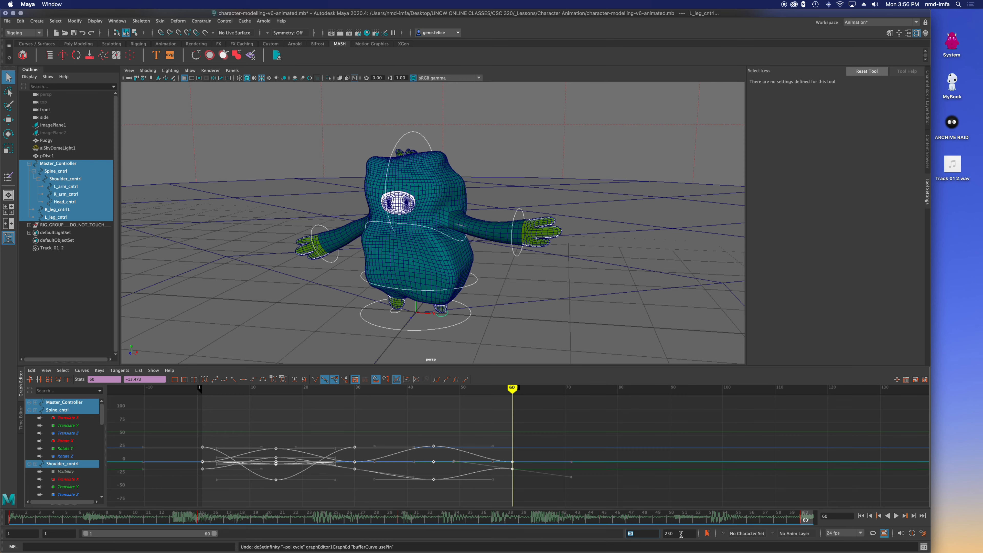
pyautogui.click(175, 379)
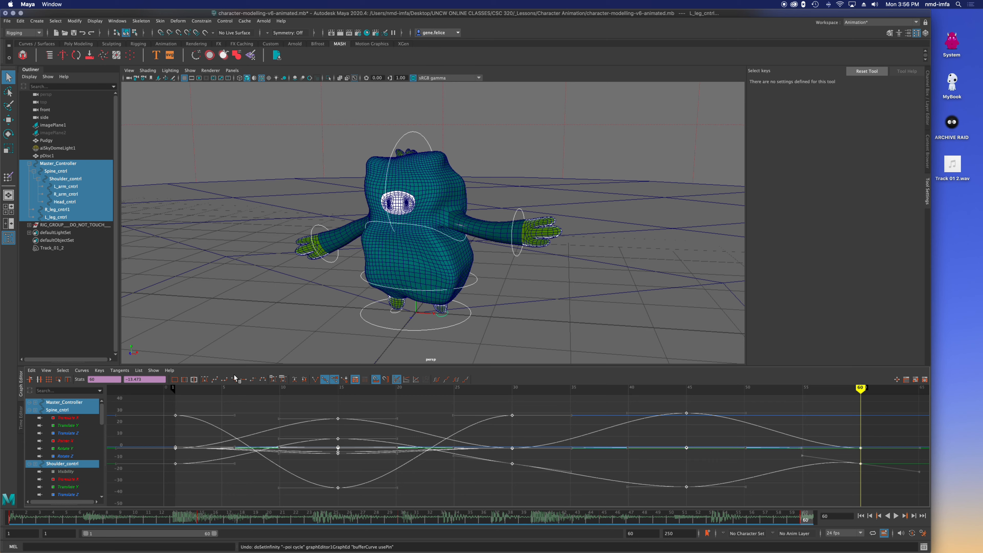
# - Play the shortened animation loop from frame 1 to review it, stop playback, and save the scene
pyautogui.click(860, 516)
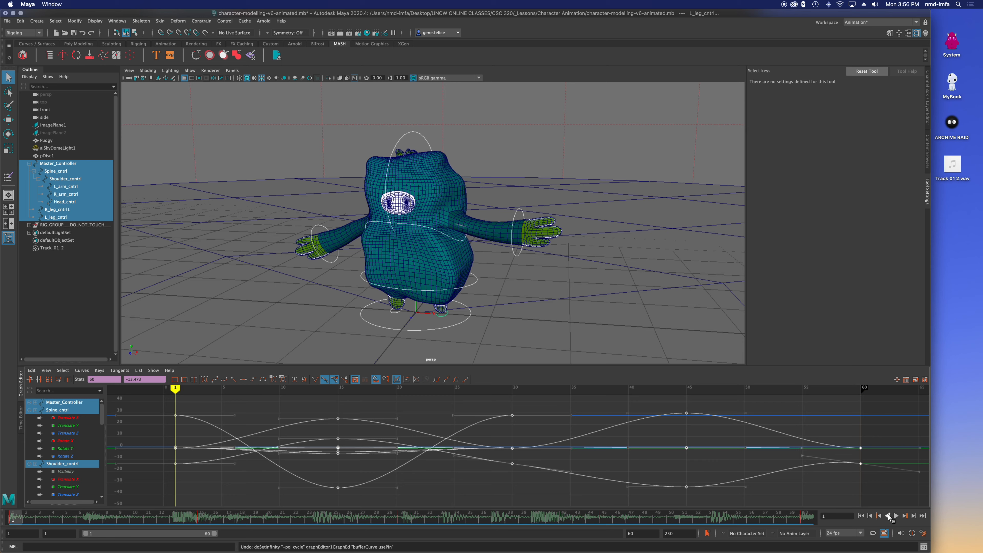
pyautogui.click(896, 516)
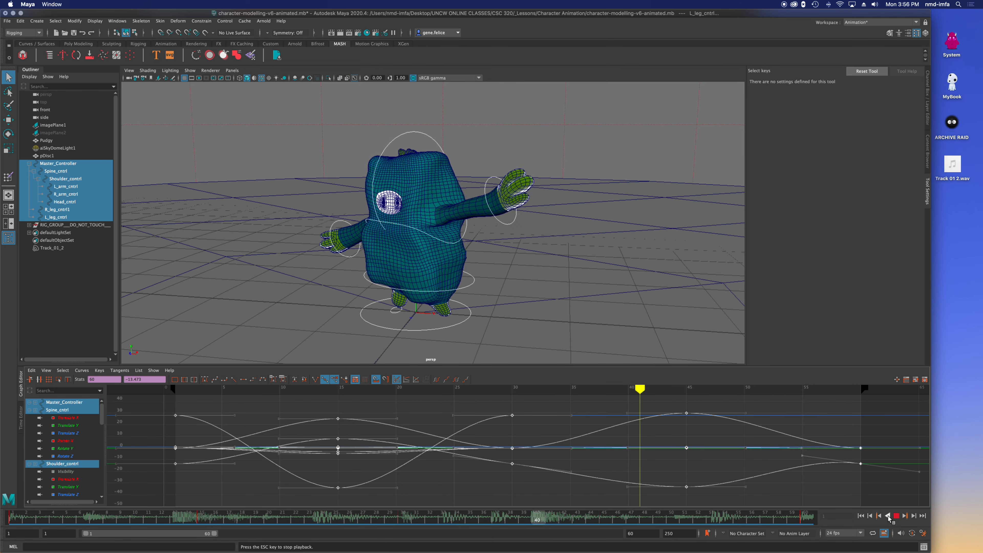
pyautogui.press('space')
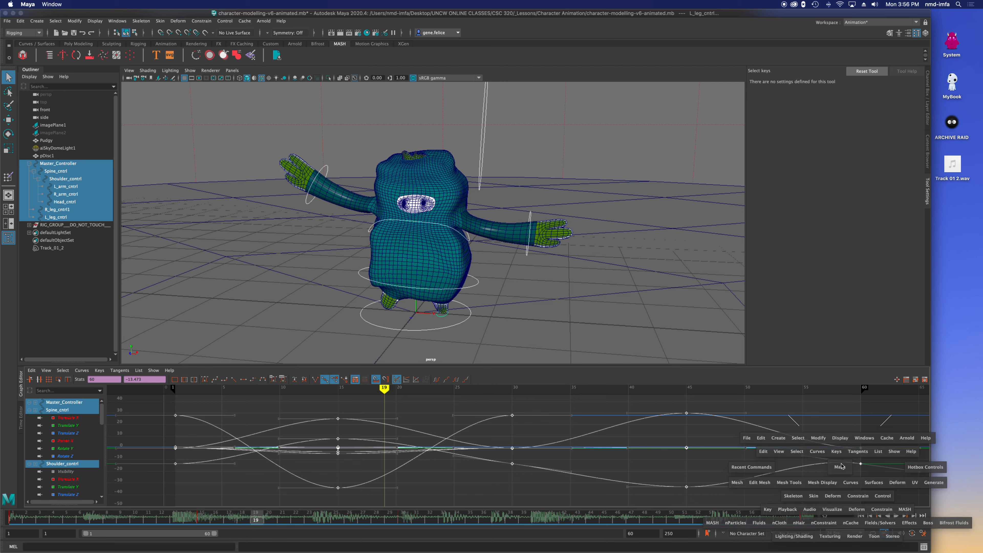
pyautogui.click(896, 517)
pyautogui.press('super+s')
# - Select the head control Head_cntrl and scrub the animation to its middle key at frame 15
pyautogui.click(638, 183)
pyautogui.press('space')
pyautogui.scroll(-8, 428, 435)
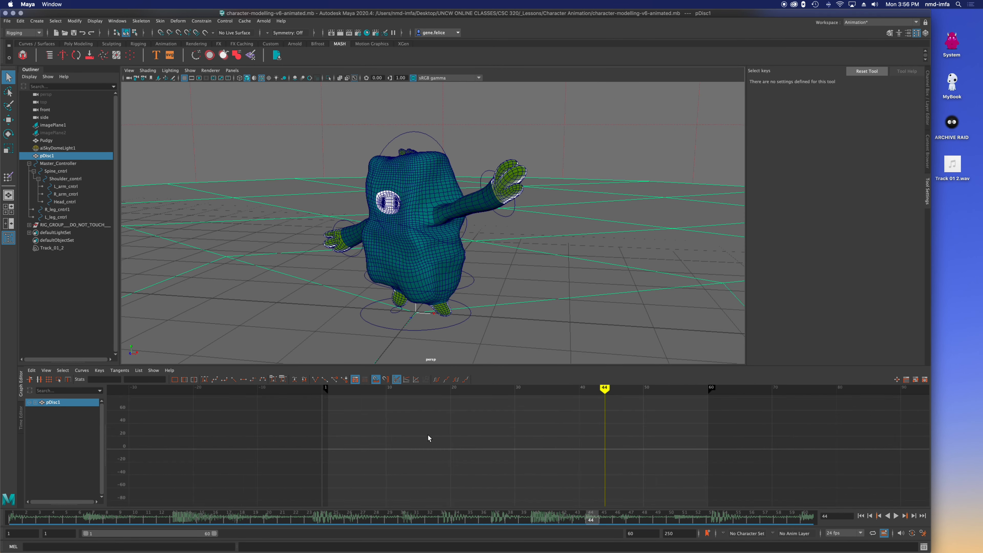
pyautogui.scroll(2, 428, 435)
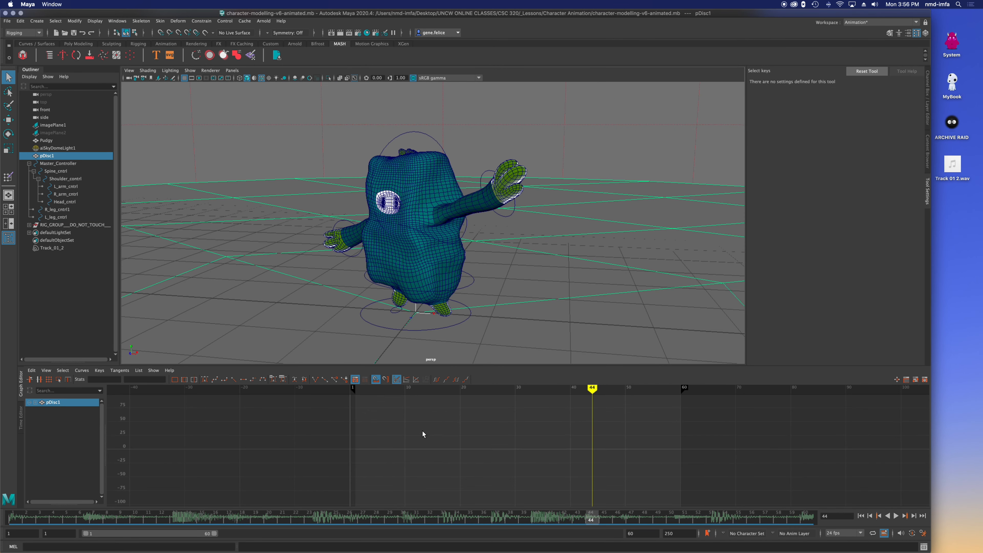
pyautogui.click(58, 172)
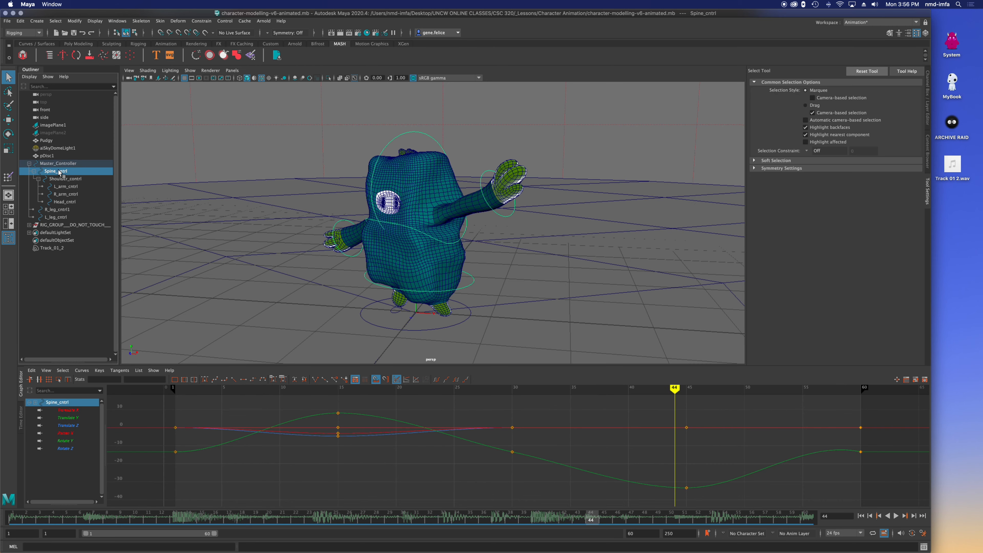
pyautogui.click(385, 146)
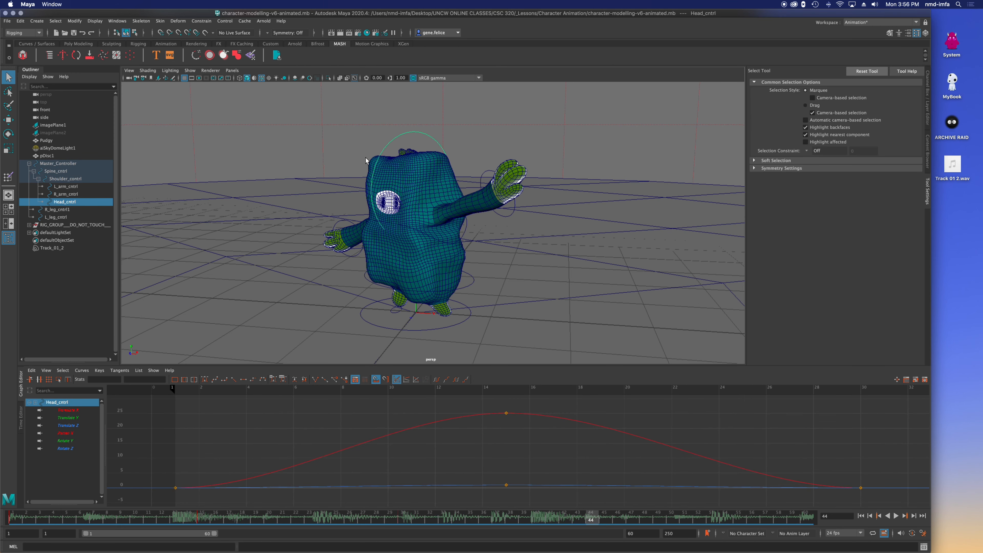
pyautogui.scroll(-3, 525, 446)
pyautogui.moveTo(619, 385)
pyautogui.mouseDown()
pyautogui.moveTo(493, 393)
pyautogui.moveTo(504, 398)
pyautogui.mouseUp()
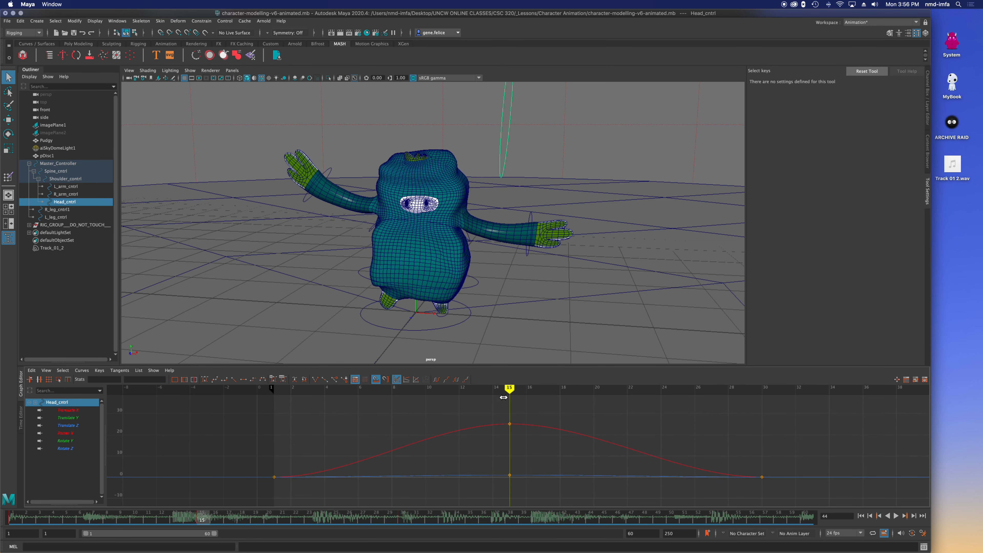
# - Select the Rotate X key at frame 15 and set Head_cntrl's Translate X, Y and Z to 0
pyautogui.click(510, 423)
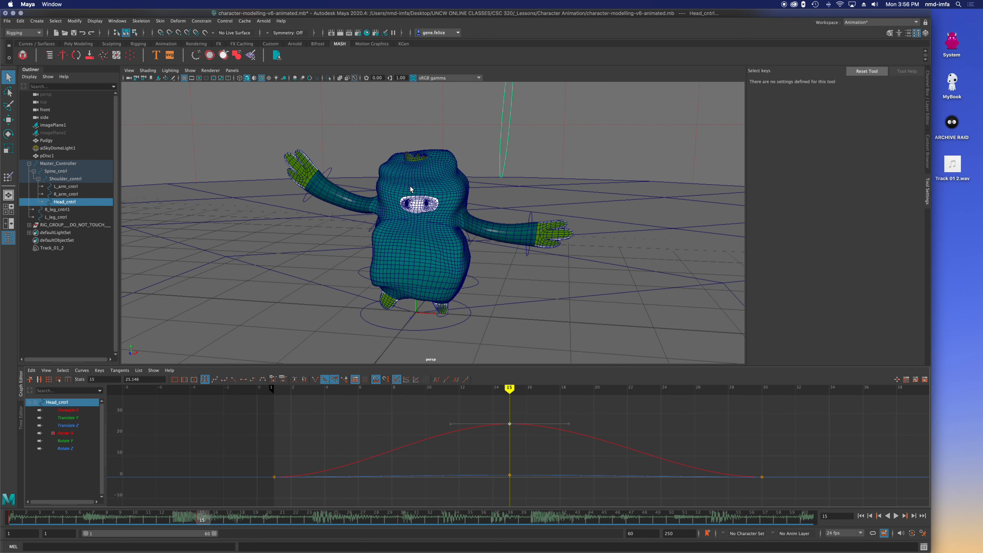
pyautogui.click(928, 100)
pyautogui.moveTo(917, 95); pyautogui.dragTo(918, 102)
pyautogui.write('0')
pyautogui.press('Return')
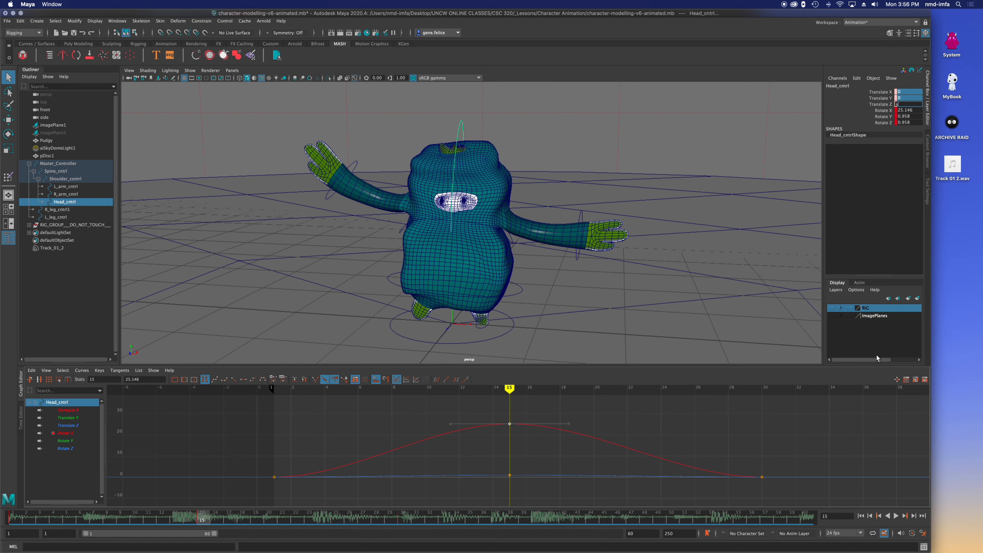
# - Recheck the head control's pose and curves at frame 15, and mute the system sound
pyautogui.moveTo(507, 387)
pyautogui.mouseDown()
pyautogui.moveTo(259, 394)
pyautogui.moveTo(510, 399)
pyautogui.mouseUp()
pyautogui.hotkey('alt', 'v')
pyautogui.press('XF86AudioMute')
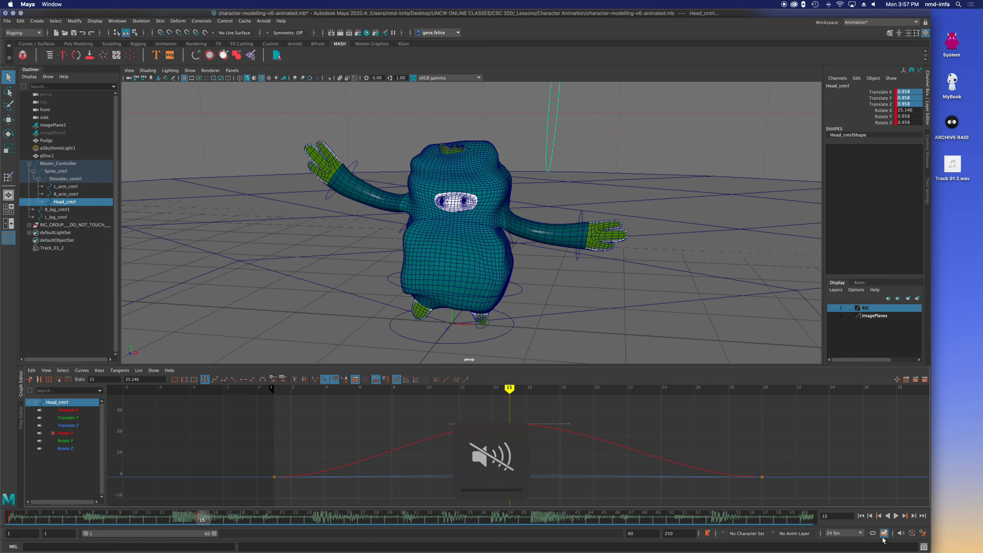
pyautogui.keyDown('alt'); pyautogui.moveTo(318, 444); pyautogui.dragTo(195, 447, button='middle'); pyautogui.keyUp('alt')
pyautogui.scroll(-1, 195, 446)
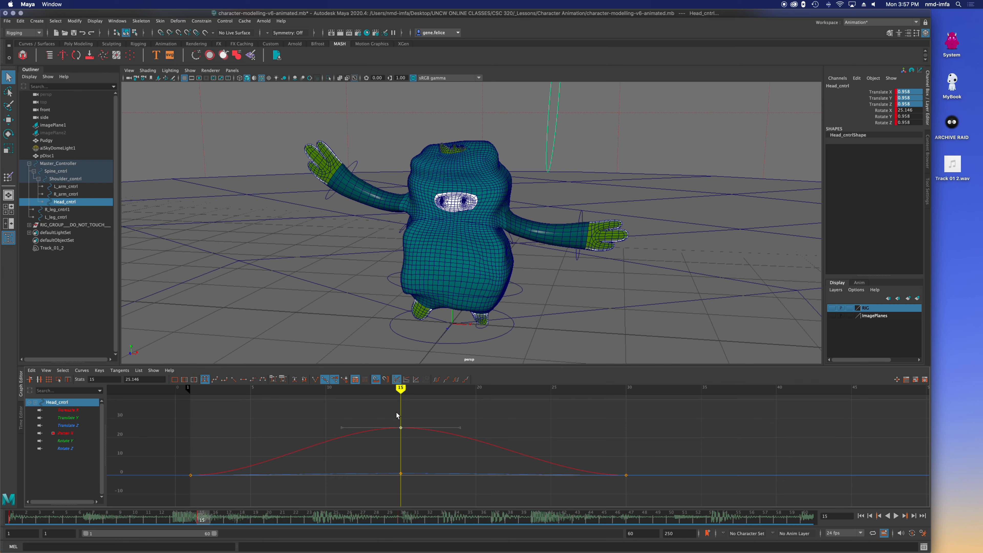
# - Reselect the head control Head_cntrl and delete all of its keys at frame 15
pyautogui.click(70, 253)
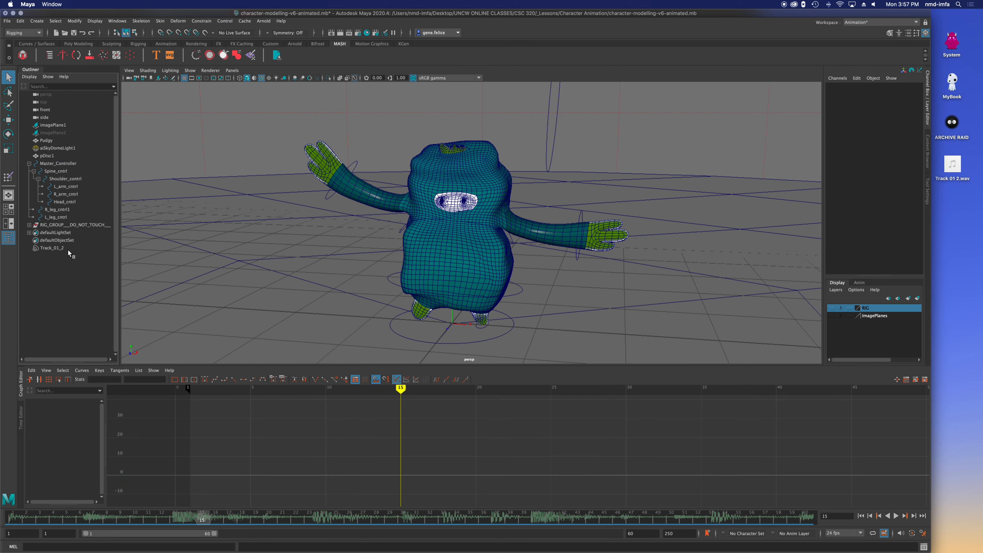
pyautogui.click(68, 202)
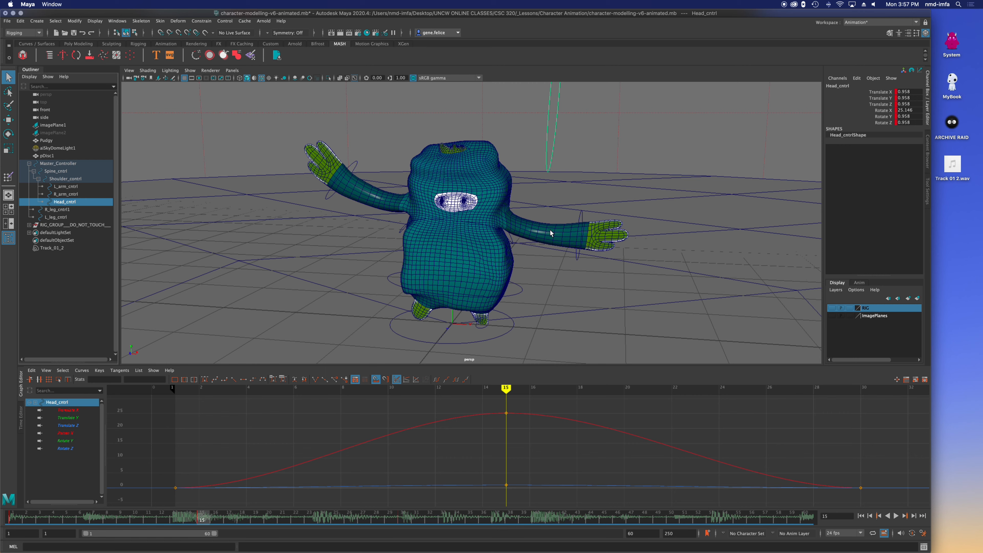
pyautogui.moveTo(492, 402); pyautogui.dragTo(502, 423)
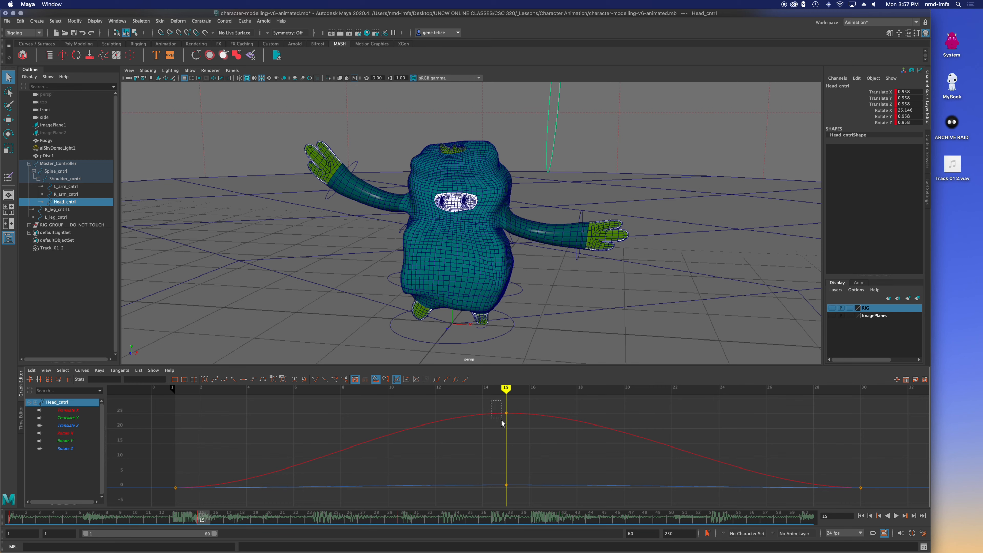
pyautogui.moveTo(513, 499); pyautogui.dragTo(513, 499)
pyautogui.press('Delete')
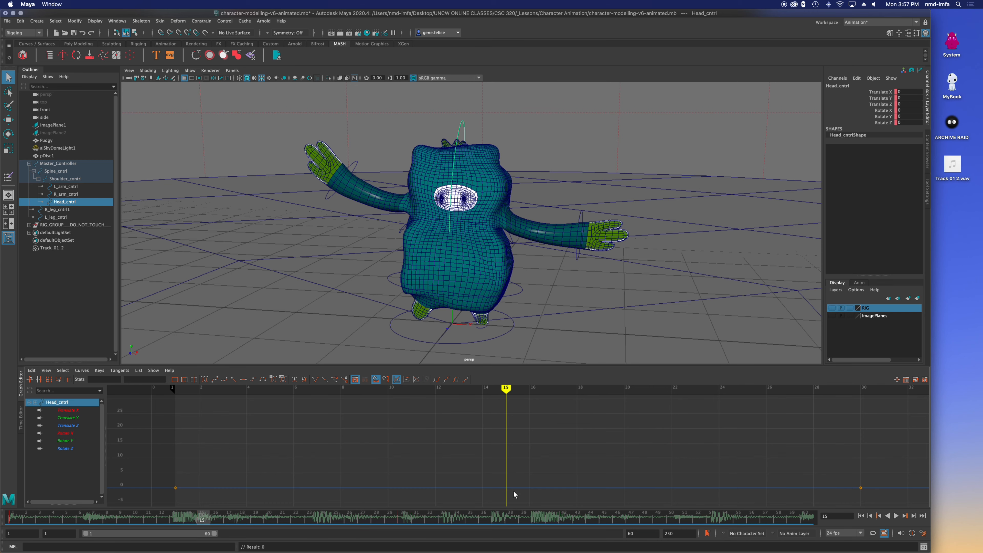
# - Rotate Head_cntrl about X to 39.449 at frame 14 and set a key there
pyautogui.hotkey('alt', 'v')
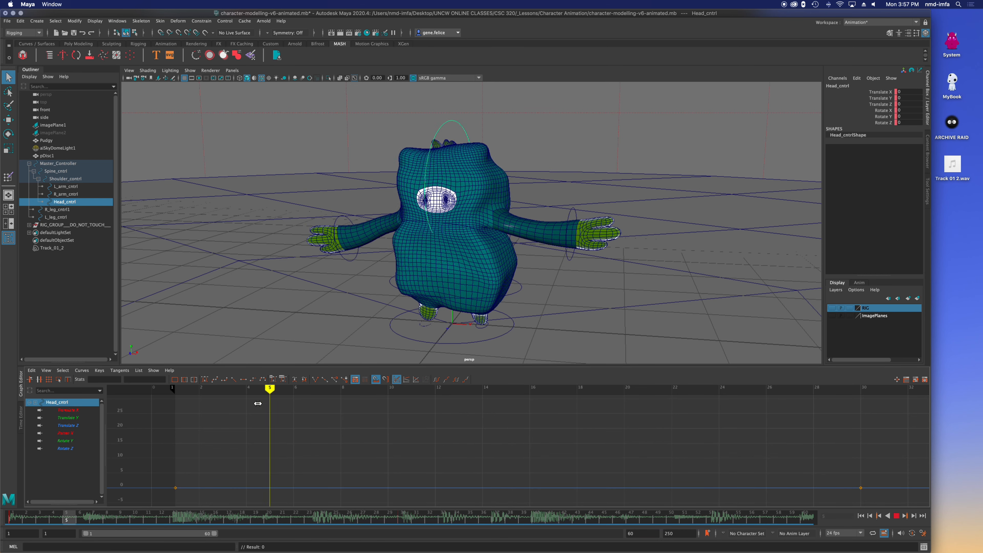
pyautogui.hotkey('alt', 'v')
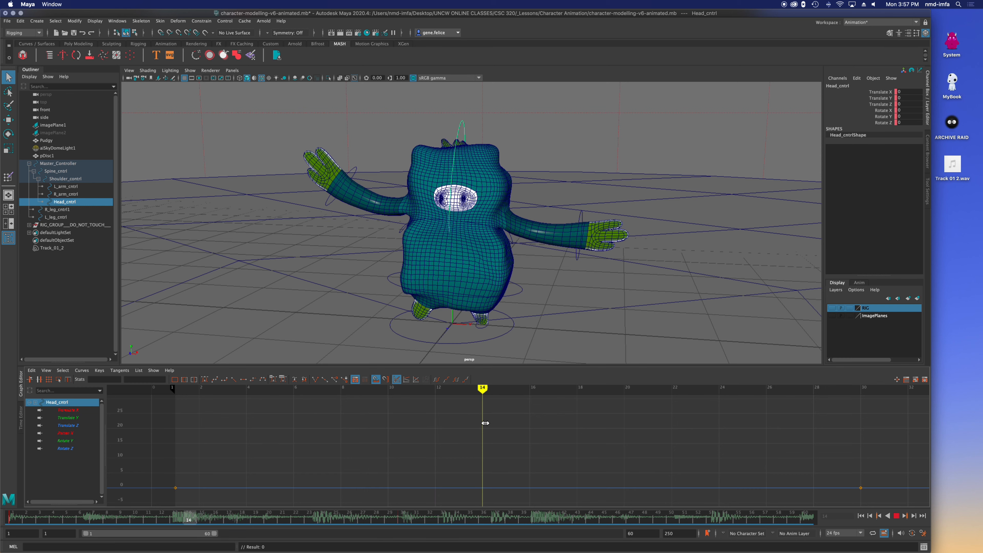
pyautogui.click(460, 130)
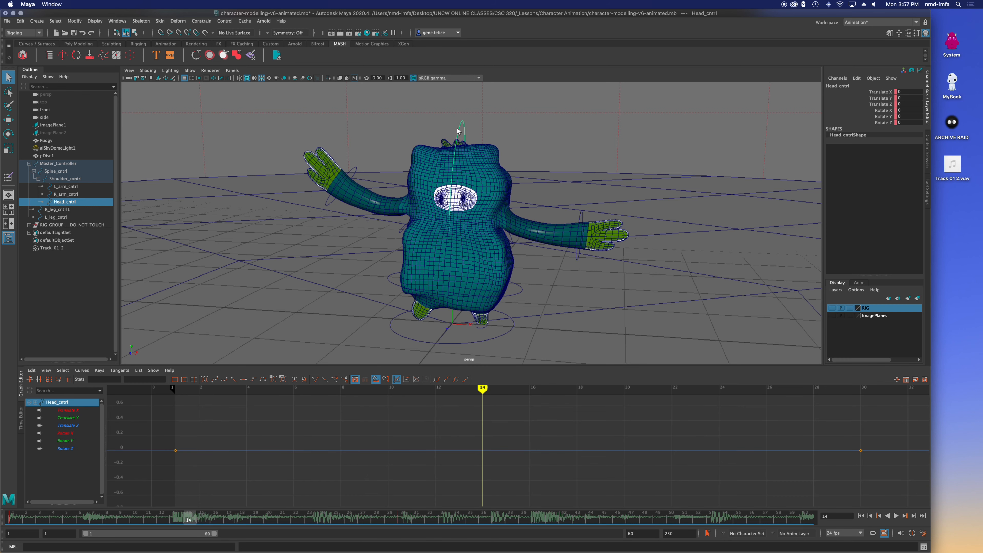
pyautogui.press('r')
pyautogui.press('e')
pyautogui.moveTo(487, 187)
pyautogui.keyDown('alt'); pyautogui.mouseDown()
pyautogui.moveTo(451, 182)
pyautogui.moveTo(484, 177)
pyautogui.moveTo(483, 193)
pyautogui.mouseUp(); pyautogui.keyUp('alt')
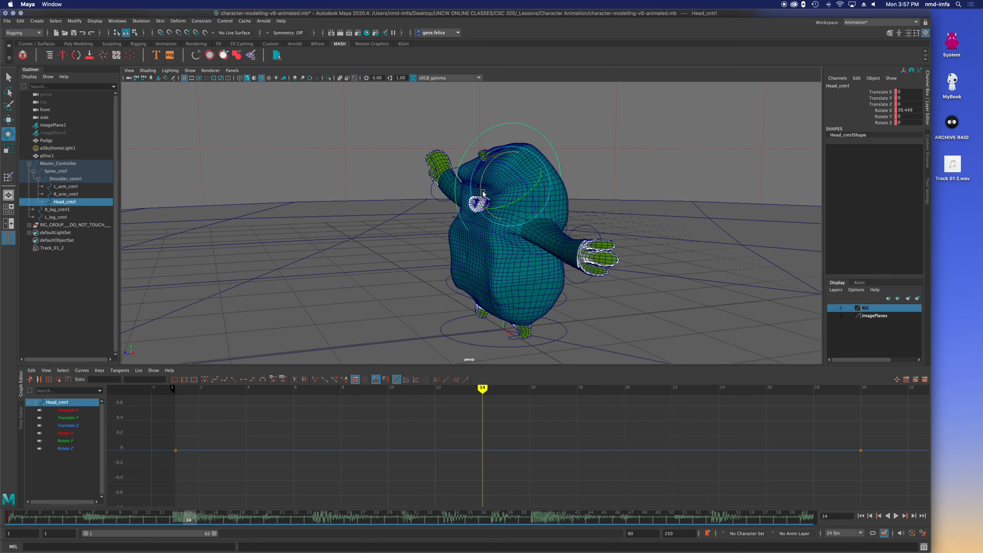
pyautogui.press('s')
pyautogui.scroll(-6, 496, 431)
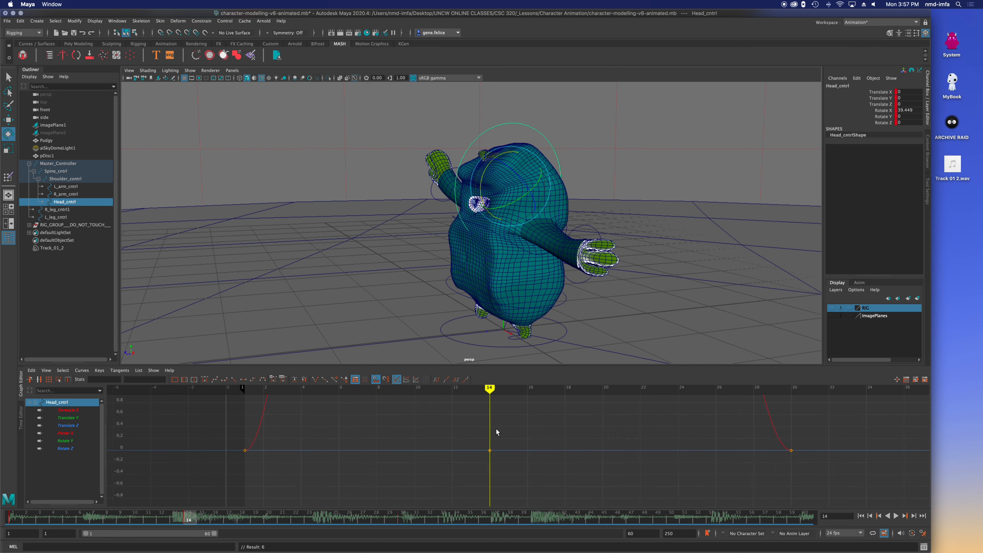
# - Go to frame 45, tilt Head_cntrl to about 20.4 in Rotate X and 6.5 in Rotate Z, and key the pose
pyautogui.keyDown('alt'); pyautogui.moveTo(514, 425); pyautogui.dragTo(463, 462, button='middle'); pyautogui.keyUp('alt')
pyautogui.moveTo(448, 388)
pyautogui.mouseDown()
pyautogui.moveTo(325, 388)
pyautogui.moveTo(845, 389)
pyautogui.moveTo(782, 389)
pyautogui.moveTo(802, 389)
pyautogui.mouseUp()
pyautogui.keyDown('alt'); pyautogui.moveTo(537, 235); pyautogui.dragTo(654, 242); pyautogui.keyUp('alt')
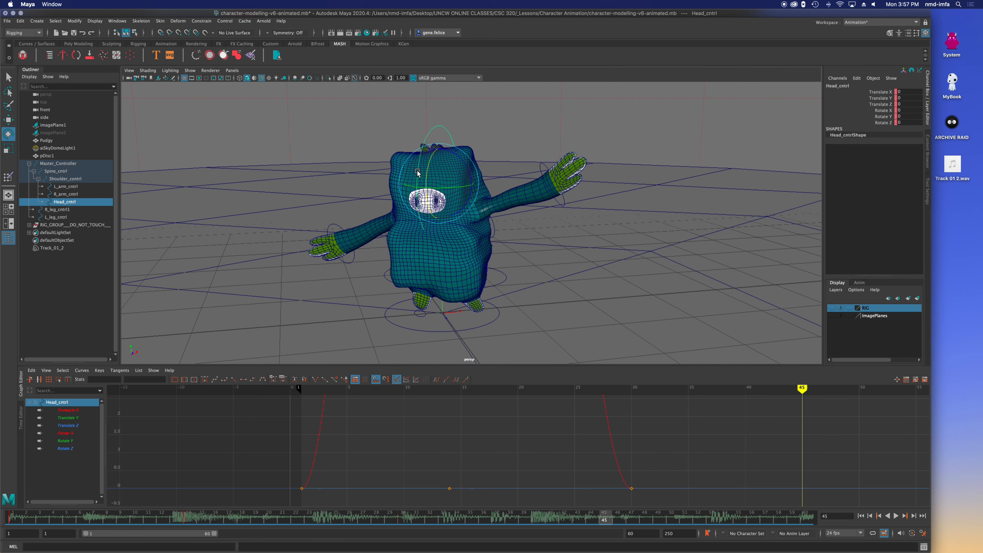
pyautogui.moveTo(418, 172)
pyautogui.mouseDown()
pyautogui.moveTo(399, 170)
pyautogui.moveTo(416, 182)
pyautogui.mouseUp()
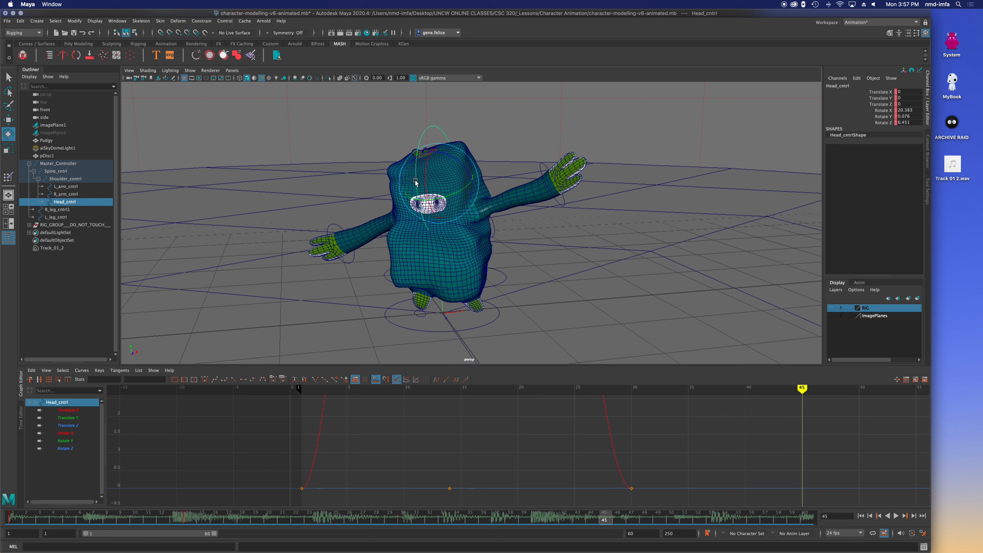
pyautogui.press('s')
# - Copy Head_cntrl's neutral keys from frame 30 to frame 60 and save the scene
pyautogui.keyDown('alt'); pyautogui.moveTo(739, 429); pyautogui.dragTo(542, 441, button='middle'); pyautogui.keyUp('alt')
pyautogui.scroll(-3, 543, 440)
pyautogui.scroll(-2, 544, 435)
pyautogui.moveTo(477, 473); pyautogui.dragTo(478, 475)
pyautogui.moveTo(622, 389); pyautogui.dragTo(322, 388)
pyautogui.press('super+v')
pyautogui.press('super+s')
# - Return the animation to frame 1 with the head curves framed, and save the scene again
pyautogui.keyDown('alt'); pyautogui.moveTo(621, 296); pyautogui.dragTo(501, 304); pyautogui.keyUp('alt')
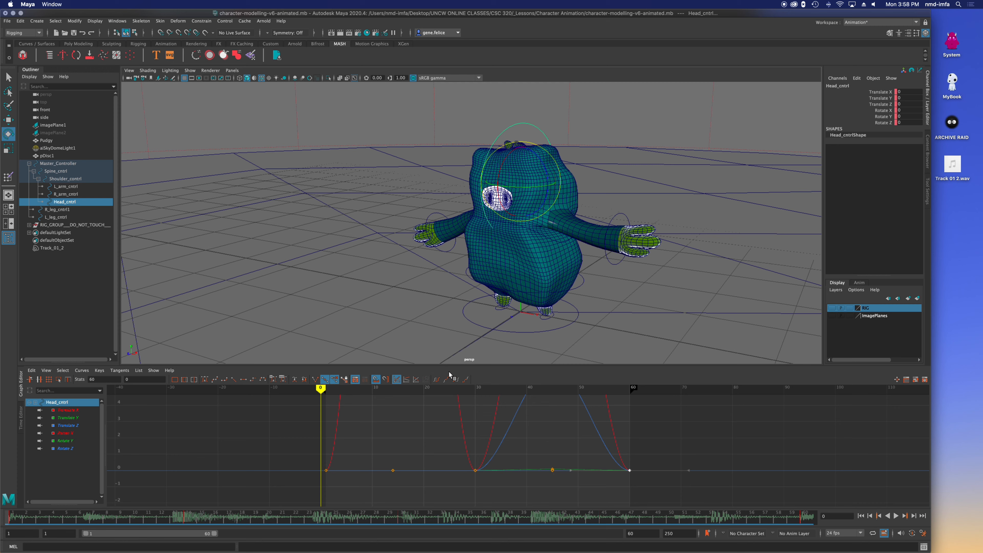
pyautogui.click(174, 381)
pyautogui.moveTo(429, 392)
pyautogui.mouseDown()
pyautogui.moveTo(208, 396)
pyautogui.moveTo(777, 410)
pyautogui.moveTo(396, 454)
pyautogui.moveTo(116, 464)
pyautogui.moveTo(172, 460)
pyautogui.mouseUp()
pyautogui.press('super+s')
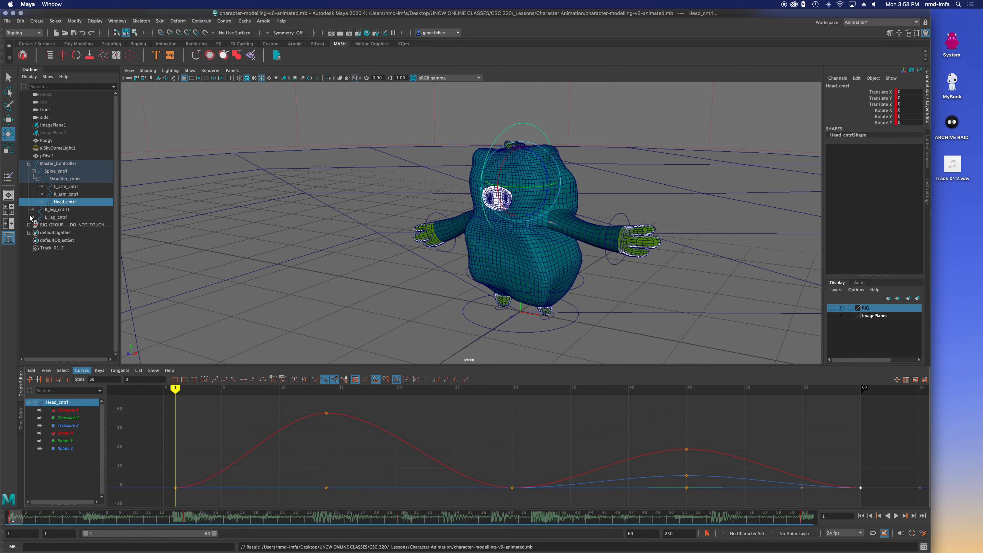
# - Key Master_Controller at frame 1, then move it forward to Translate Z 0.429 and key it at frame 30
pyautogui.click(55, 163)
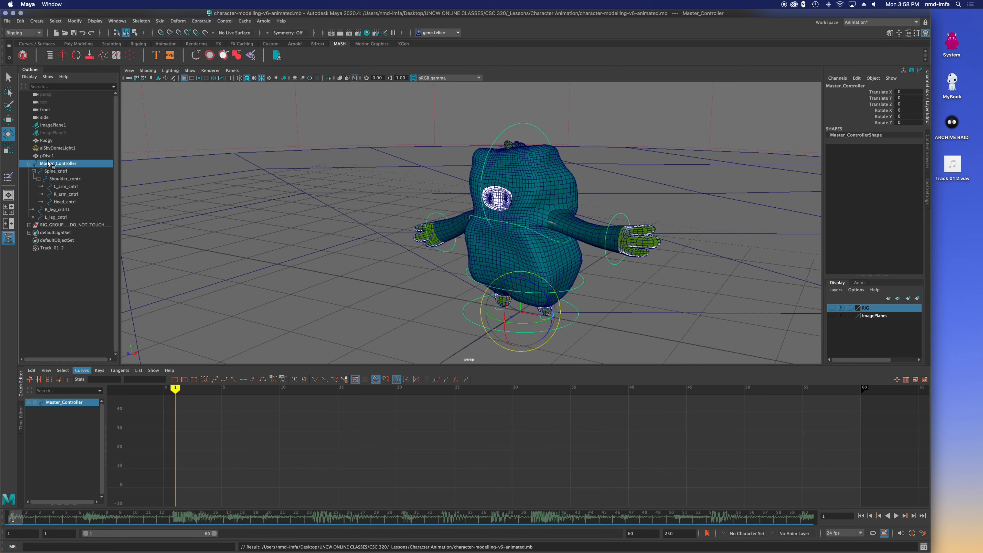
pyautogui.press('w')
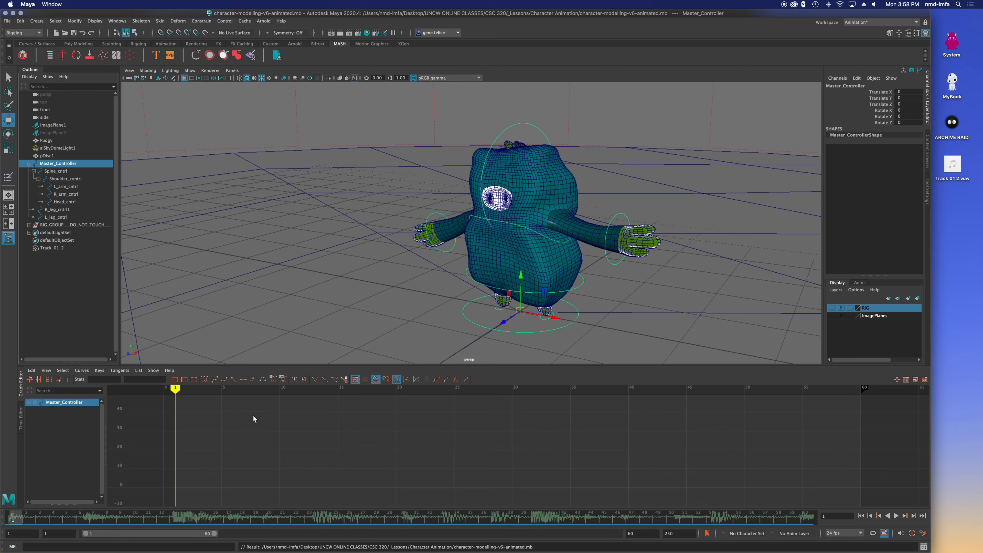
pyautogui.press('s')
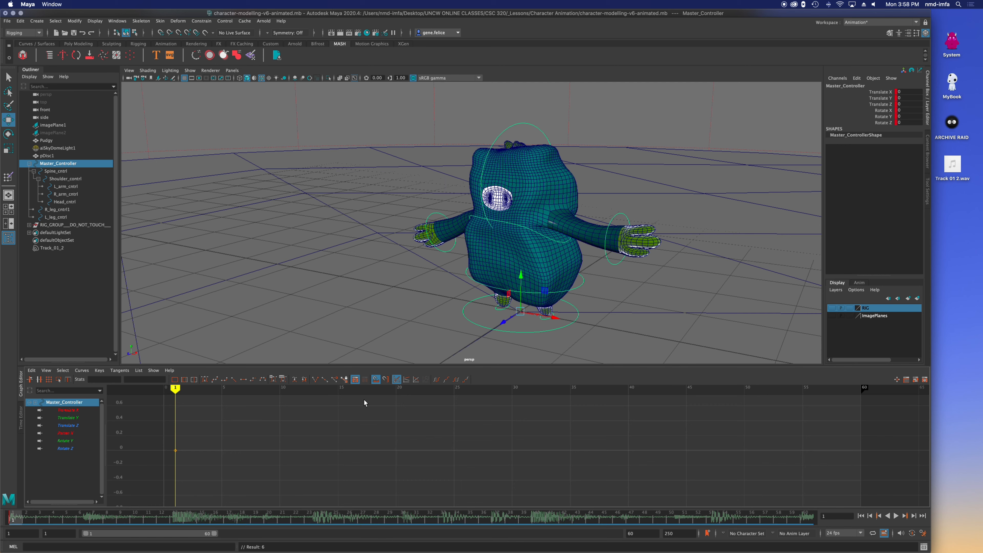
pyautogui.moveTo(498, 390); pyautogui.dragTo(508, 390)
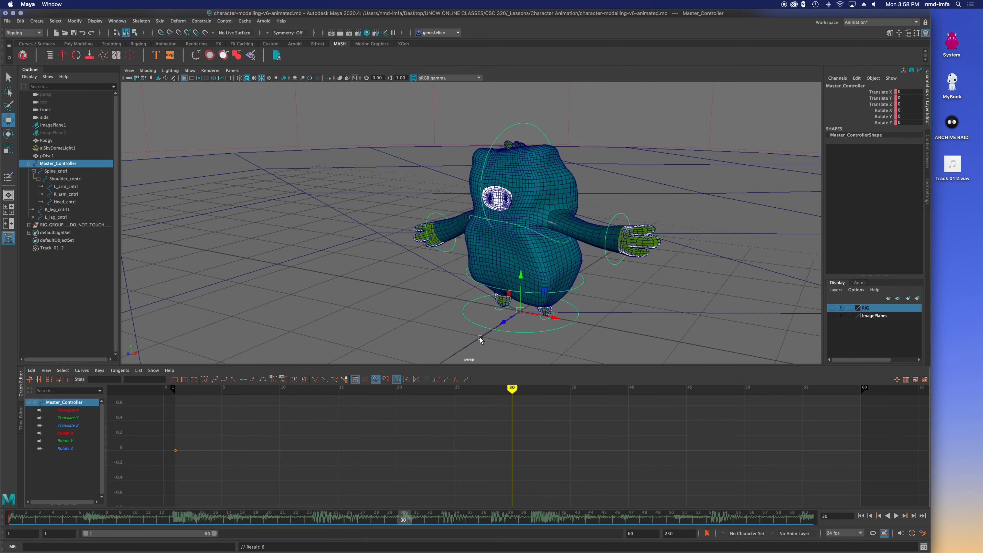
pyautogui.moveTo(502, 324); pyautogui.dragTo(487, 337)
pyautogui.press('s')
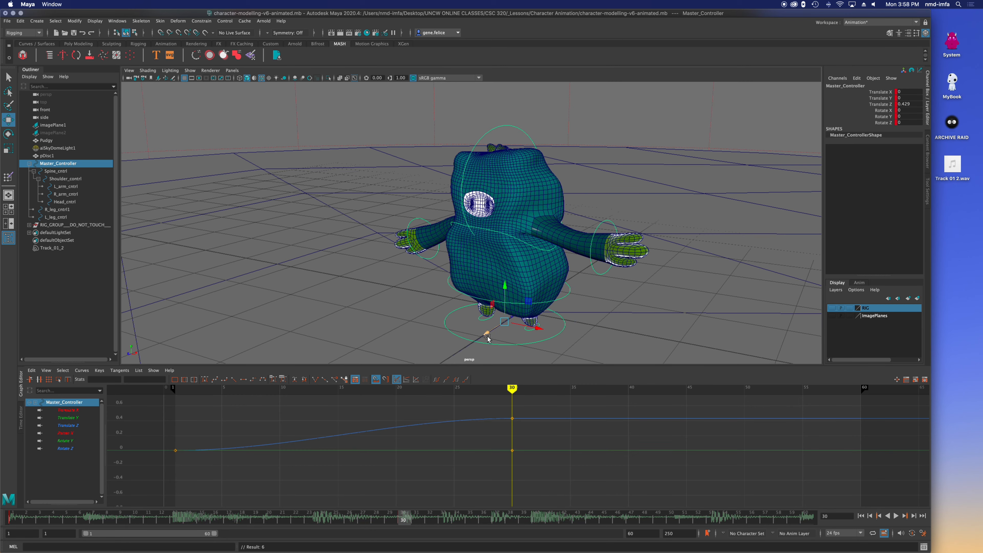
# - Copy Master_Controller's frame 1 keys to frame 60 and save the scene
pyautogui.moveTo(513, 388); pyautogui.dragTo(859, 396)
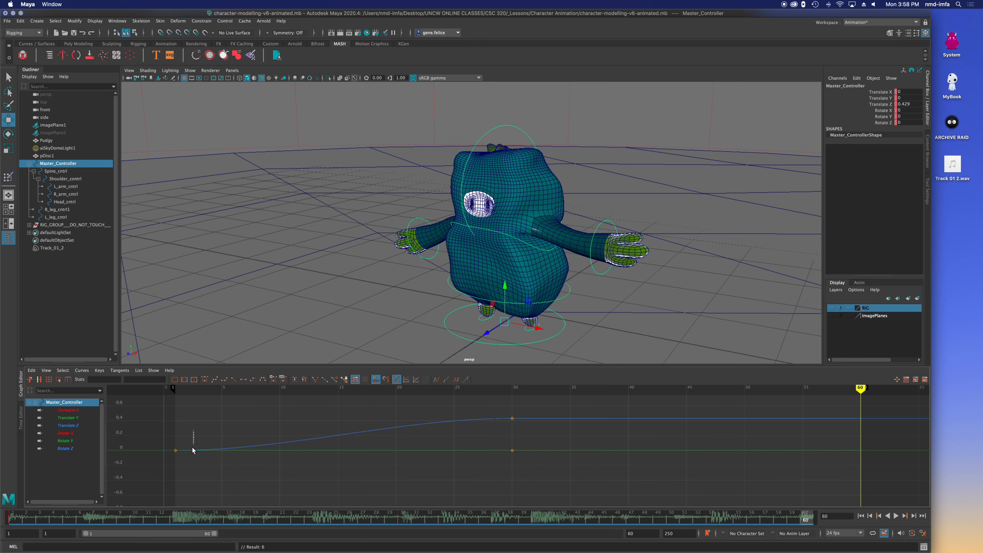
pyautogui.moveTo(167, 461); pyautogui.dragTo(168, 460)
pyautogui.press('super+c')
pyautogui.press('super+v')
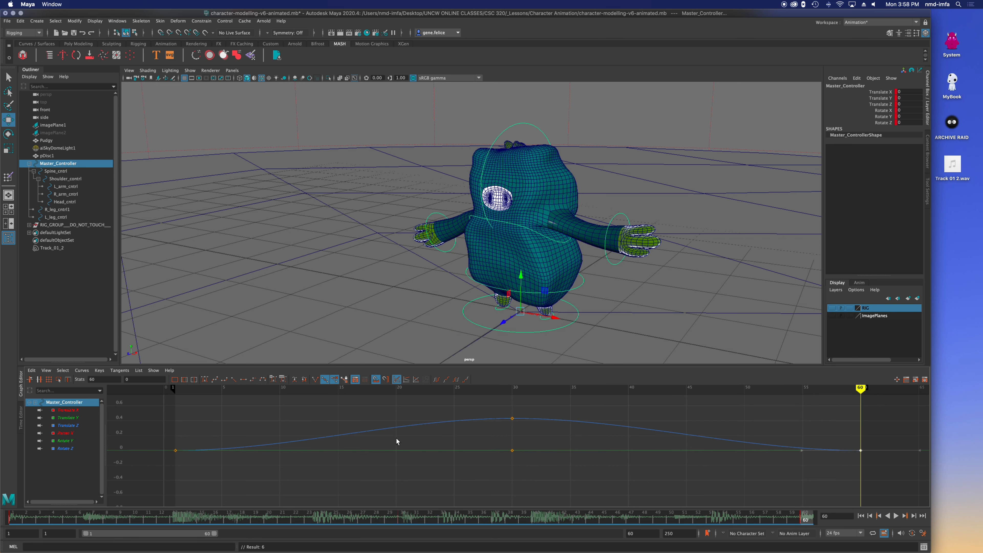
pyautogui.press('super+s')
# - Raise the system volume, play the animation from frame 1 to review it, stop playback, and save the scene
pyautogui.moveTo(543, 389)
pyautogui.mouseDown()
pyautogui.moveTo(252, 419)
pyautogui.moveTo(196, 434)
pyautogui.moveTo(611, 411)
pyautogui.moveTo(779, 419)
pyautogui.moveTo(164, 464)
pyautogui.moveTo(173, 463)
pyautogui.mouseUp()
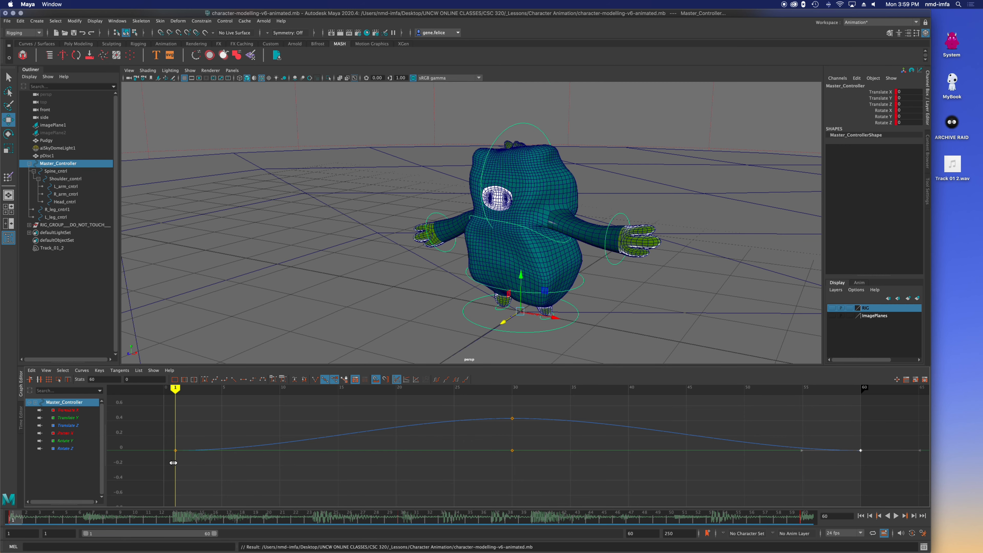
pyautogui.press('XF86AudioRaiseVolume')
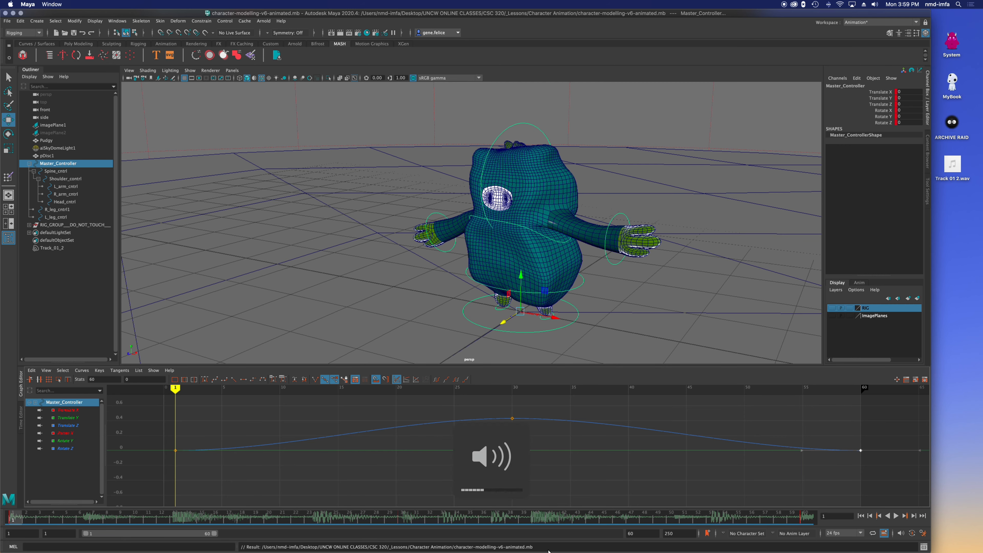
pyautogui.click(895, 516)
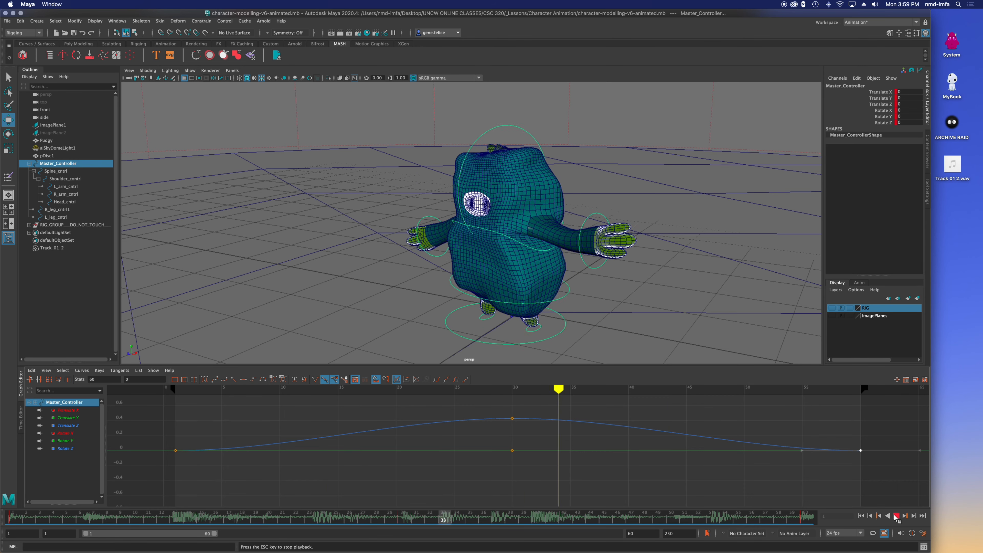
pyautogui.click(896, 516)
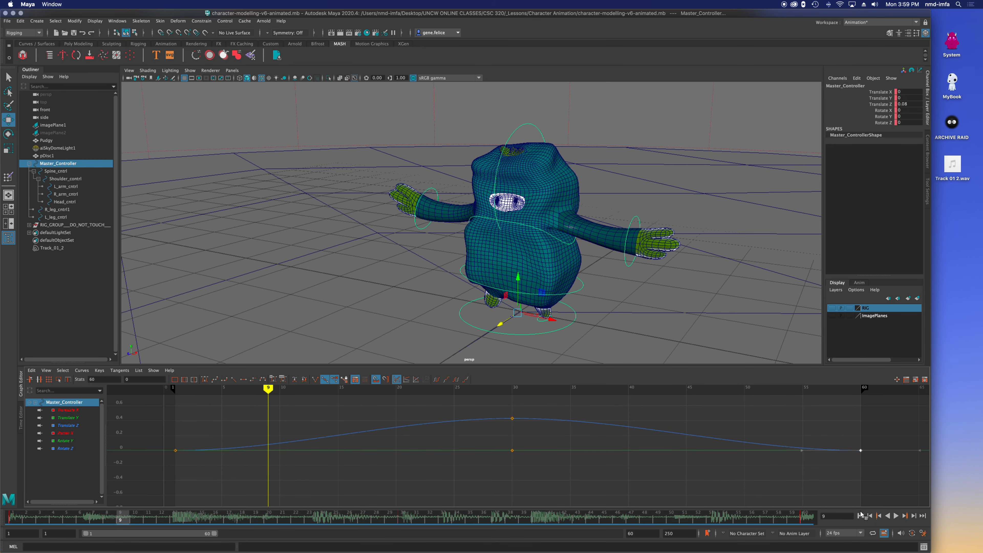
pyautogui.press('super+s')
# - Select all controls from Master_Controller through L_leg_cntrl and select all their animation keys in the graph
pyautogui.scroll(-3, 657, 471)
pyautogui.keyDown('alt'); pyautogui.moveTo(637, 461); pyautogui.dragTo(519, 445, button='middle'); pyautogui.keyUp('alt')
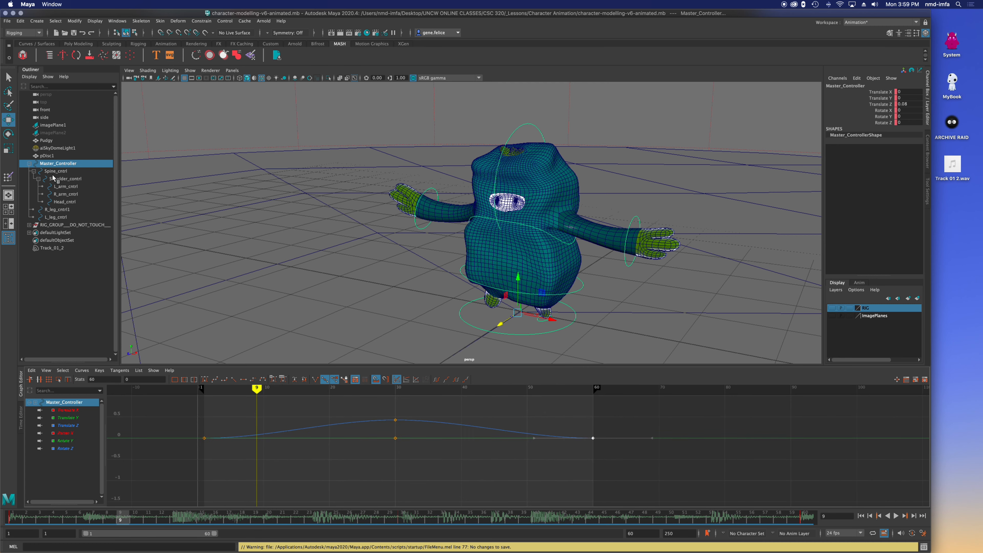
pyautogui.moveTo(49, 168); pyautogui.dragTo(61, 188)
pyautogui.keyDown('shift'); pyautogui.click(61, 218); pyautogui.keyUp('shift')
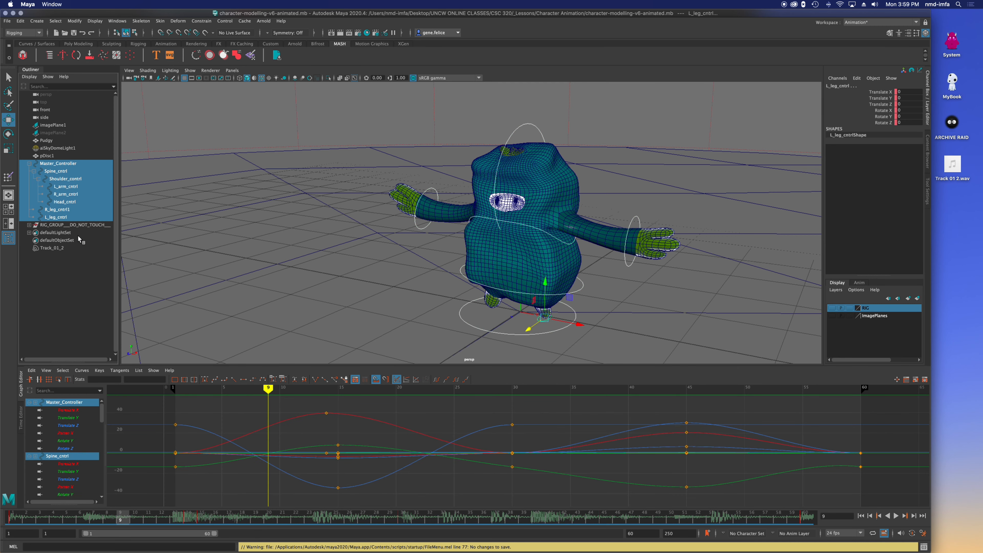
pyautogui.press('f')
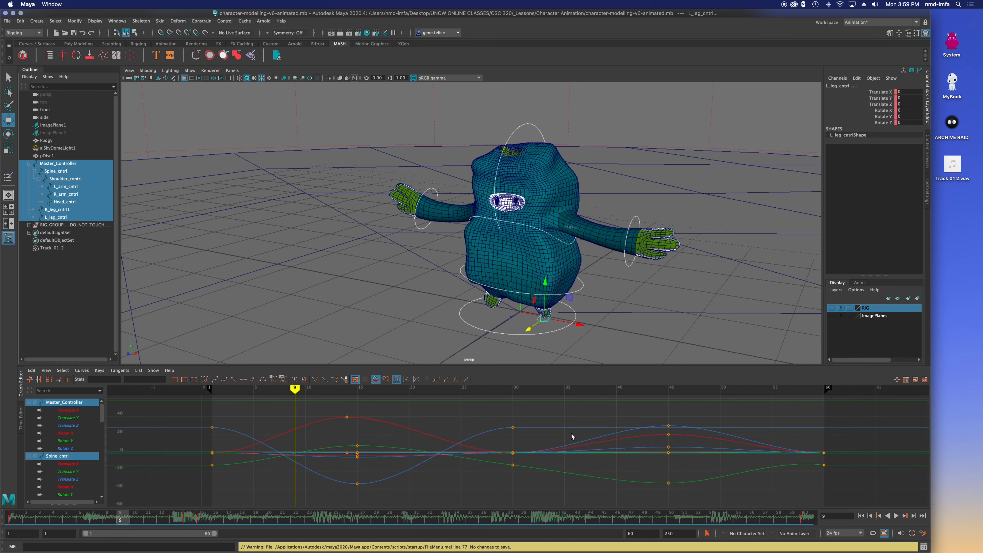
pyautogui.moveTo(856, 414); pyautogui.dragTo(193, 501)
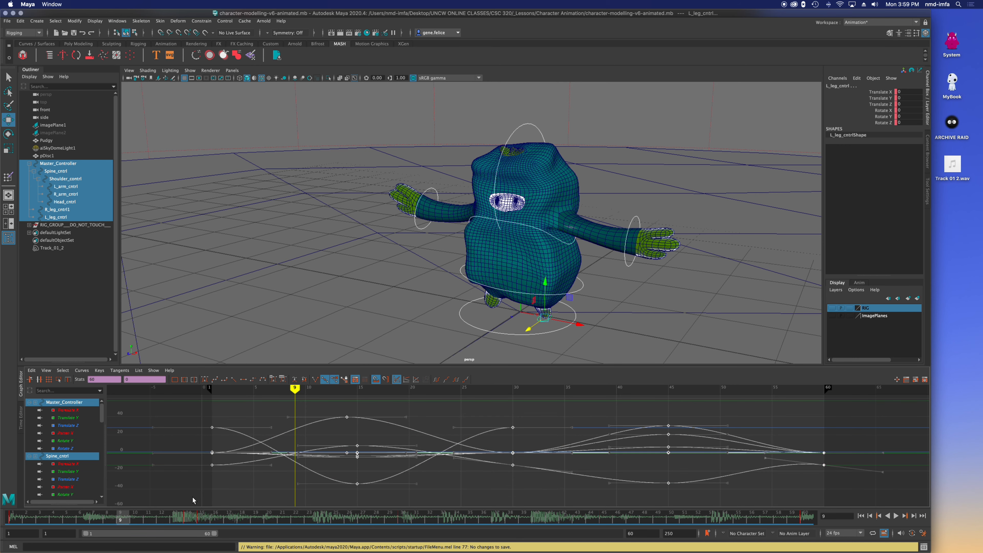
# - Set the selected curves' post-infinity behaviour to Cycle with Offset
pyautogui.scroll(-2, 433, 455)
pyautogui.keyDown('alt'); pyautogui.moveTo(455, 455); pyautogui.dragTo(307, 453, button='middle'); pyautogui.keyUp('alt')
pyautogui.click(81, 371)
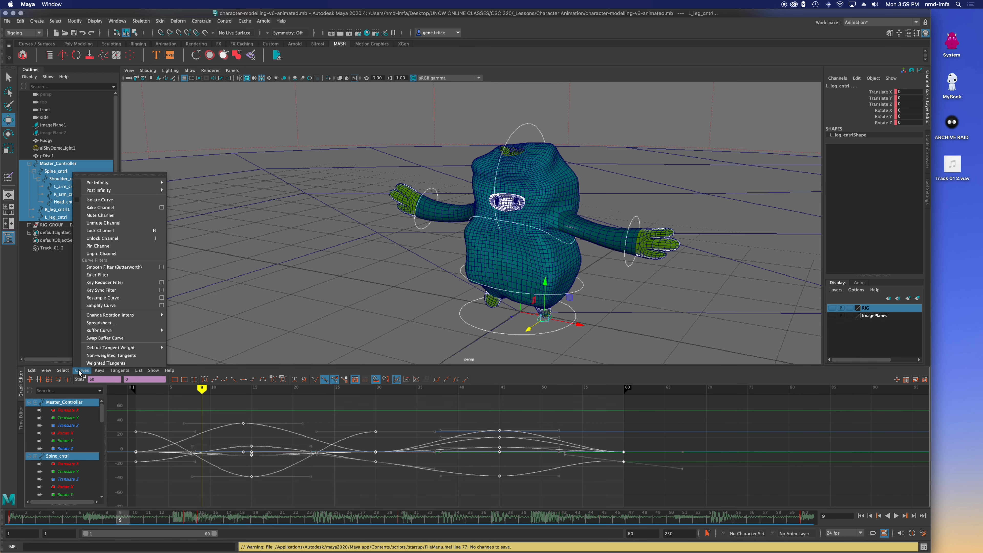
pyautogui.moveTo(124, 191)
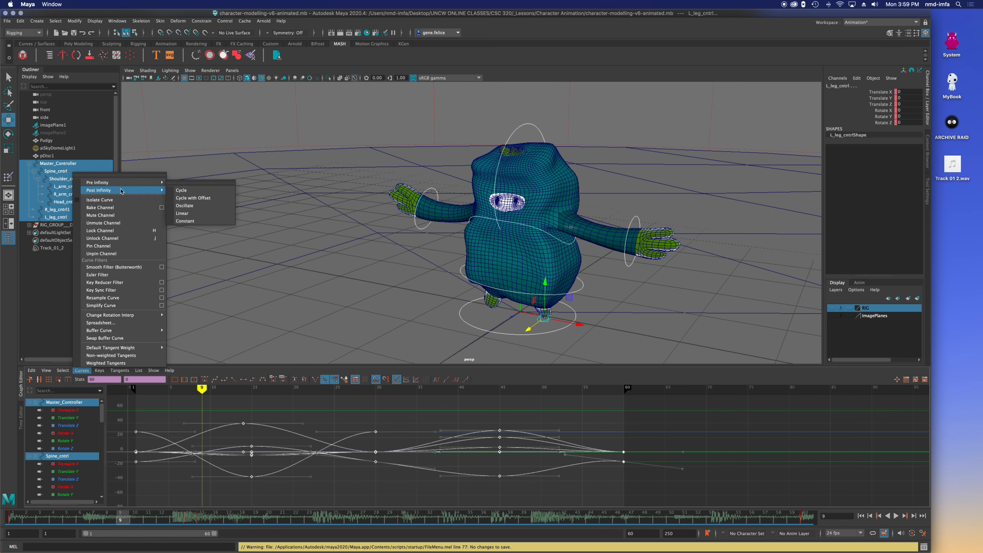
pyautogui.click(205, 198)
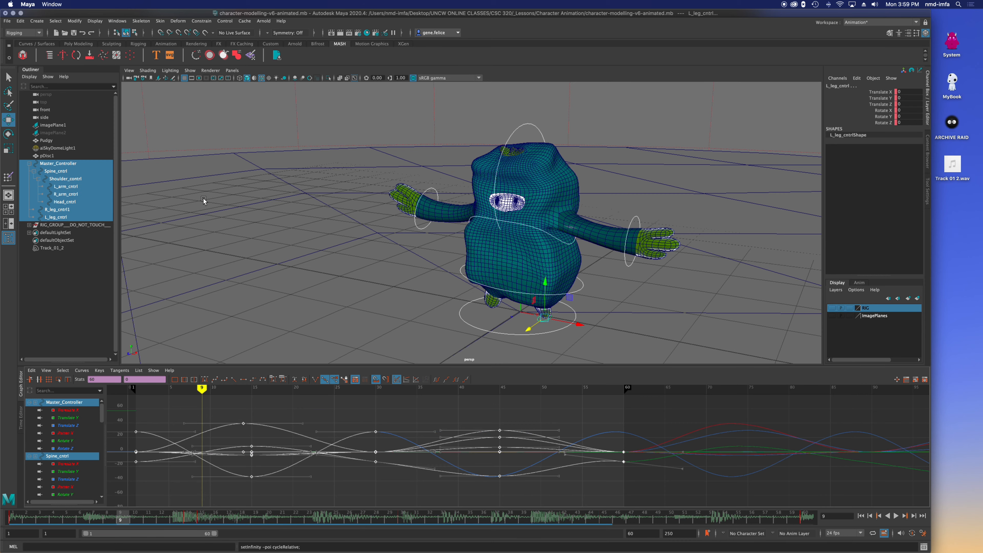
# - Play the animation from frame 1 to check the looping motion, and stop playback
pyautogui.click(862, 516)
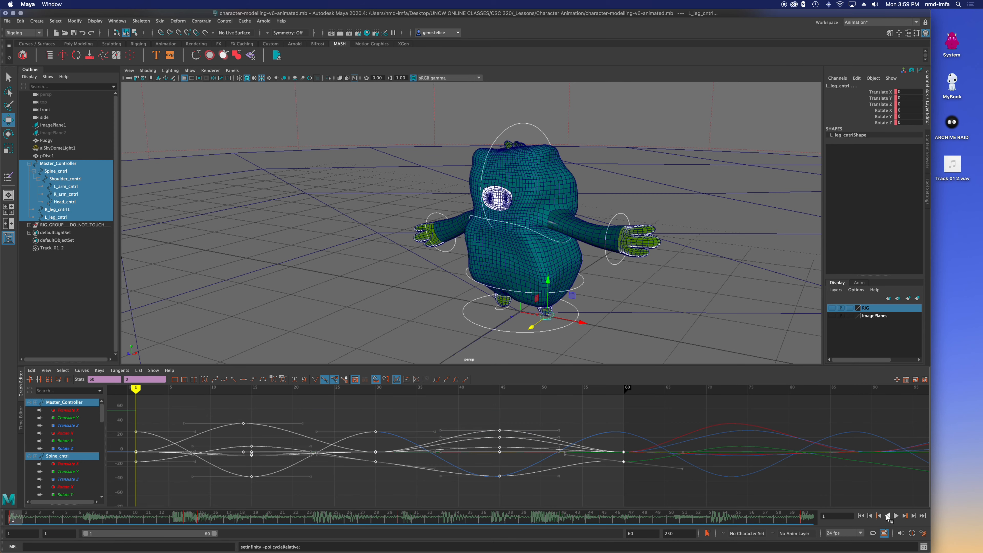
pyautogui.click(896, 517)
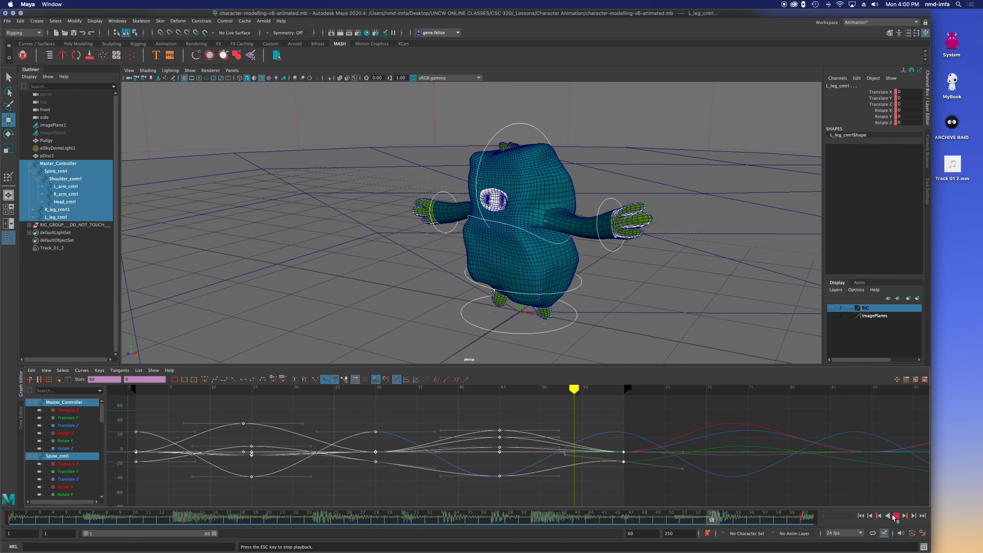
pyautogui.click(895, 516)
# - Set the playback end frame to 180 and play the extended animation from frame 1 before stopping it
pyautogui.click(642, 533)
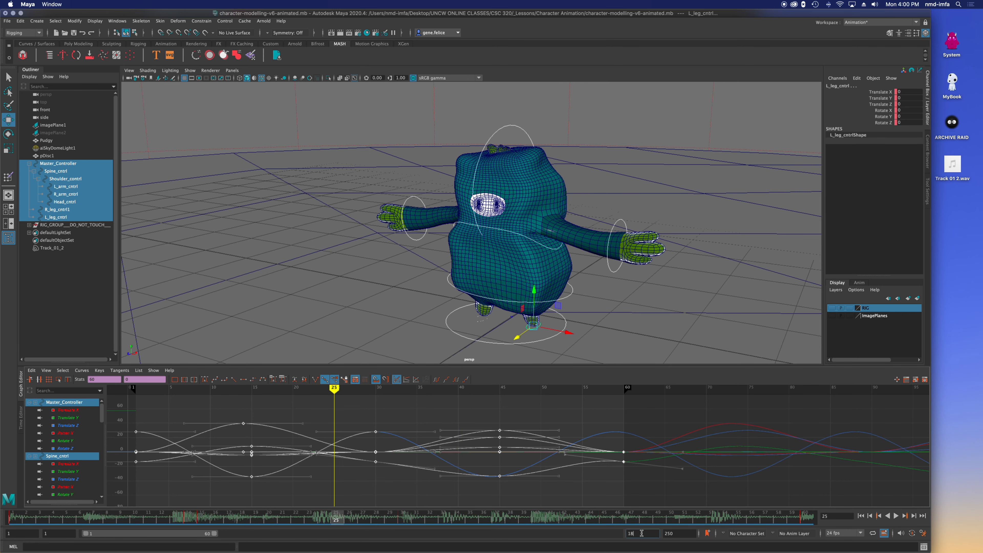
pyautogui.write('180')
pyautogui.press('Return')
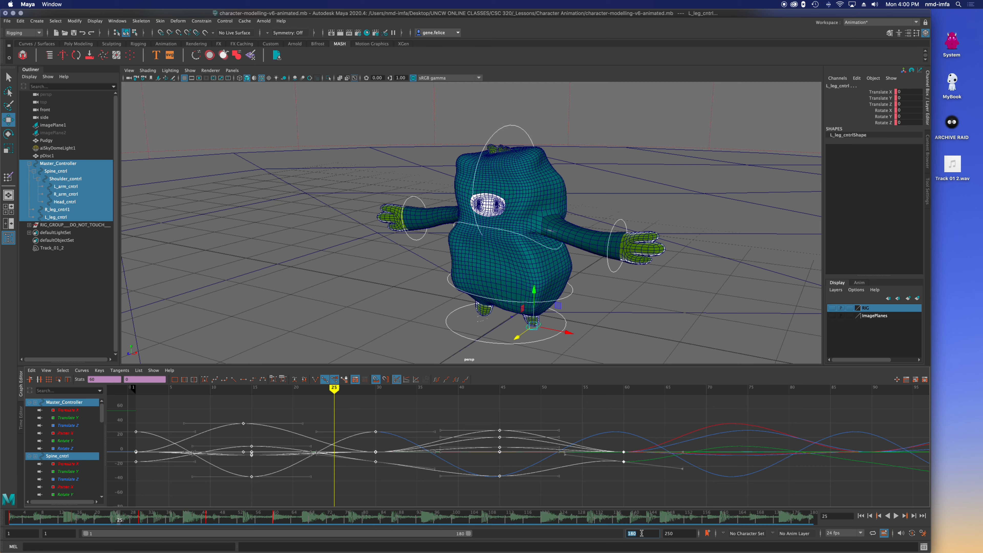
pyautogui.click(861, 517)
pyautogui.click(892, 516)
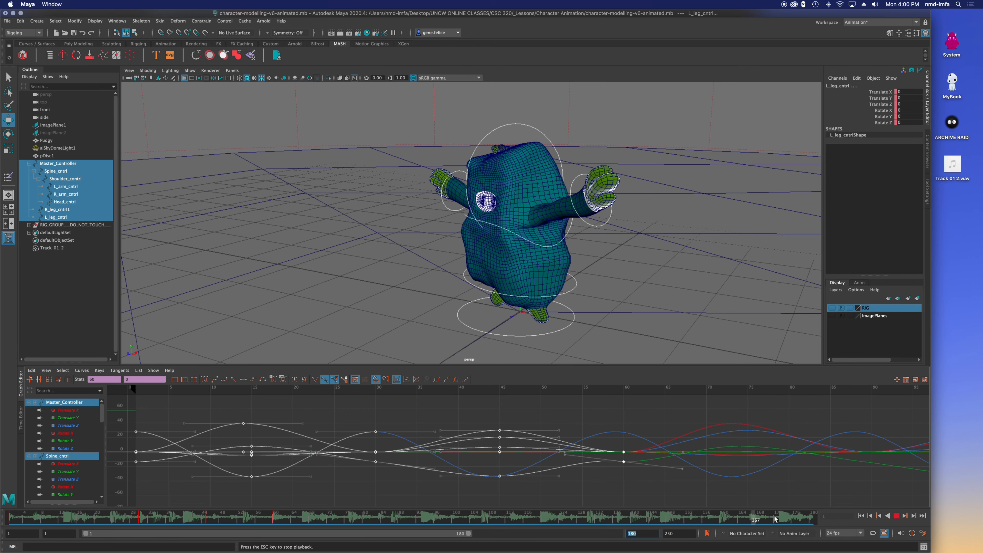
pyautogui.click(897, 515)
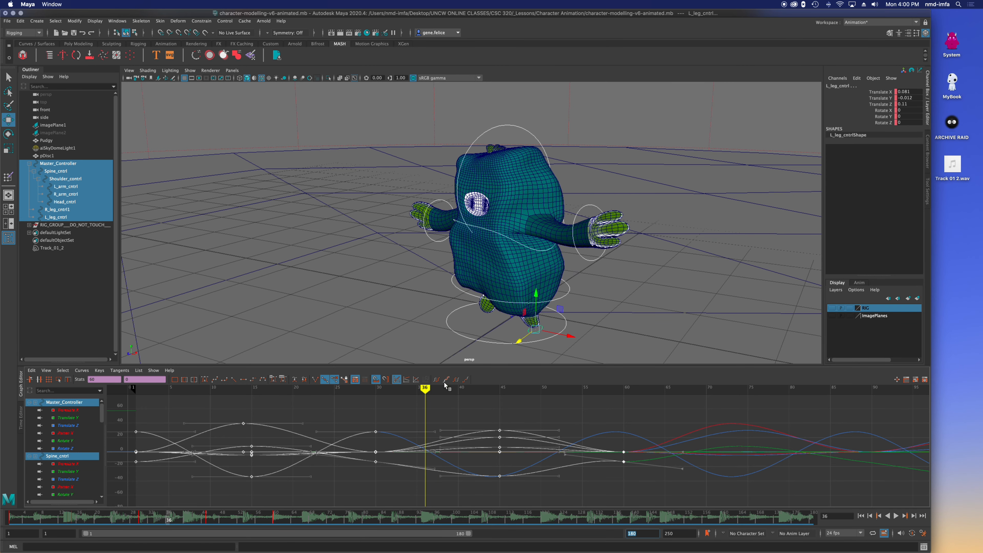
# - Undo the Cycle with Offset setting on the selected curves and save the scene
pyautogui.scroll(-2, 550, 452)
pyautogui.keyDown('alt'); pyautogui.moveTo(596, 451); pyautogui.dragTo(489, 449, button='middle'); pyautogui.keyUp('alt')
pyautogui.press('z')
pyautogui.press('z')
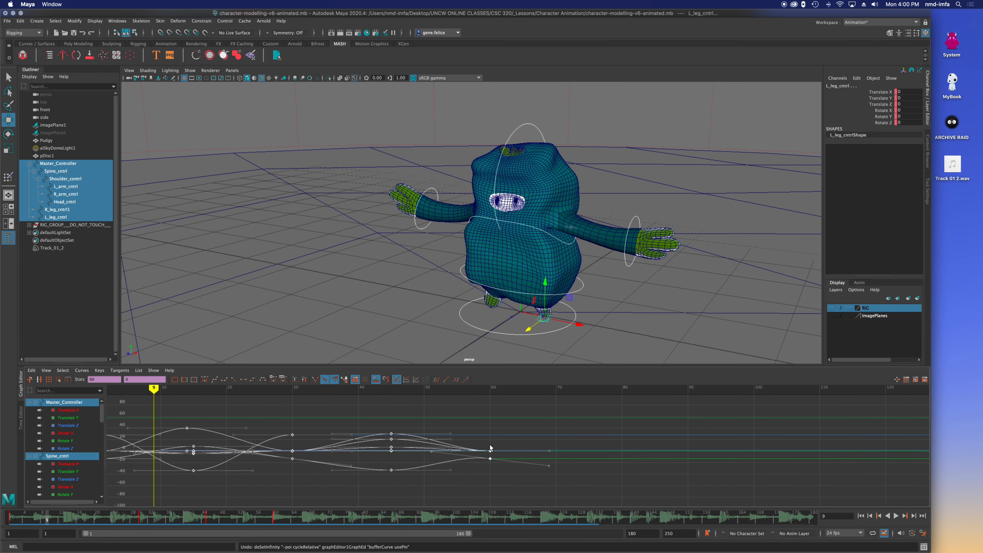
pyautogui.press('super+s')
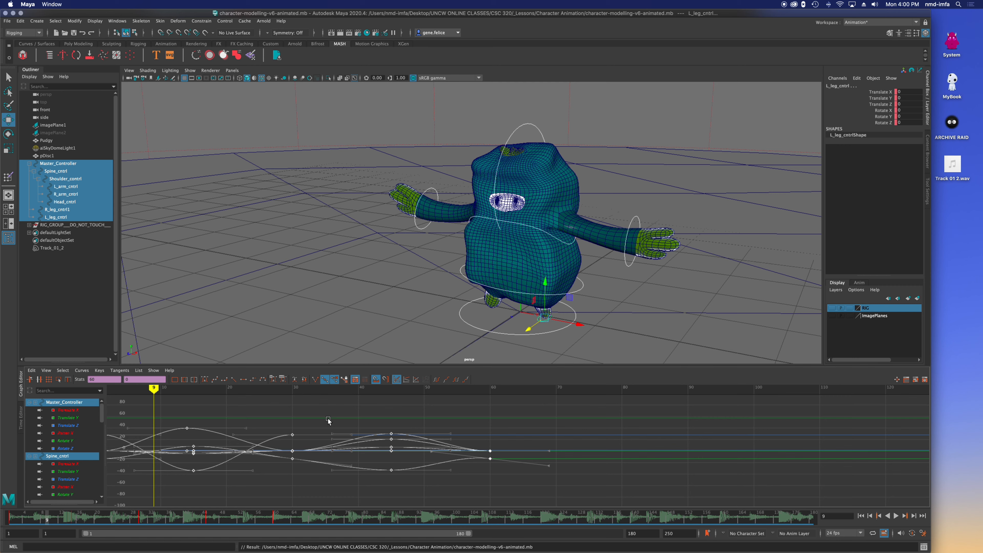